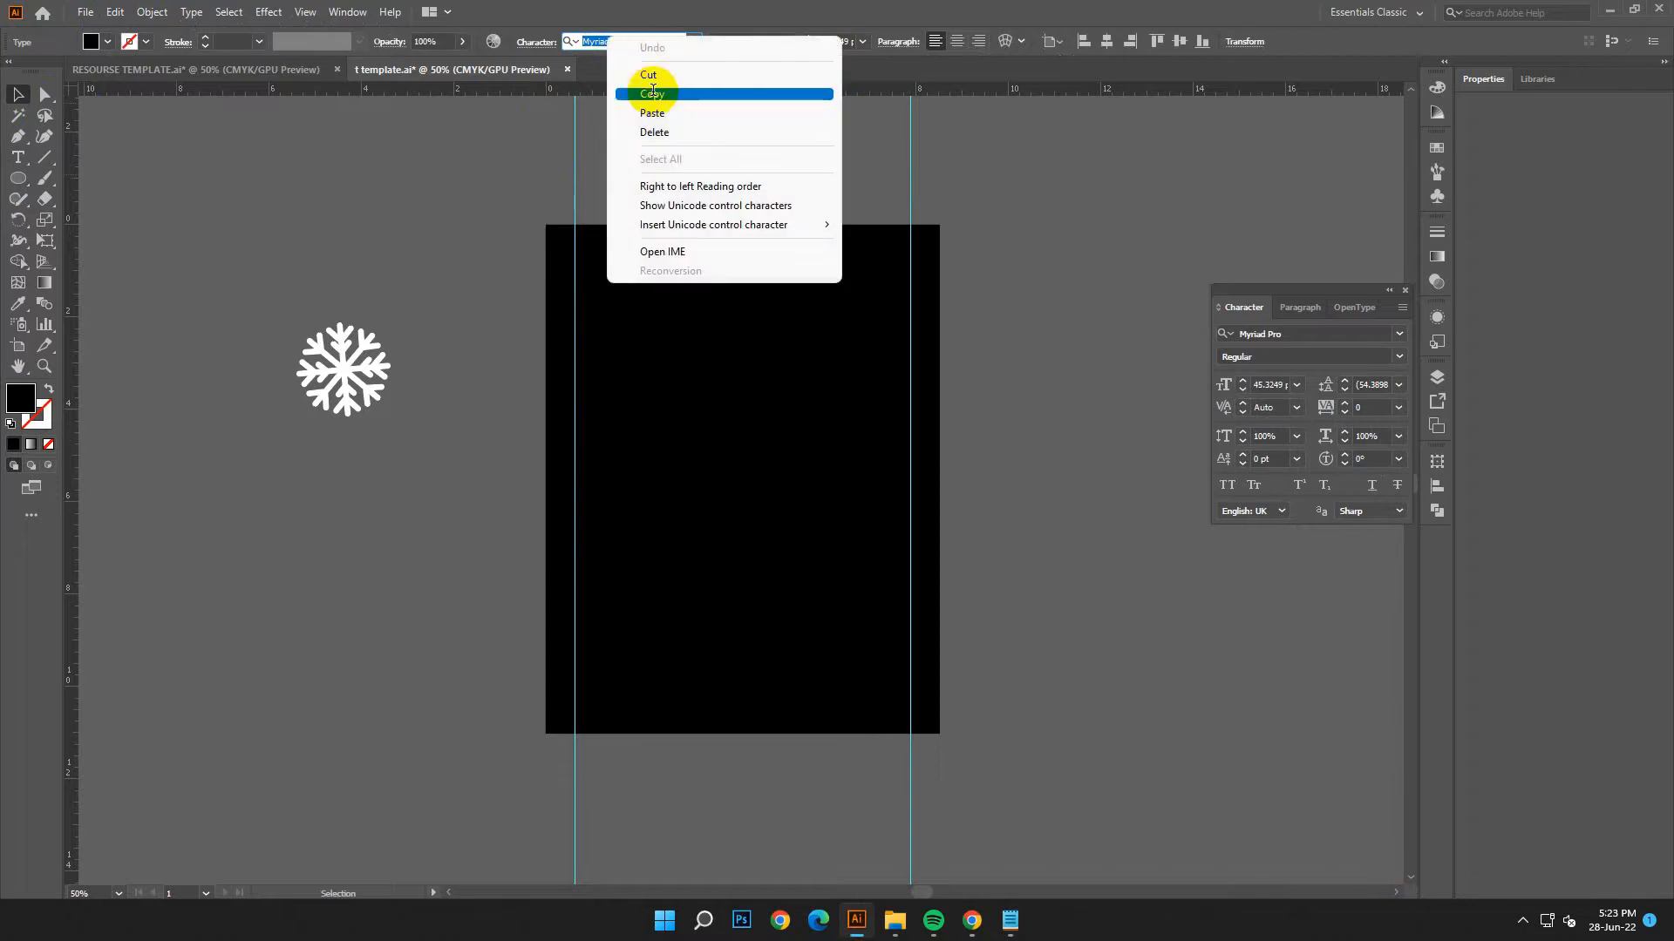
Set the "warm" text in the Hey Elsie font and fill it with white, FFFFFF.
click(845, 130)
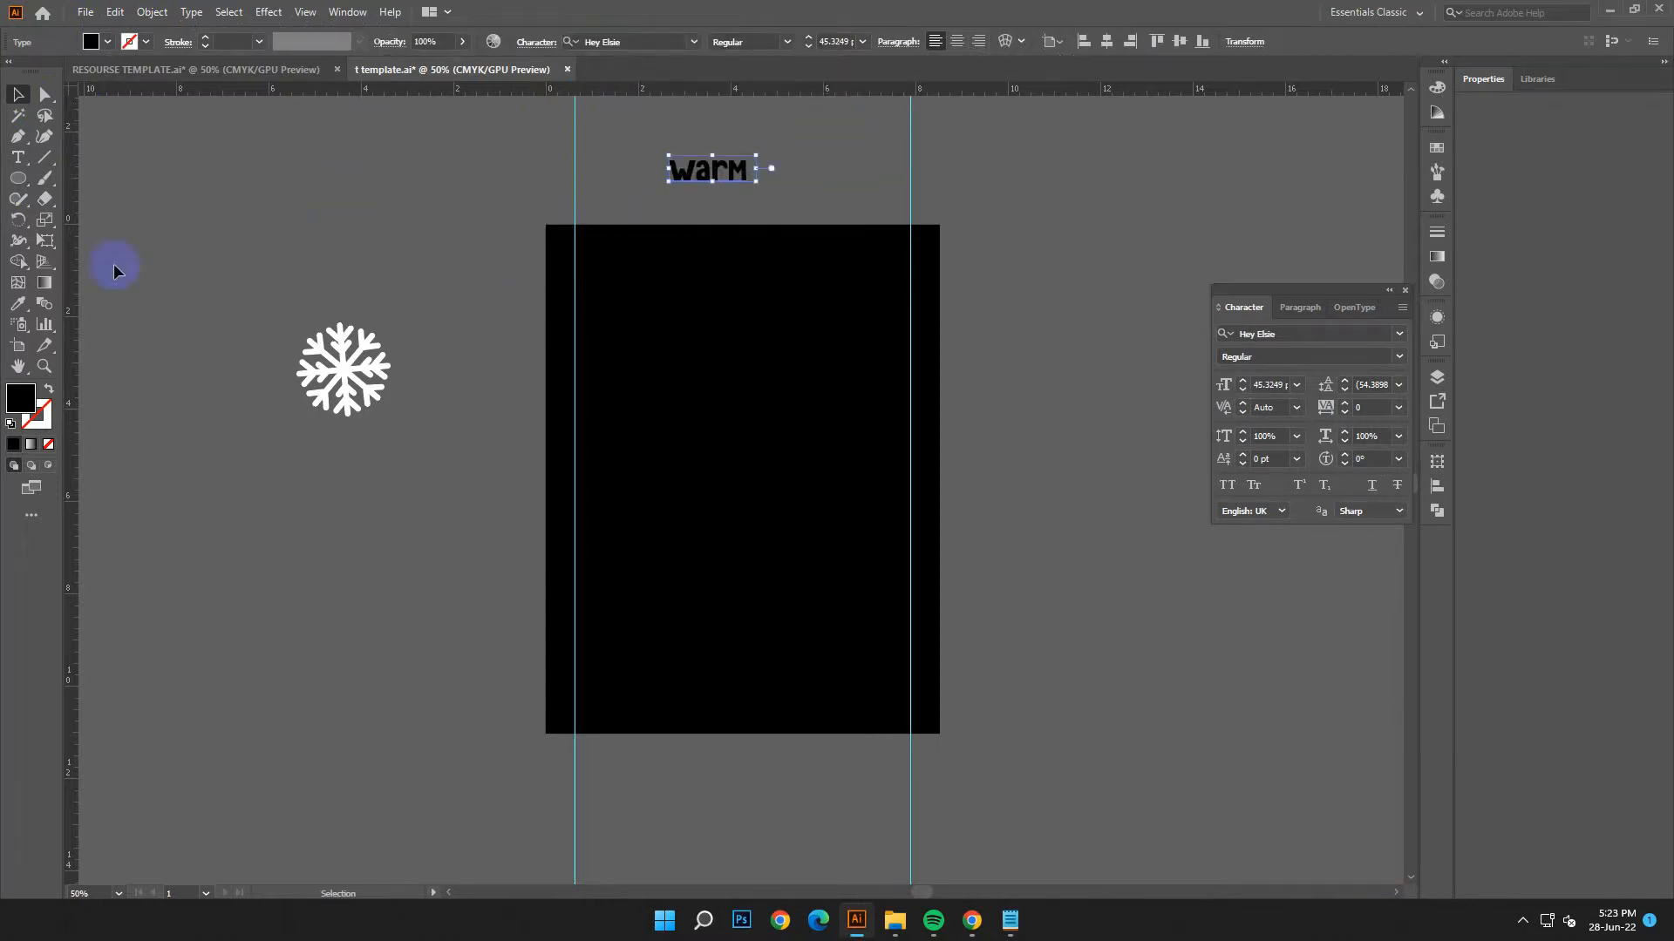
double_click(21, 399)
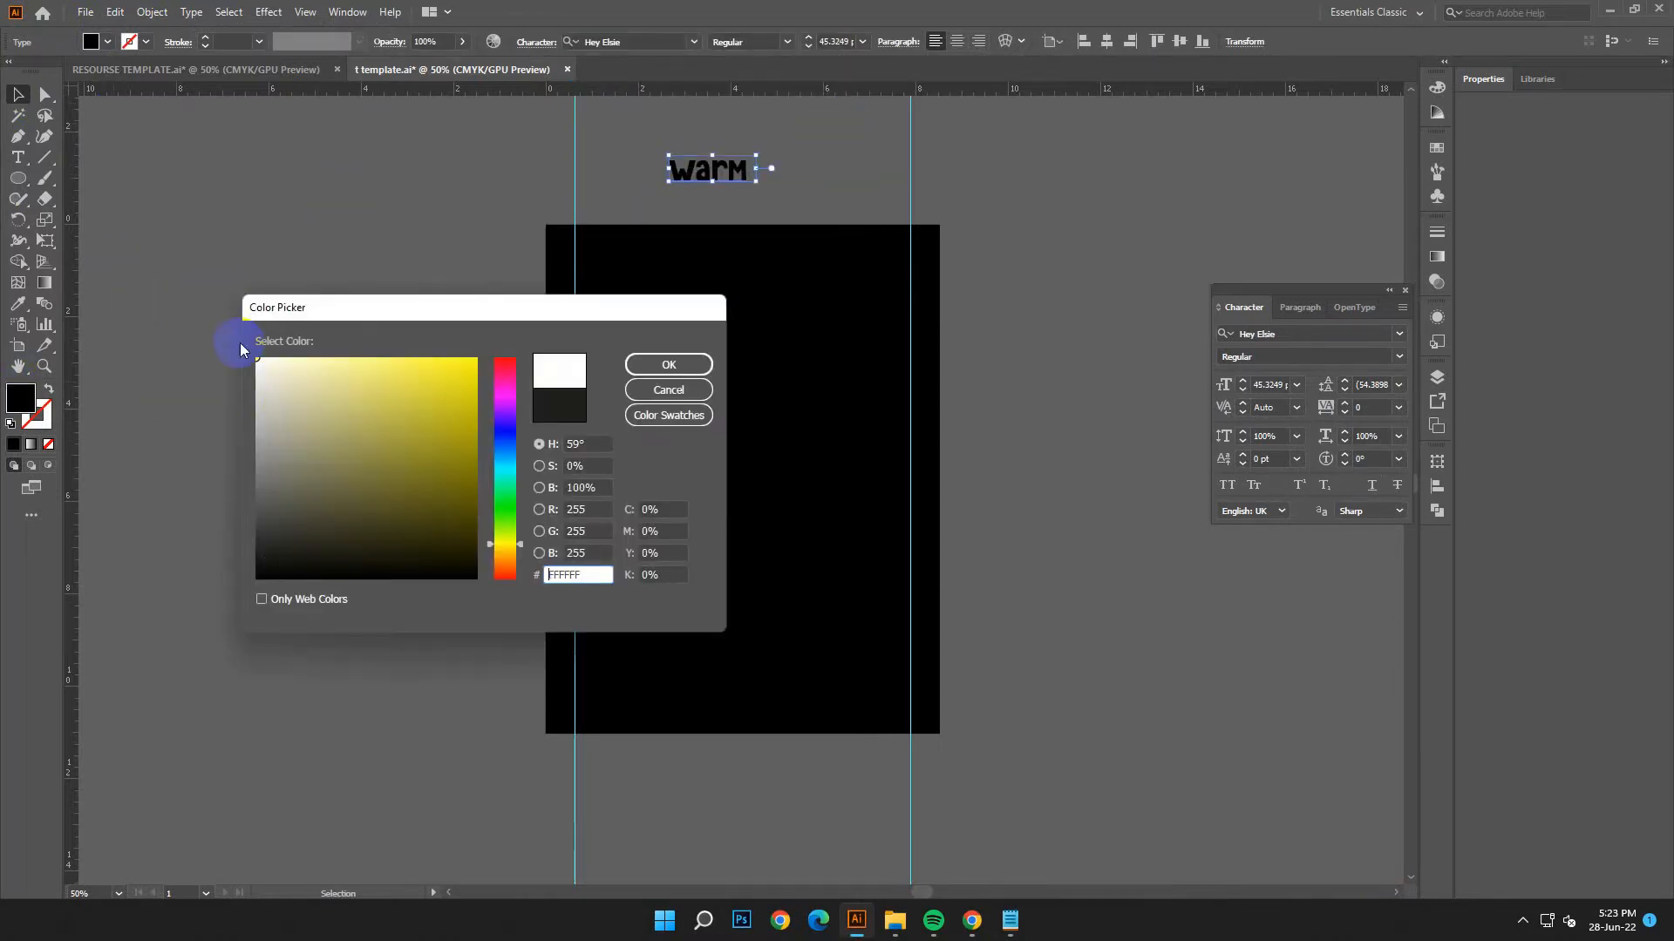
click(663, 366)
Place the "warm" text on the black artboard and enlarge it proportionally to about 93 pt.
click(718, 439)
alt+drag(689, 172, 747, 437)
scroll(789, 349, down, 1)
drag(787, 347, 828, 358)
Move "warm" slightly higher, centre its paragraph, align it horizontally on the artboard and fine-tune its size.
click(24, 157)
click(825, 340)
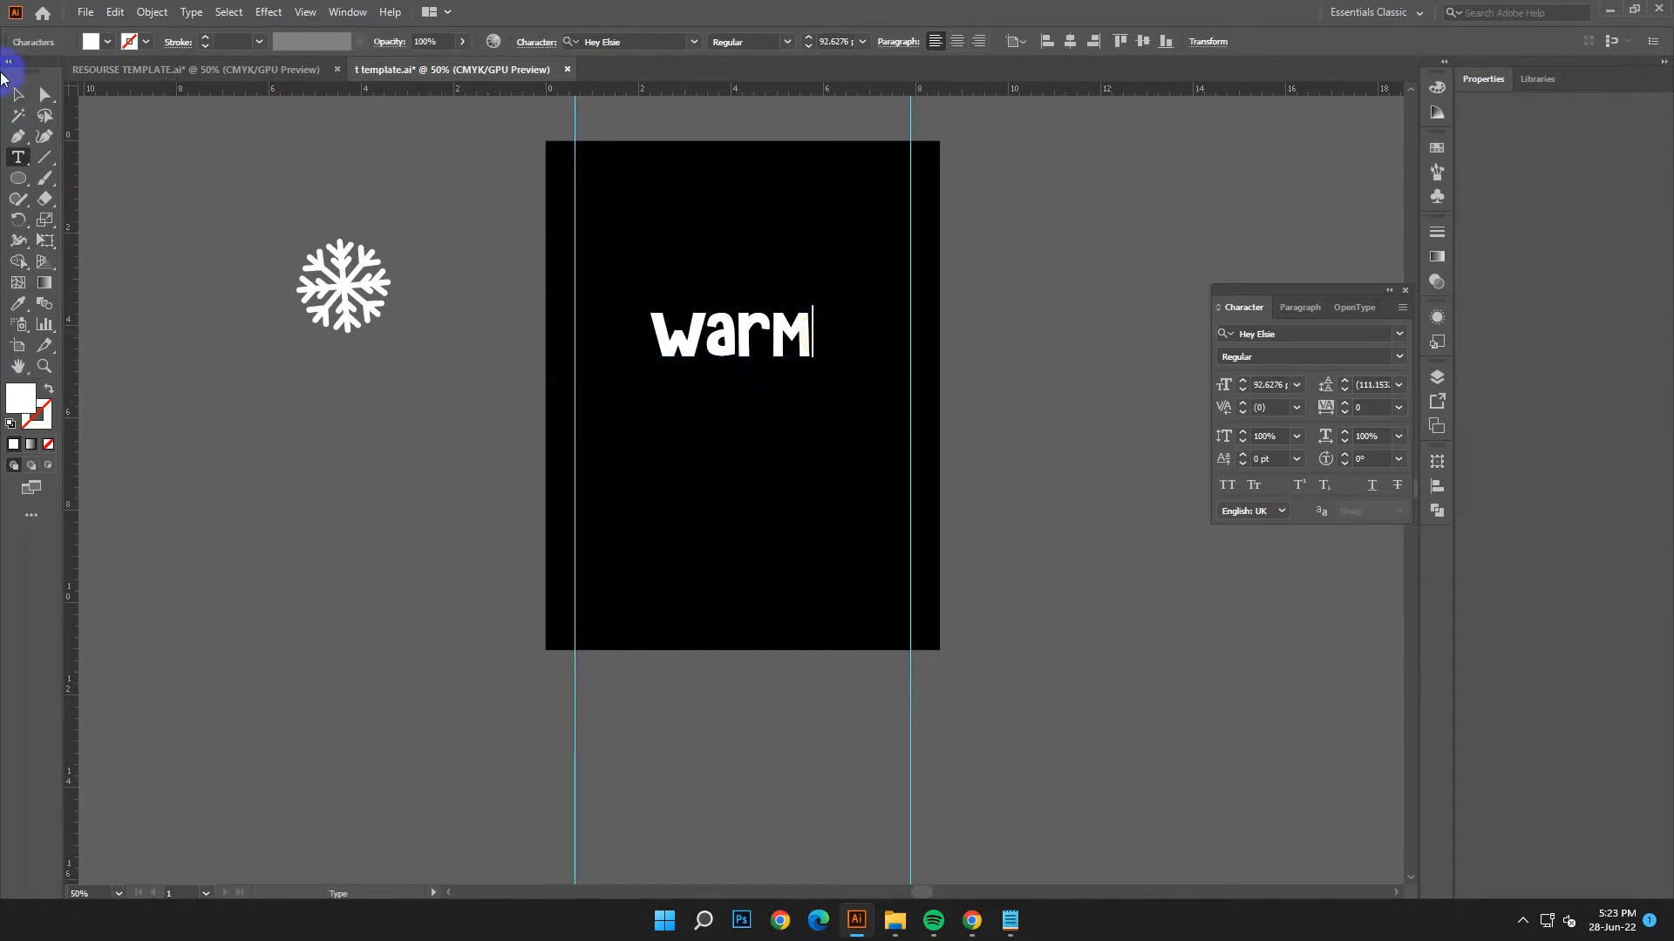
click(22, 100)
drag(788, 342, 797, 310)
click(957, 45)
click(1106, 41)
drag(825, 327, 837, 331)
Place a smaller, rotated snowflake copy about 1.5 in wide between the left guide and the W of "warm".
click(385, 352)
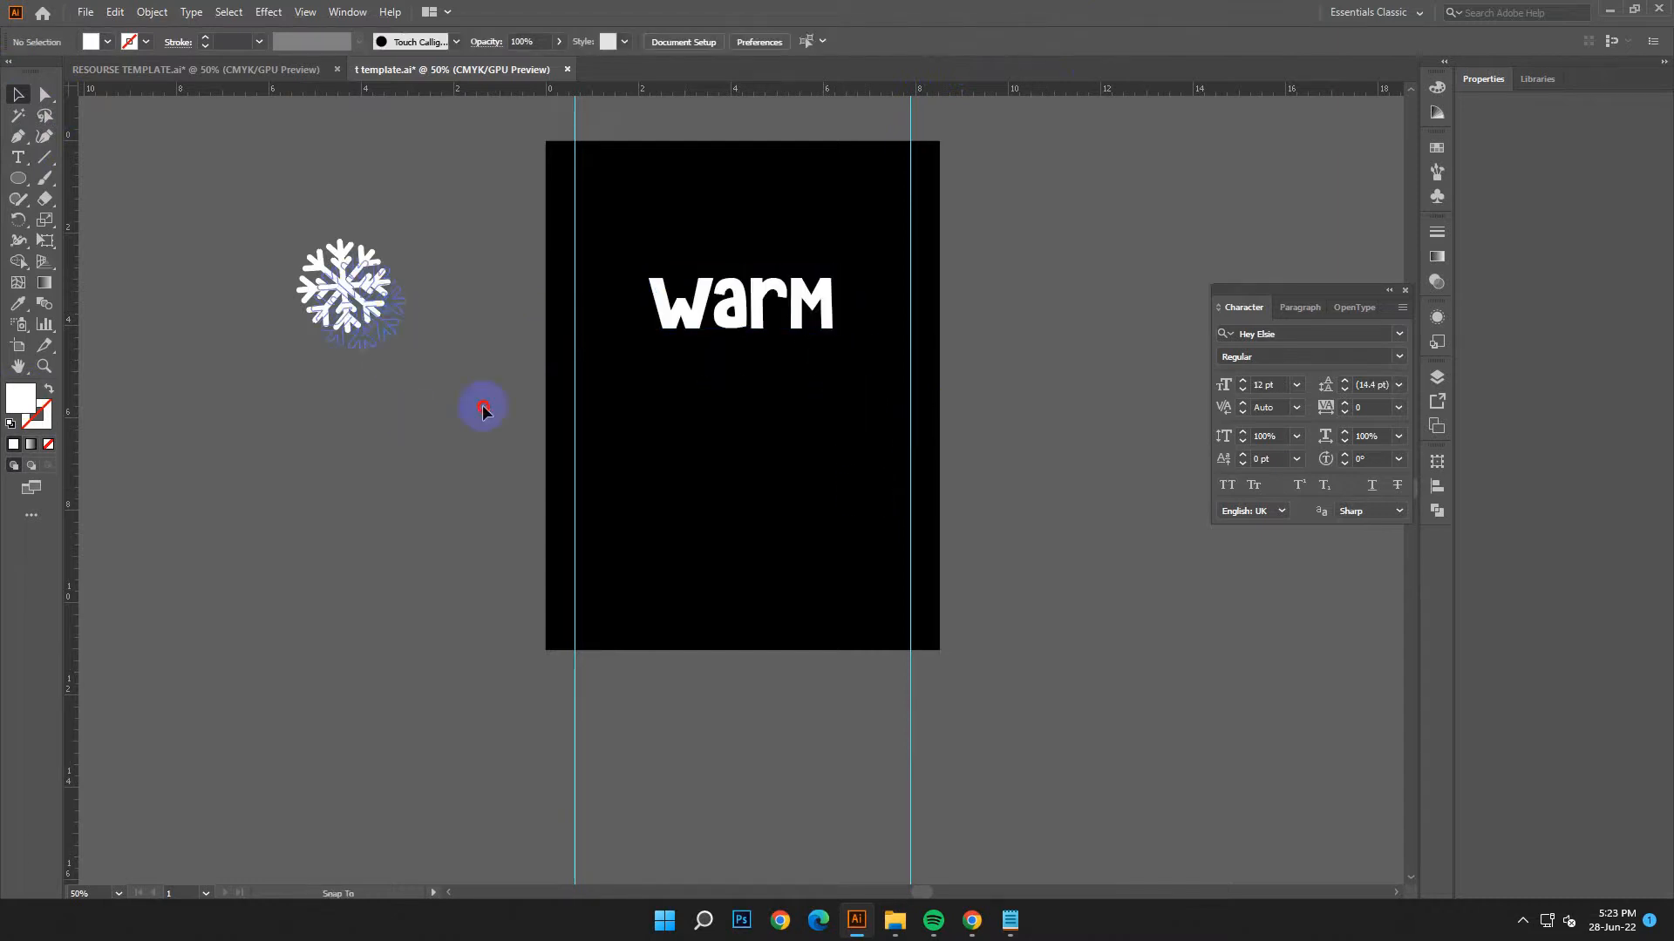
drag(482, 406, 606, 477)
key(ctrl+z)
drag(453, 462, 641, 347)
click(478, 547)
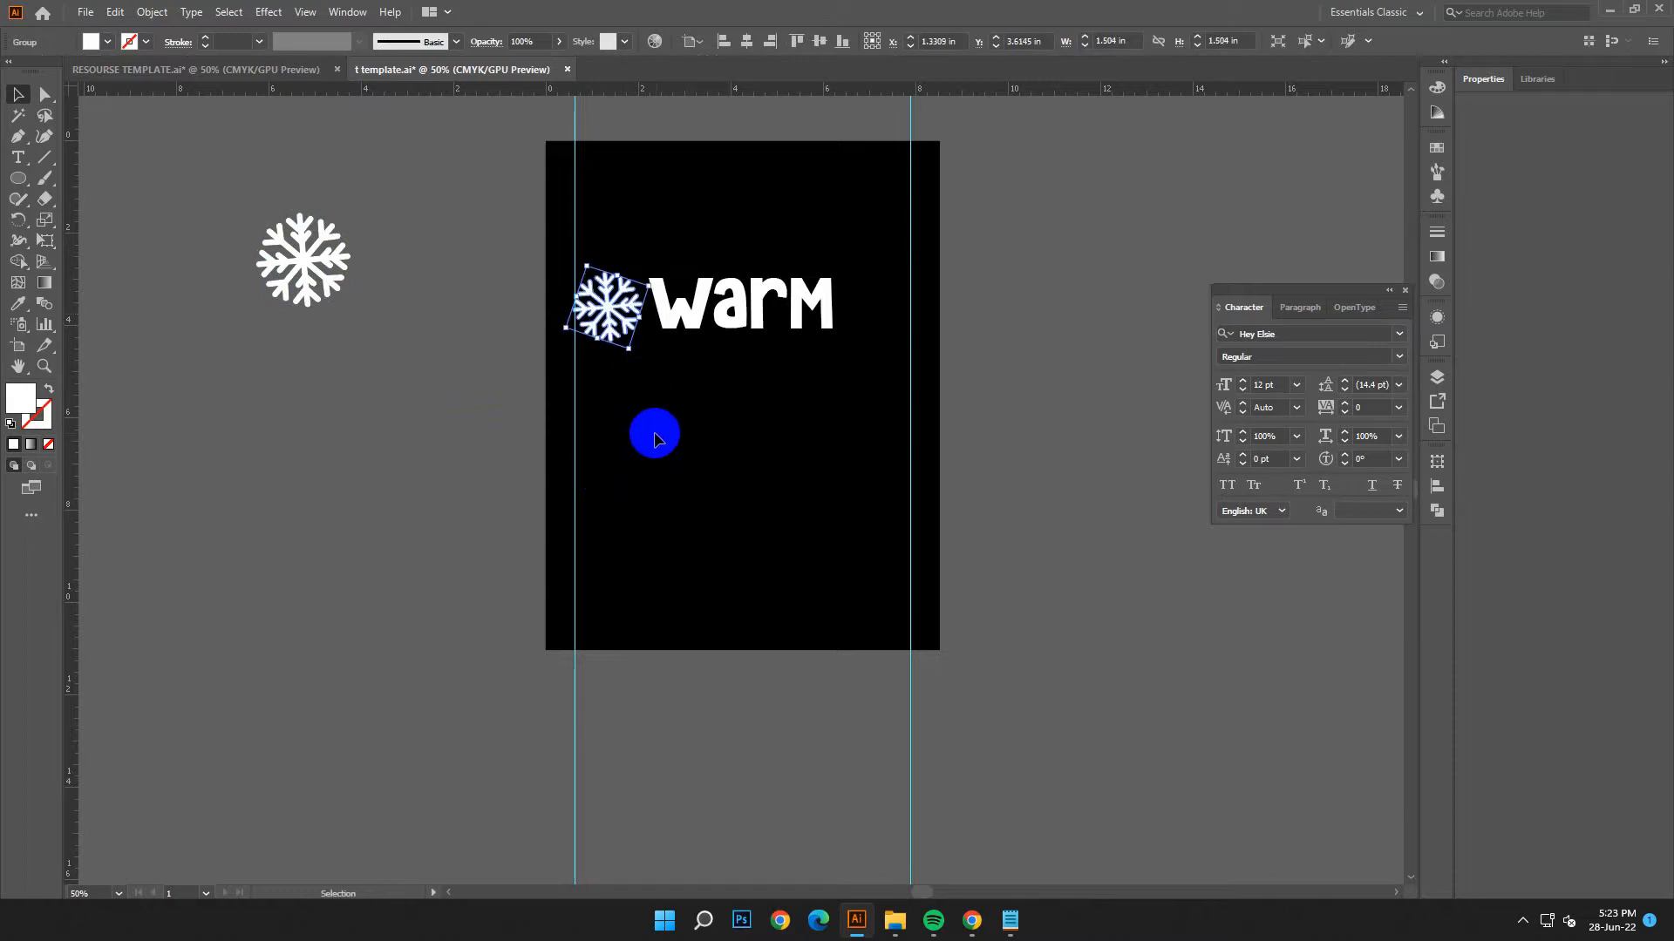
Nudge the snowflake beside "warm" slightly upward to line it up with the word.
key(Up)
key(Up)
key(Up)
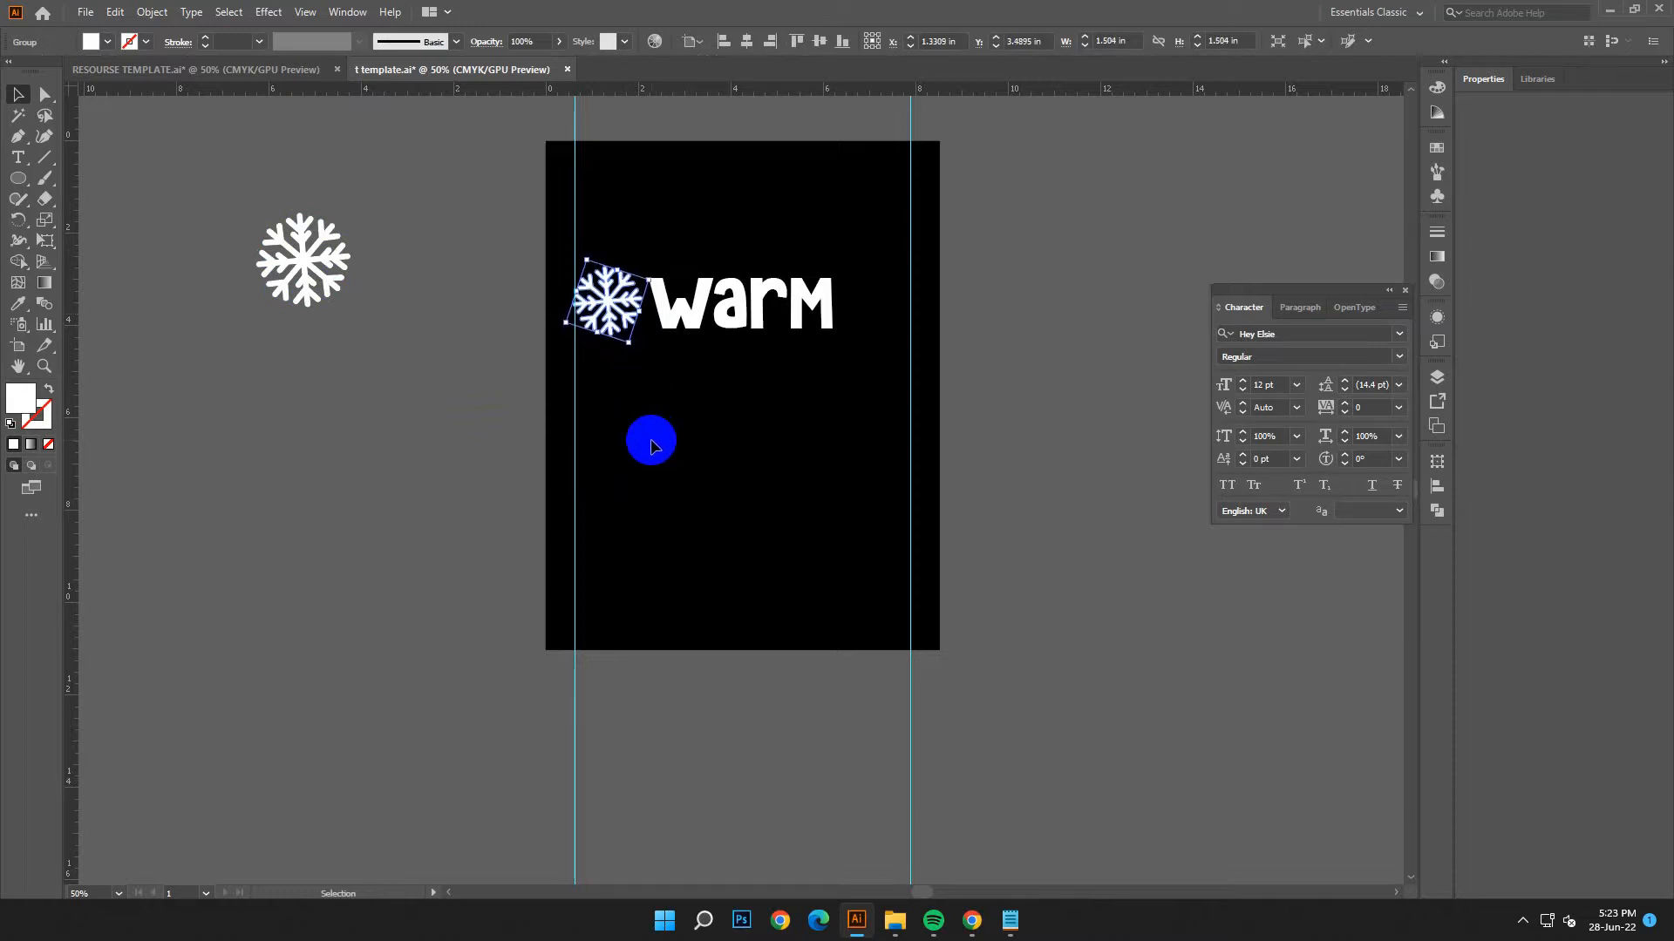
click(665, 447)
Nudge the snowflake right against the guide and duplicate it horizontally to the other side of "warm".
click(608, 299)
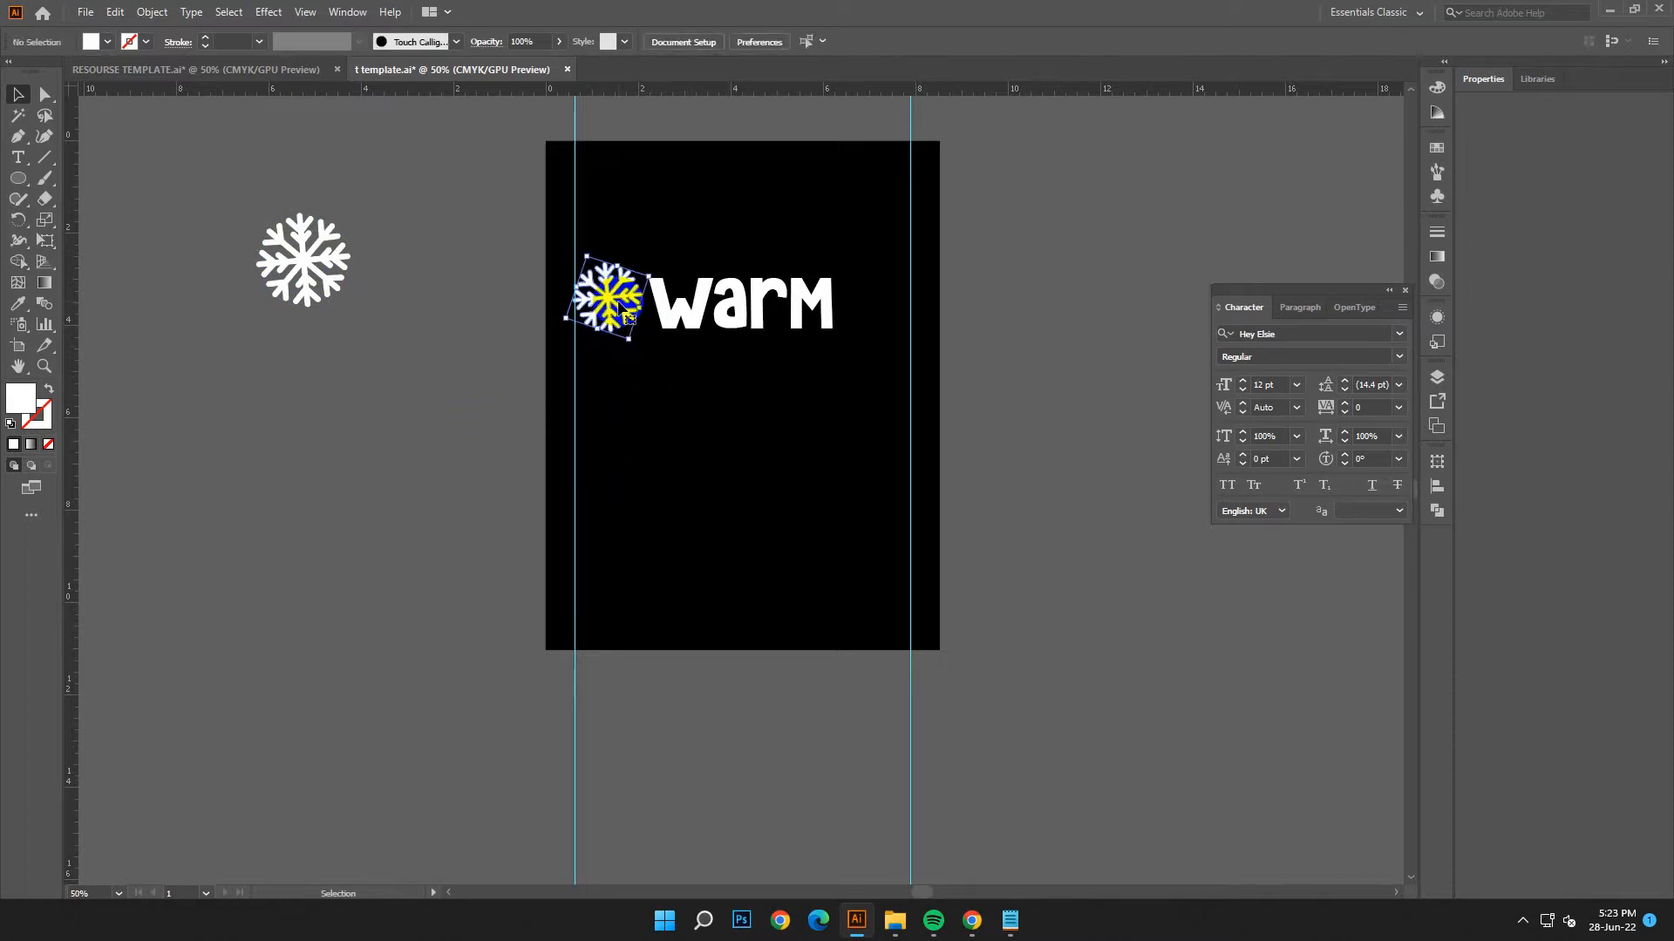
key(Right)
key(Right)
key(Right)
drag(610, 309, 877, 310)
click(975, 409)
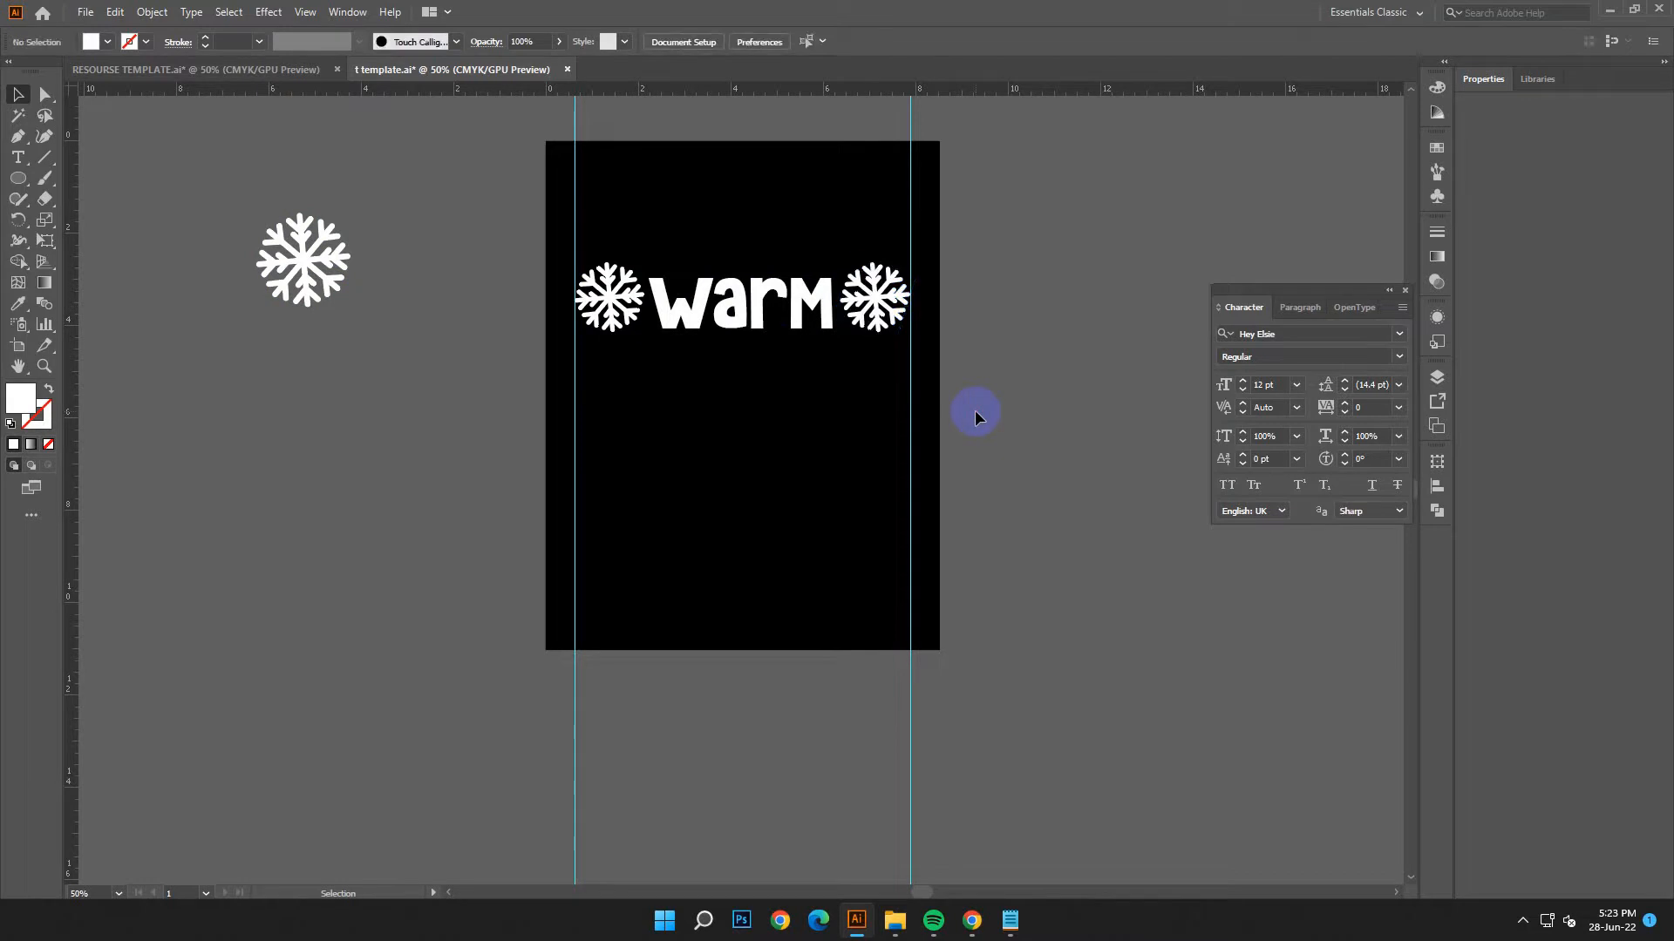
Switch to Notepad and copy the word "Winter" from the design text.
click(1011, 920)
click(1025, 549)
right_click(1037, 558)
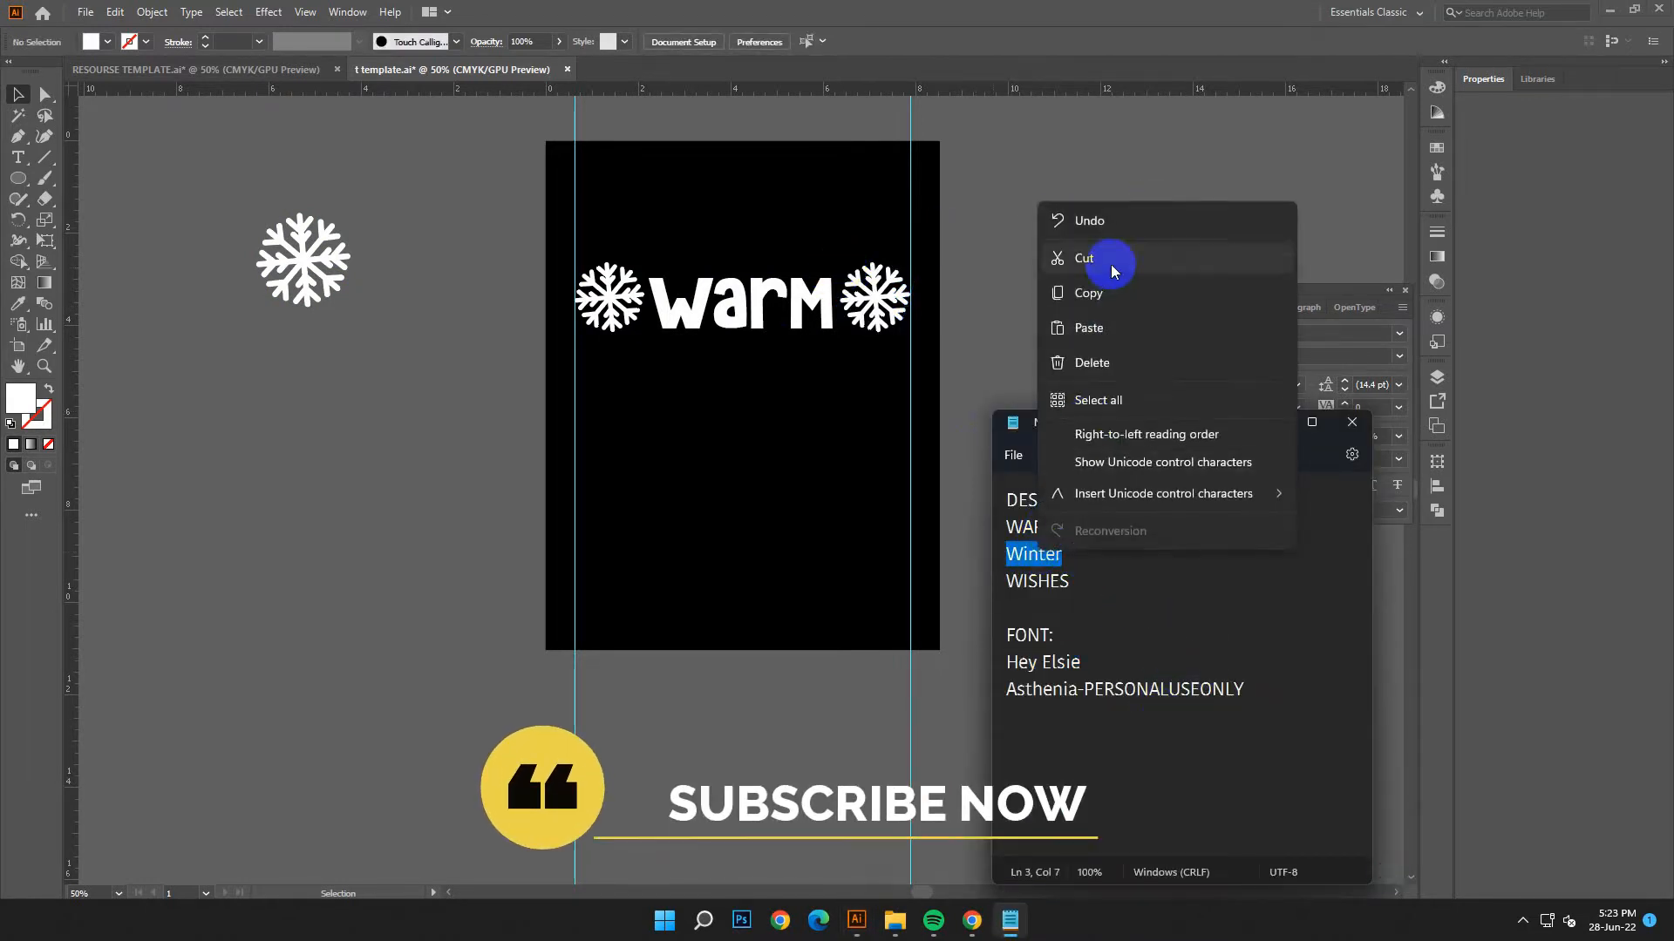
click(1133, 292)
click(1273, 424)
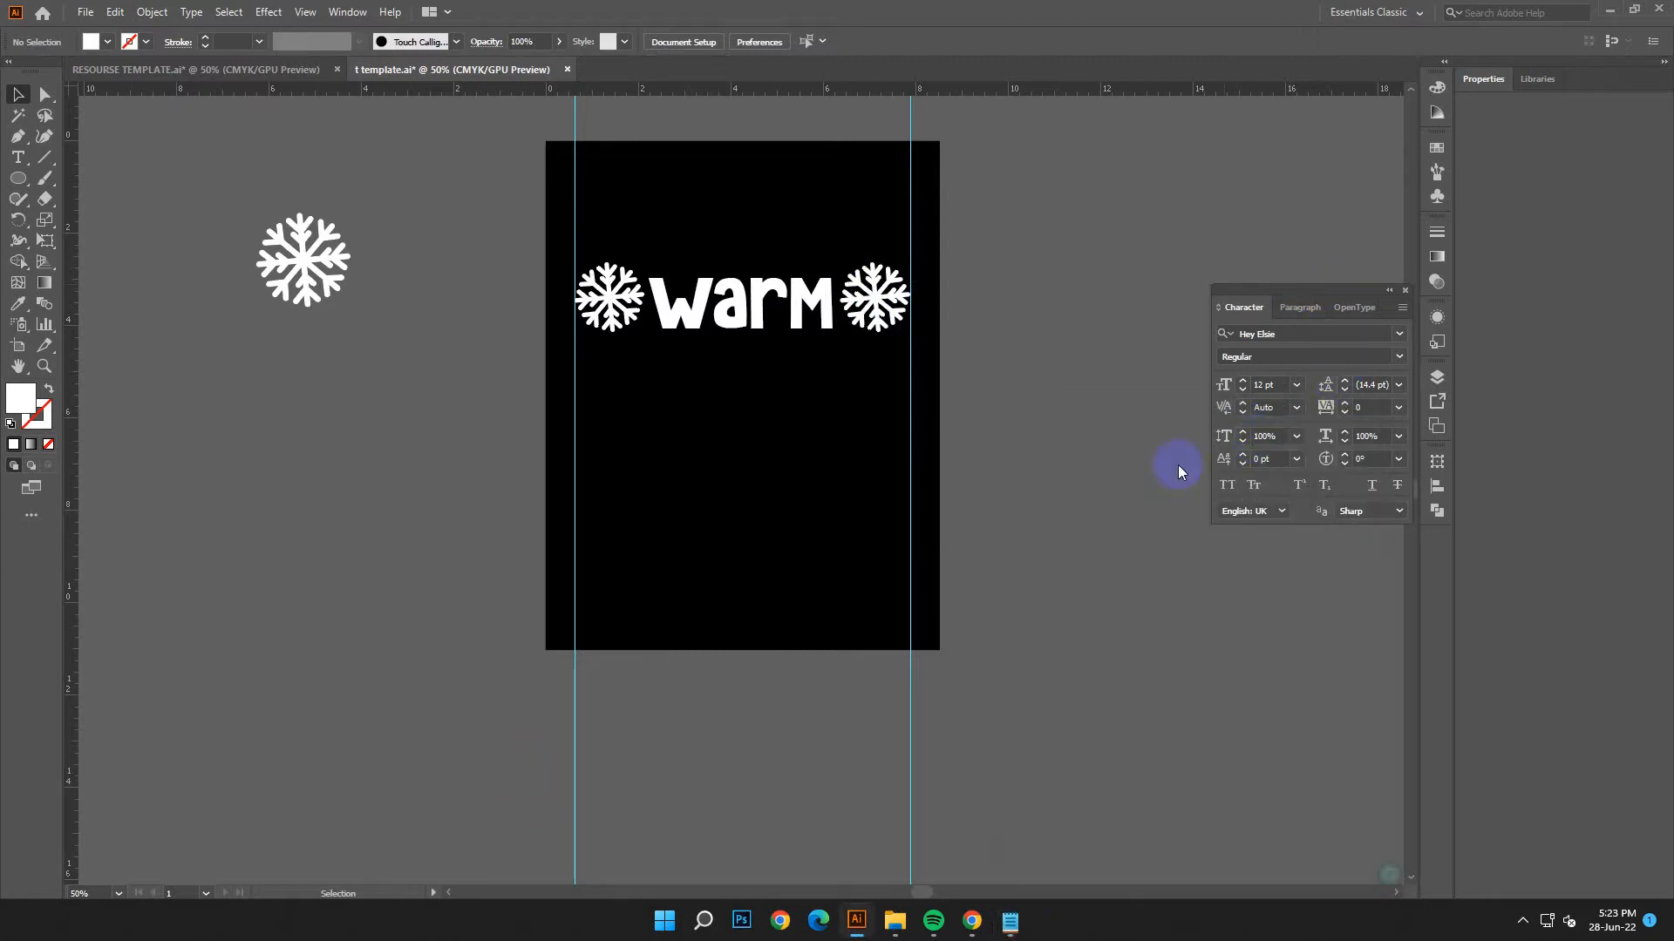
Create a text object below the spare snowflake, enlarge it to about 76 pt and replace its placeholder with the copied "Winter".
click(17, 157)
click(227, 373)
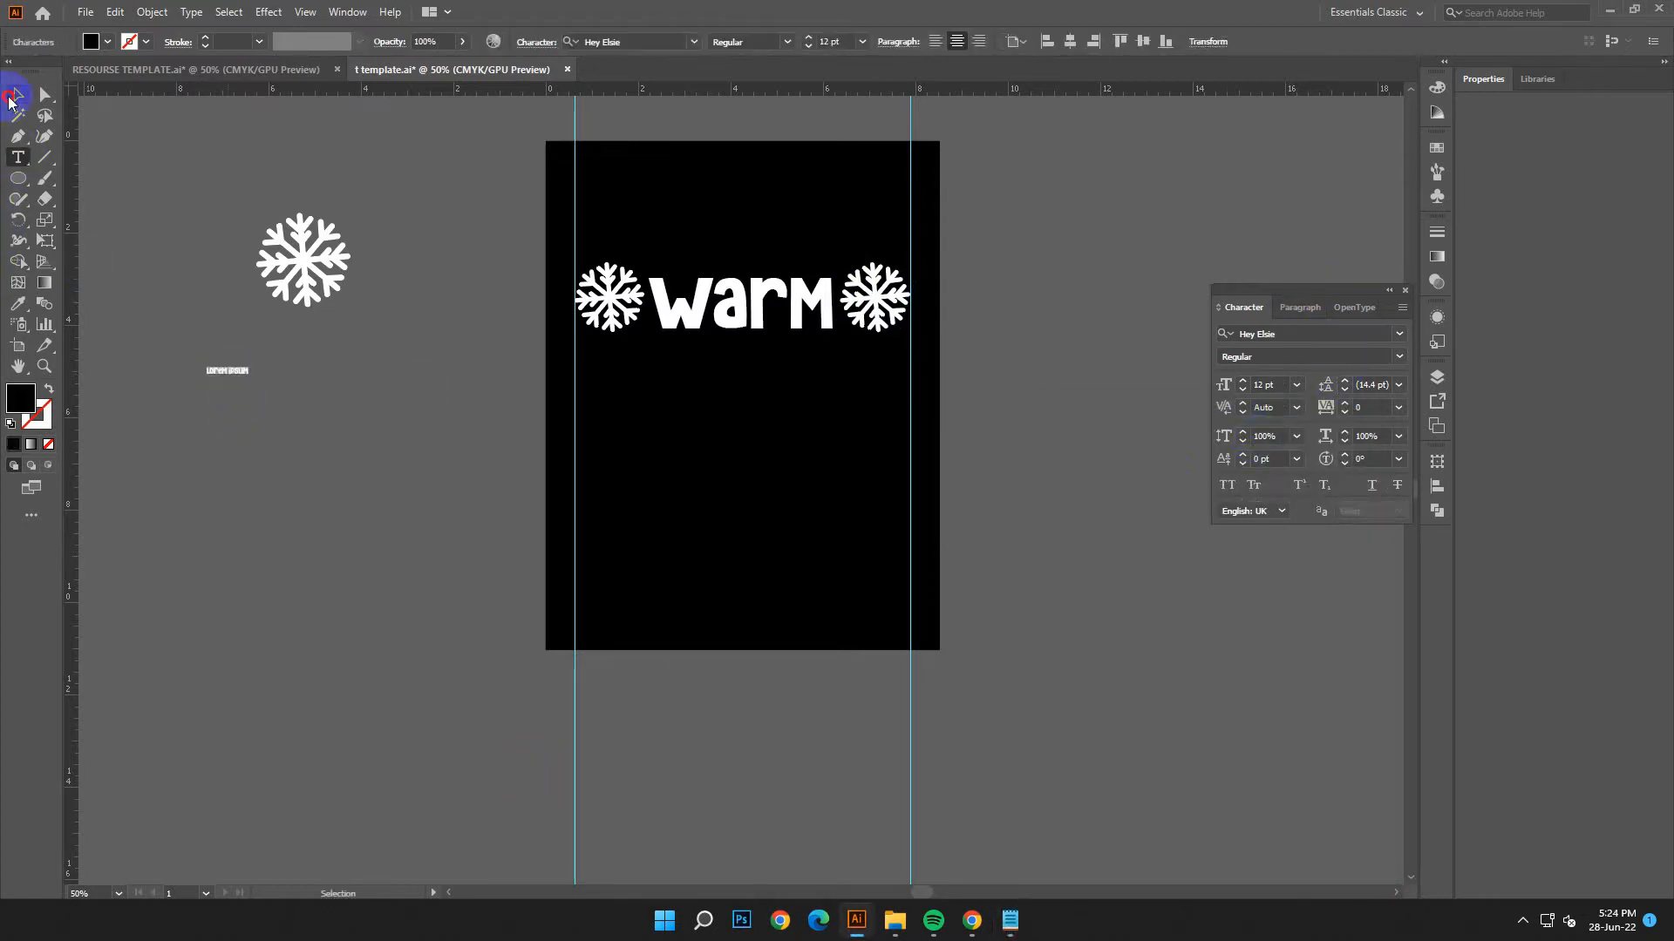
click(13, 95)
drag(250, 377, 417, 214)
click(21, 162)
click(120, 10)
click(137, 114)
click(16, 102)
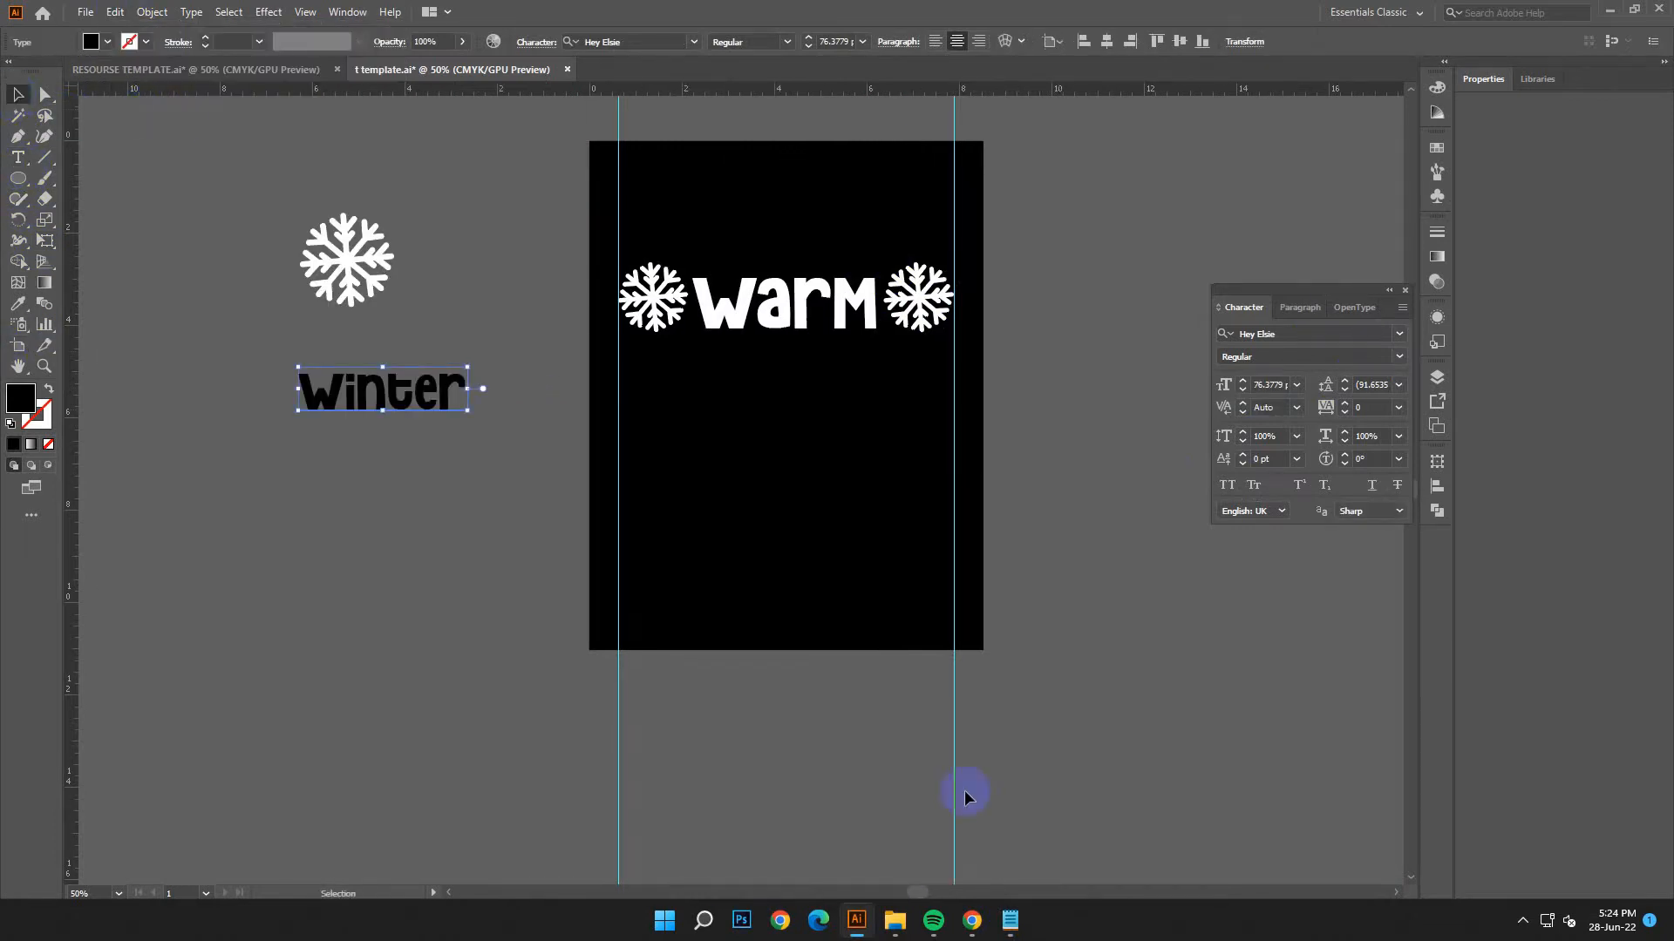
Switch to Notepad and copy the font name Asthenia-PERSONALUSEONLY.
click(1008, 921)
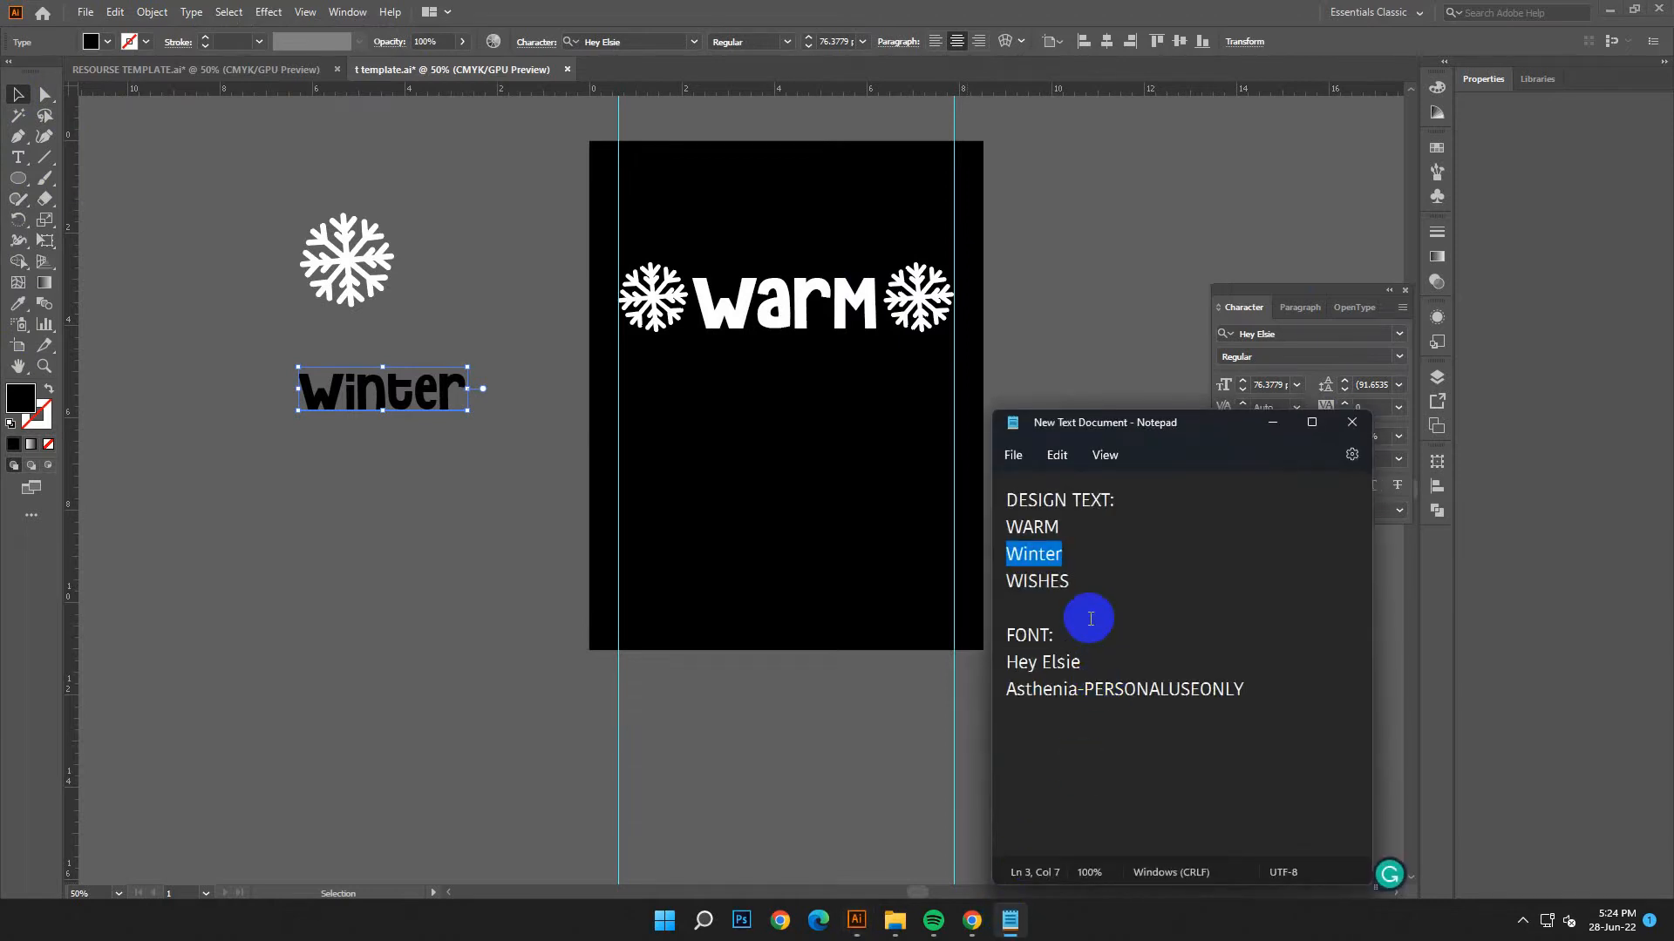
drag(1246, 690, 1004, 690)
right_click(1052, 702)
click(1098, 465)
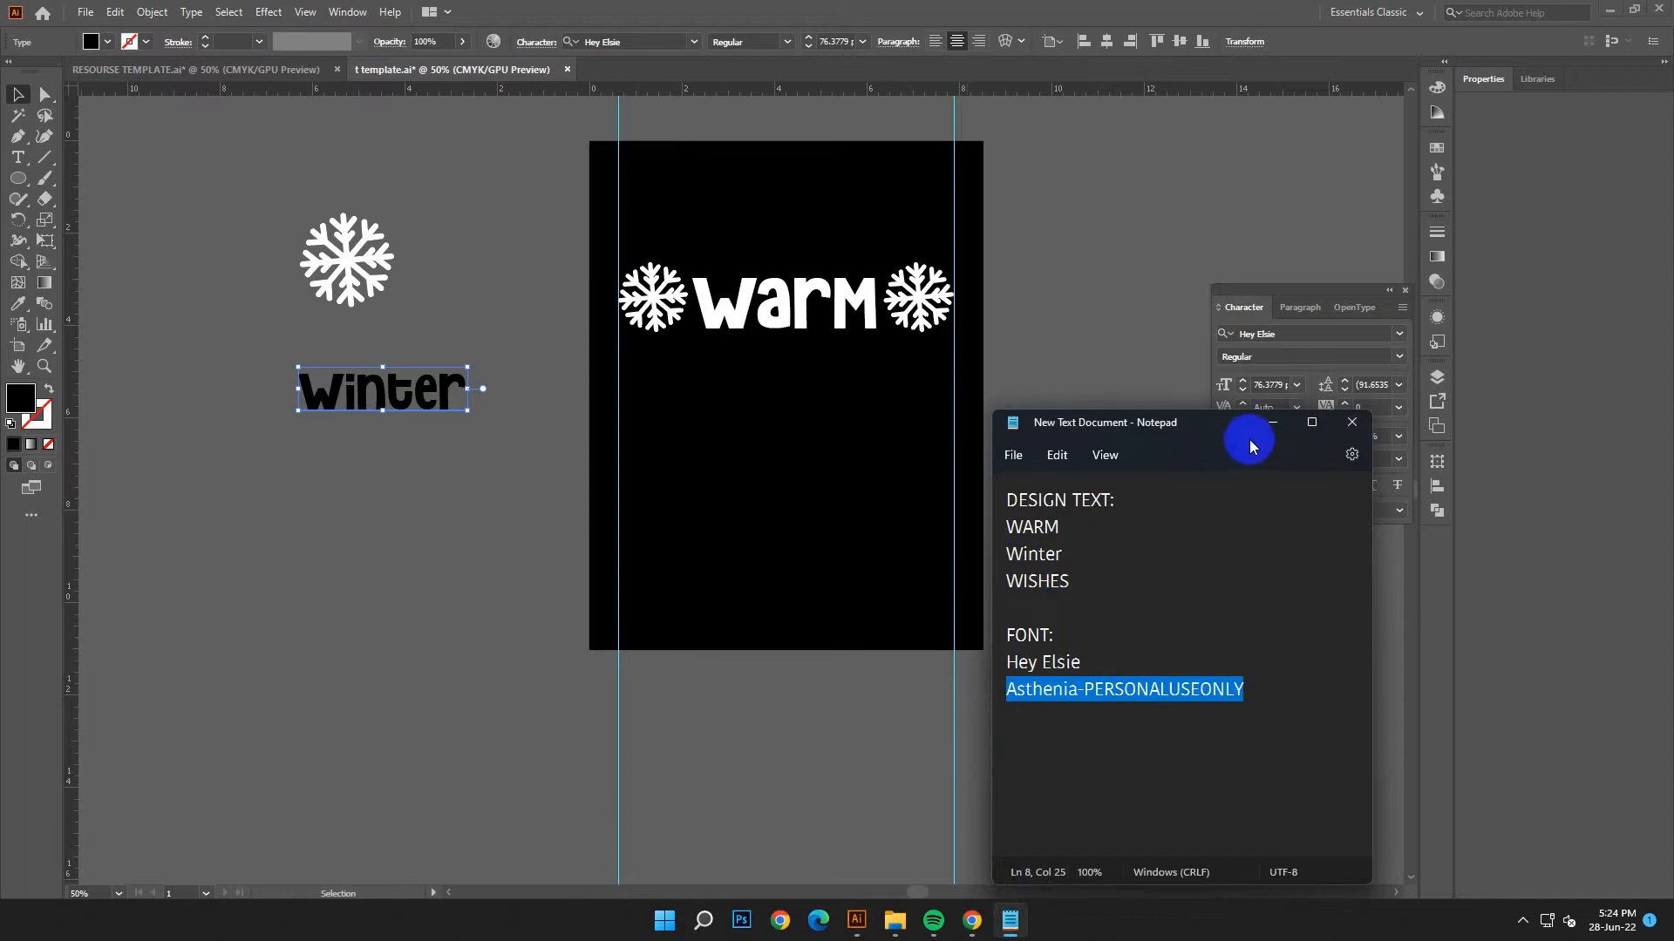
Apply the Asthenia-PERSONALUSEONLY font to the "Winter" text using the copied name.
click(398, 22)
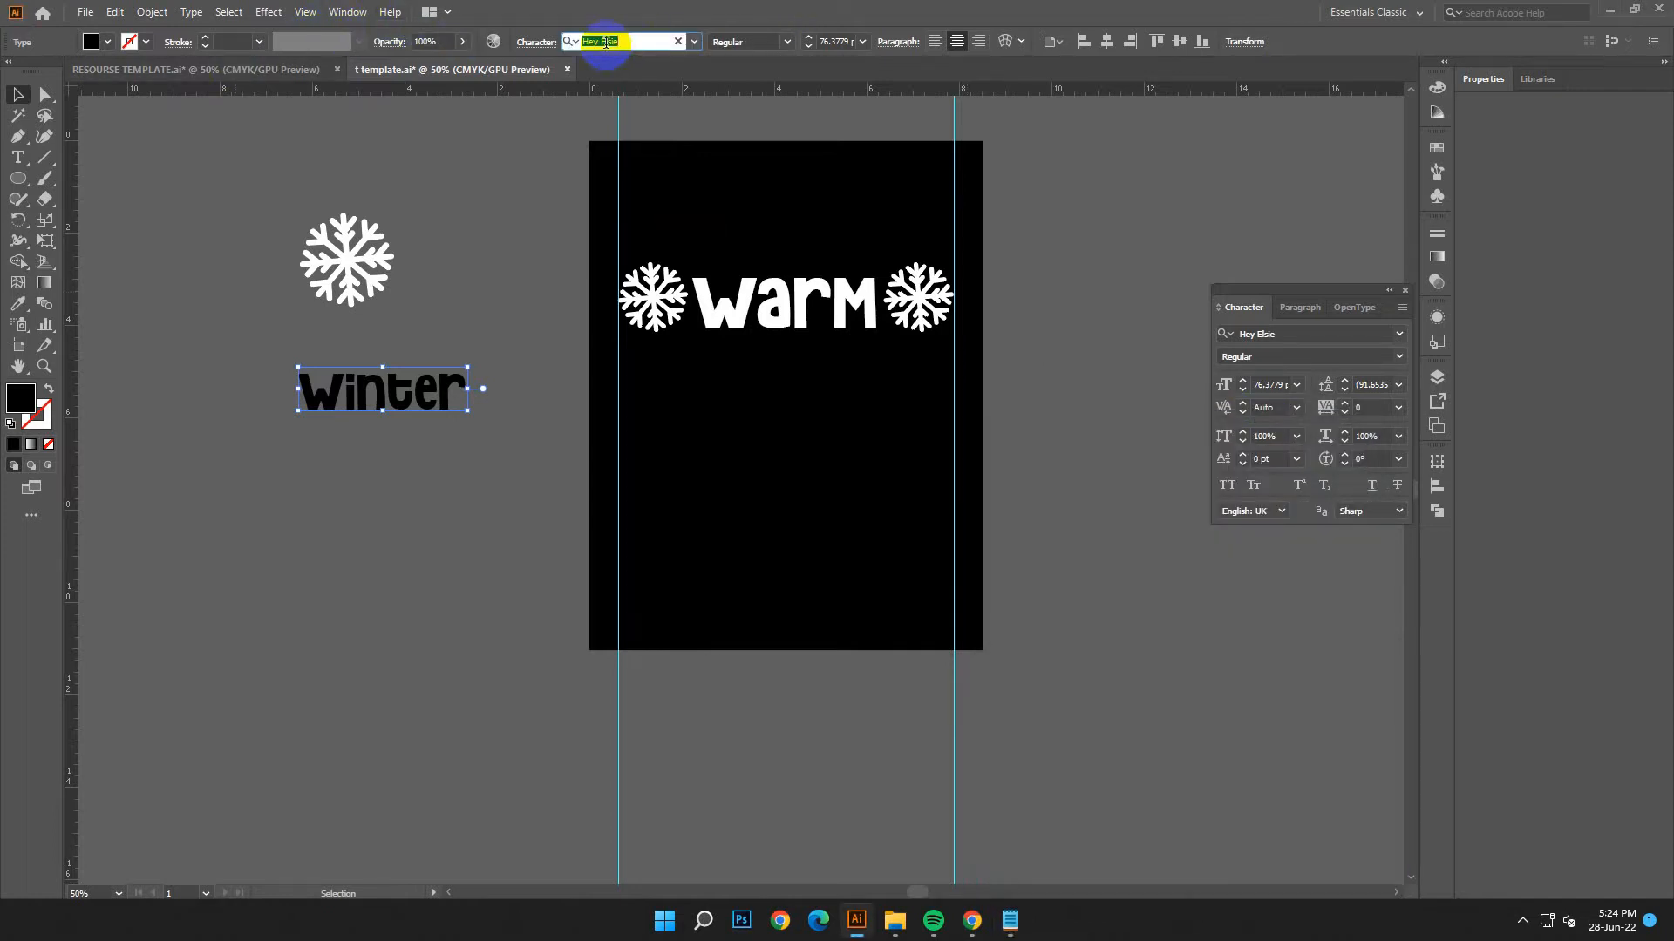
right_click(603, 42)
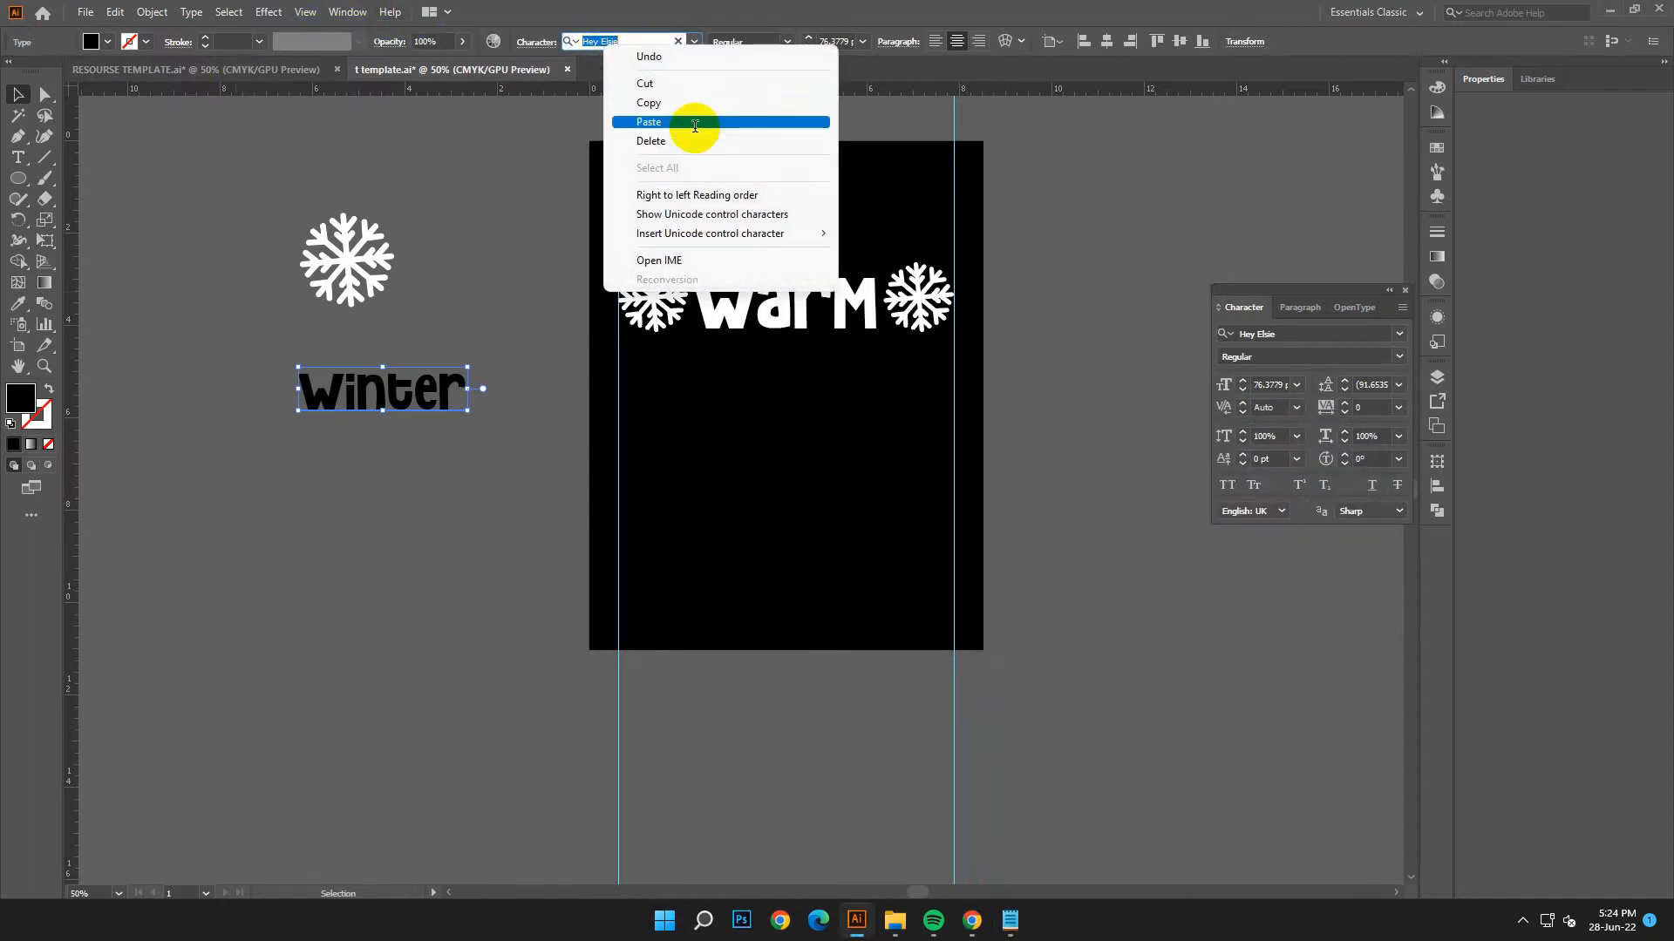
click(689, 116)
click(819, 129)
Change the fill colour of the "Winter" text to white.
click(516, 496)
click(387, 406)
double_click(32, 407)
click(253, 353)
click(666, 363)
click(421, 452)
Place "Winter" under "warm", scale it to about 223 pt to span both guides, and nudge it up close to "warm".
drag(398, 399, 953, 510)
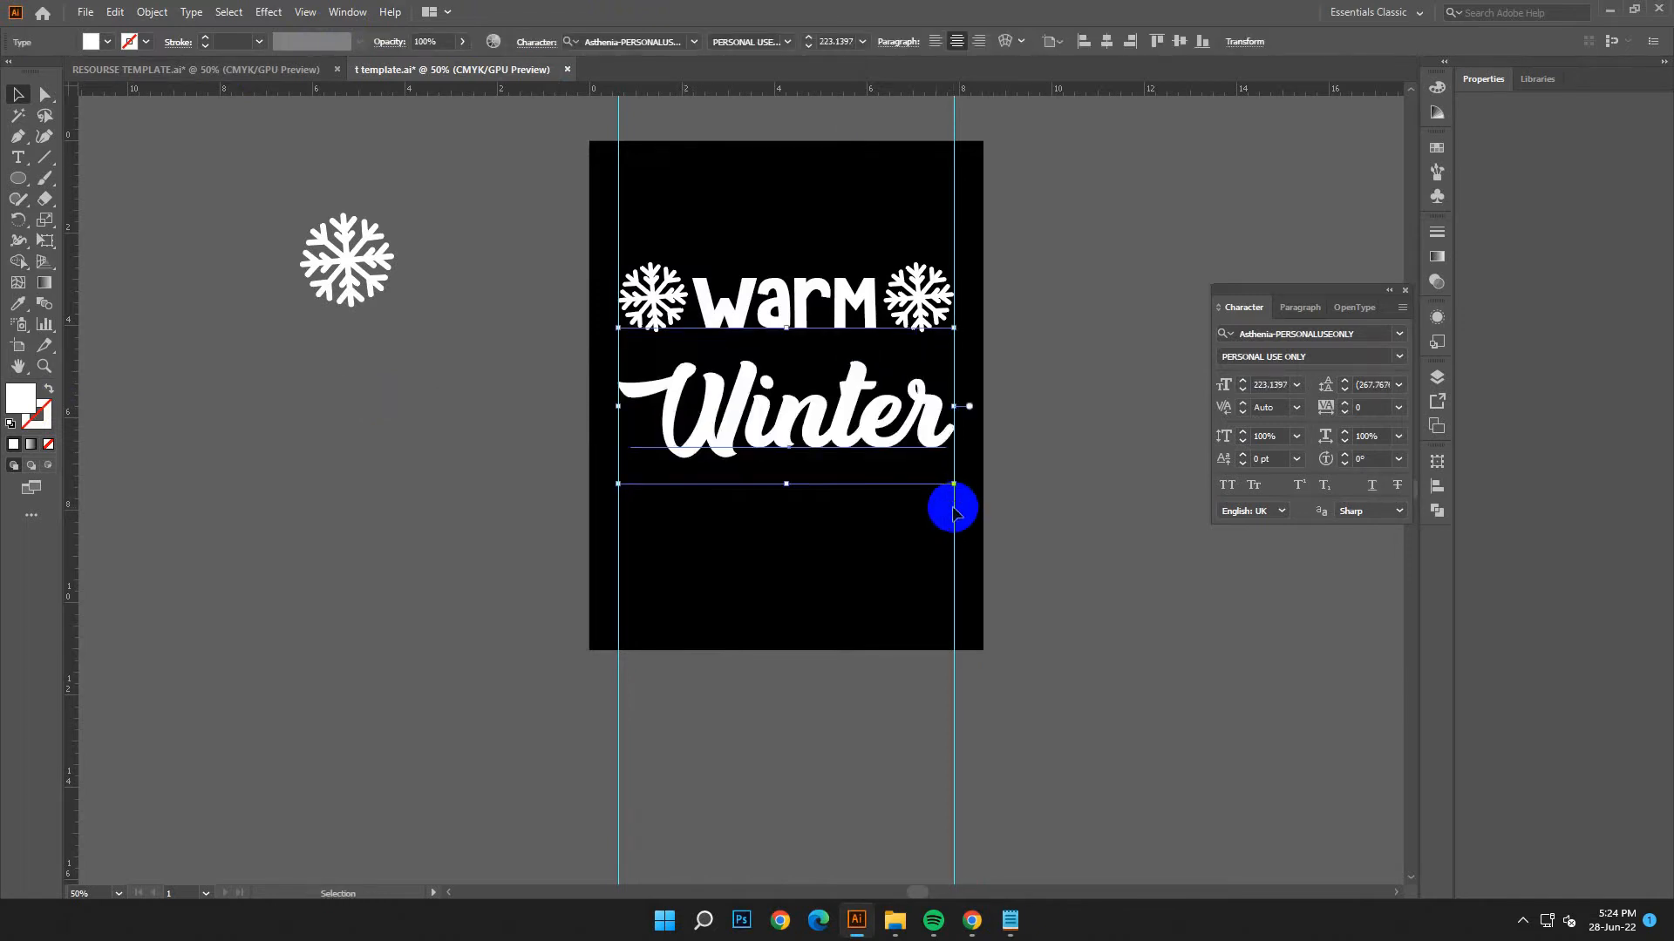
key(Up)
key(Up)
key(Up)
key(Up)
key(Up)
key(Up)
key(Up)
key(Up)
key(Up)
key(Up)
key(Up)
key(Up)
key(Up)
key(Up)
key(Up)
key(Up)
key(Up)
key(Up)
key(Up)
key(Up)
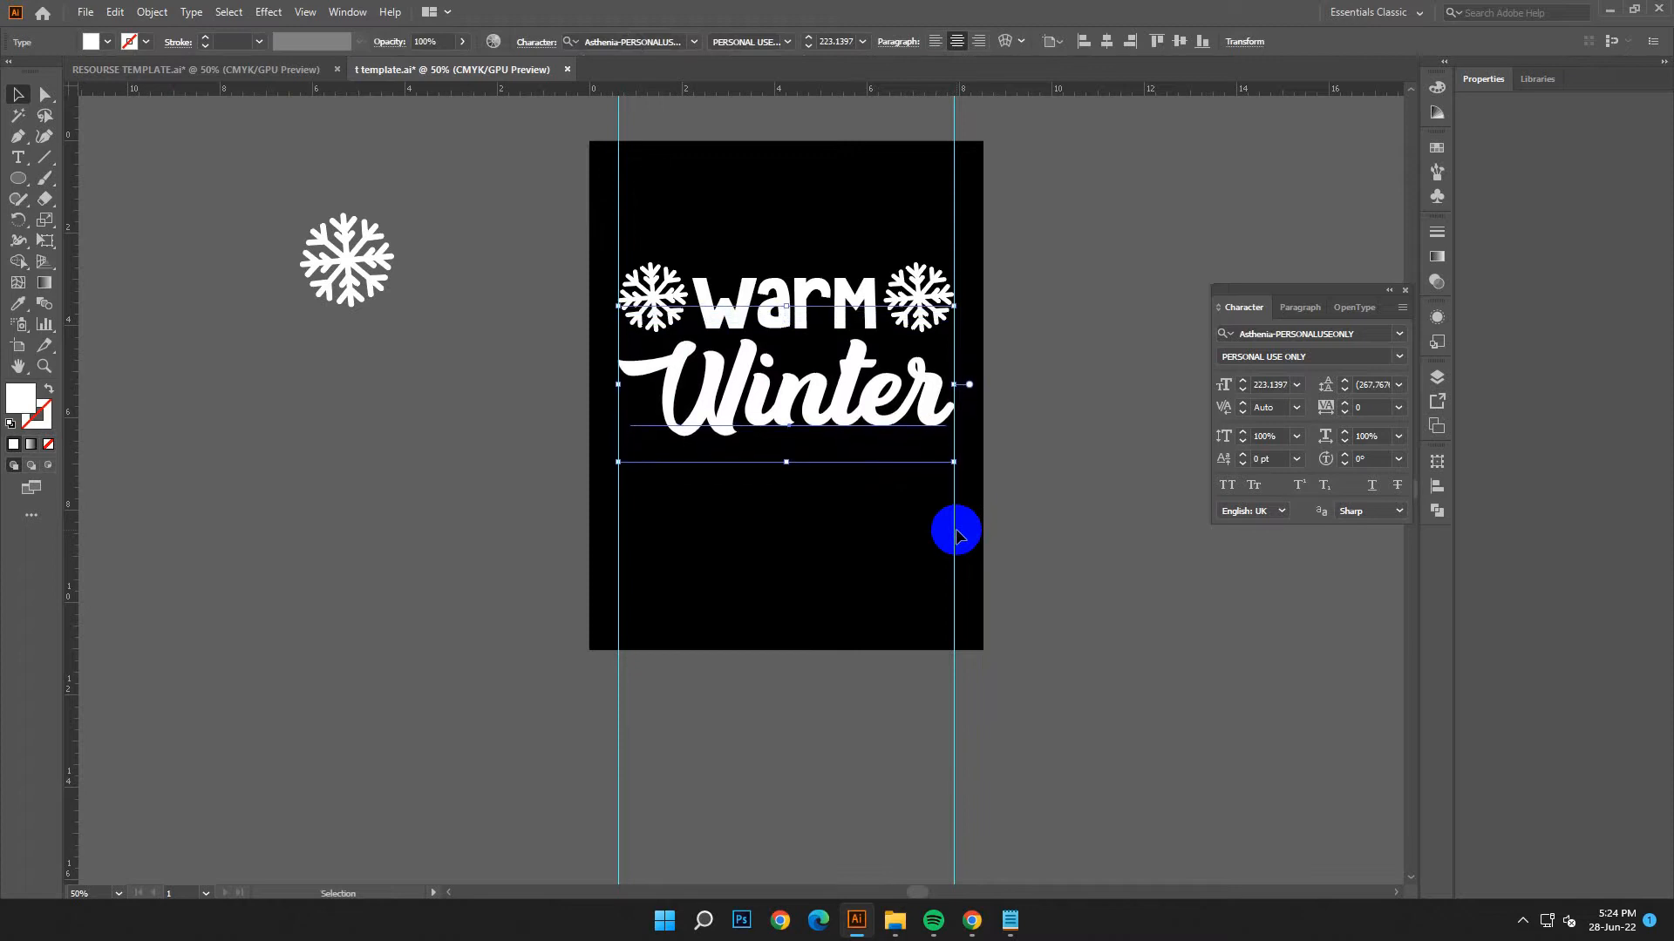
key(Up)
key(Up)
key(Up)
key(Up)
key(Up)
key(Up)
key(Up)
key(Up)
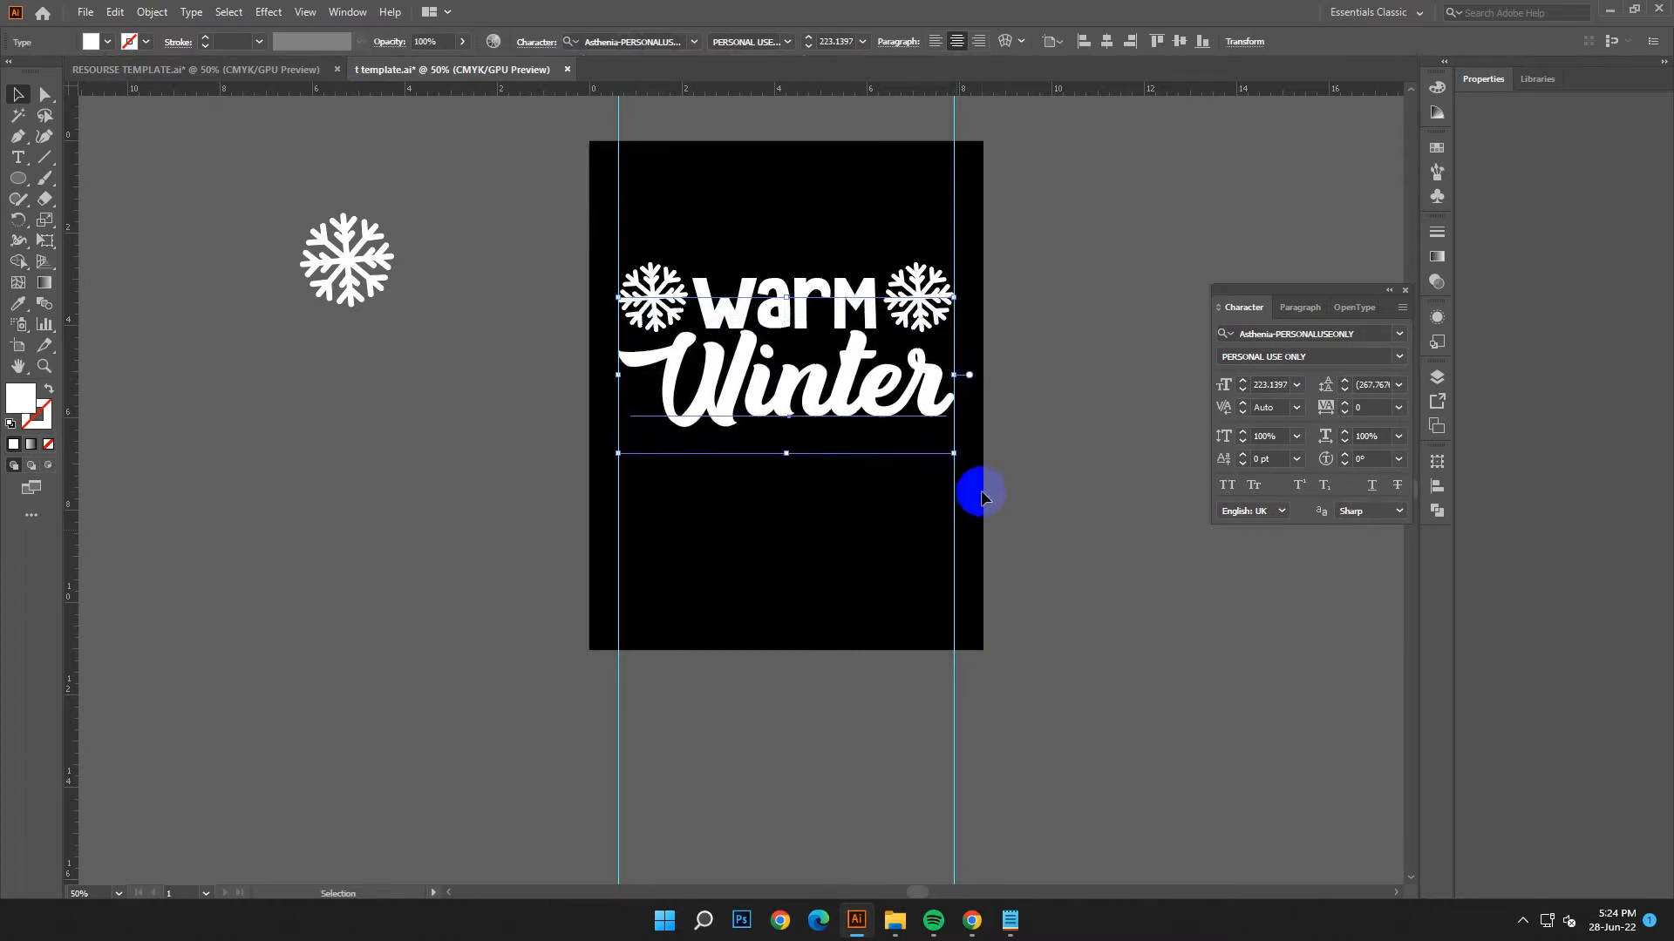
click(982, 495)
Convert the "Winter" text to outlines.
click(852, 370)
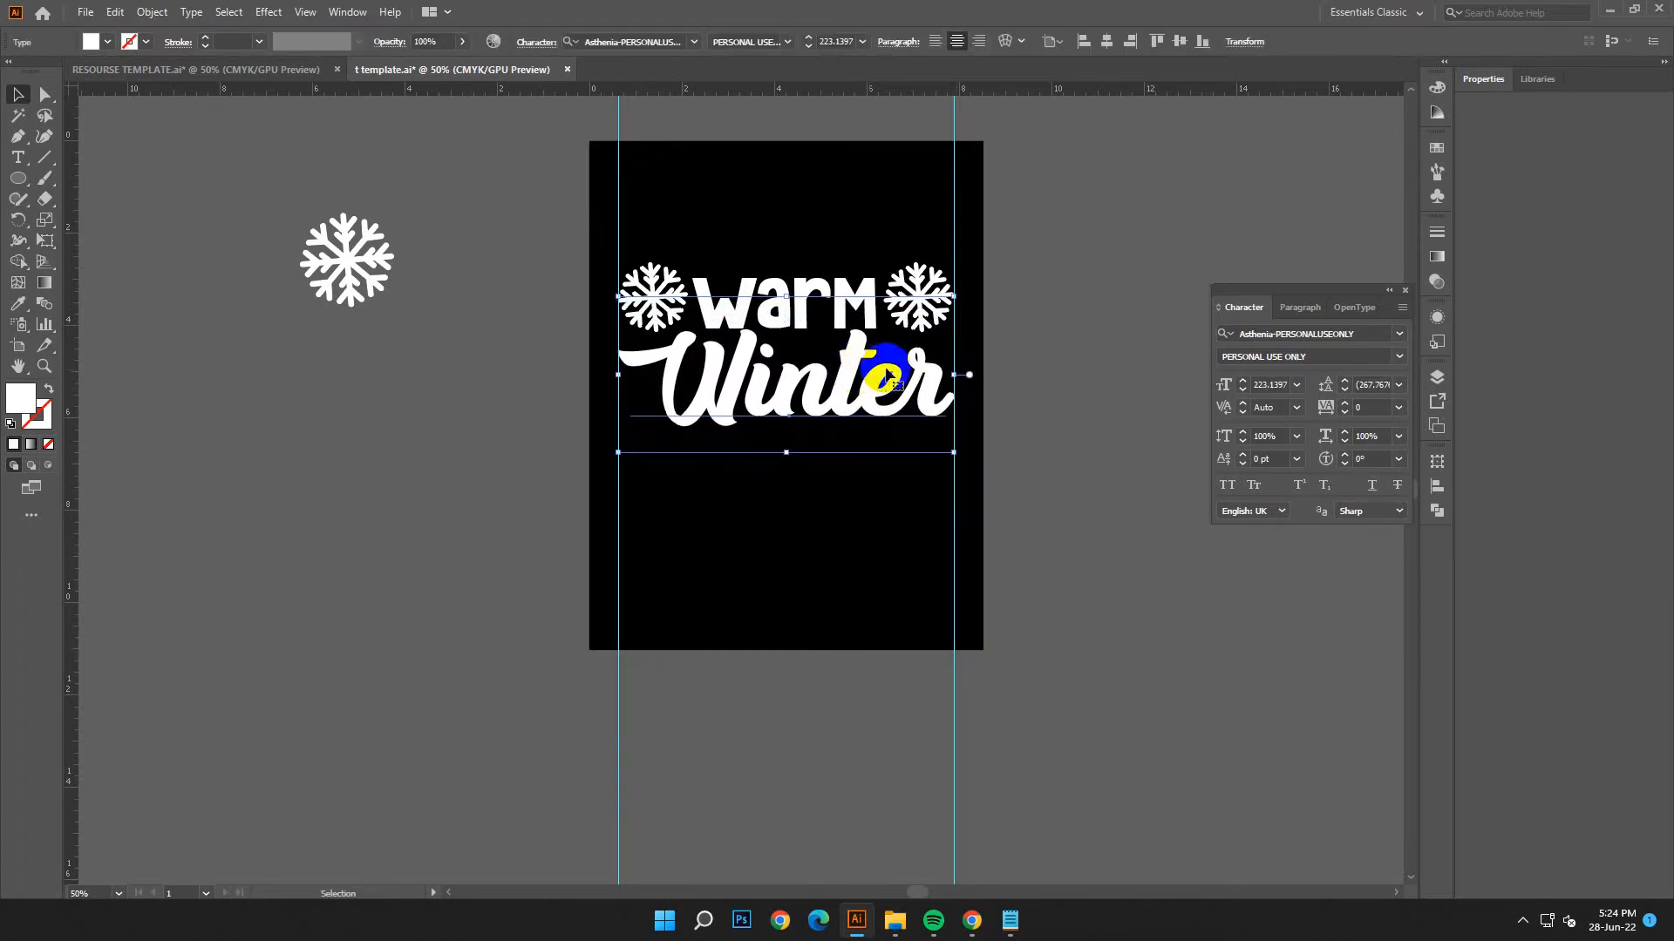
right_click(1013, 336)
click(1107, 459)
click(1110, 452)
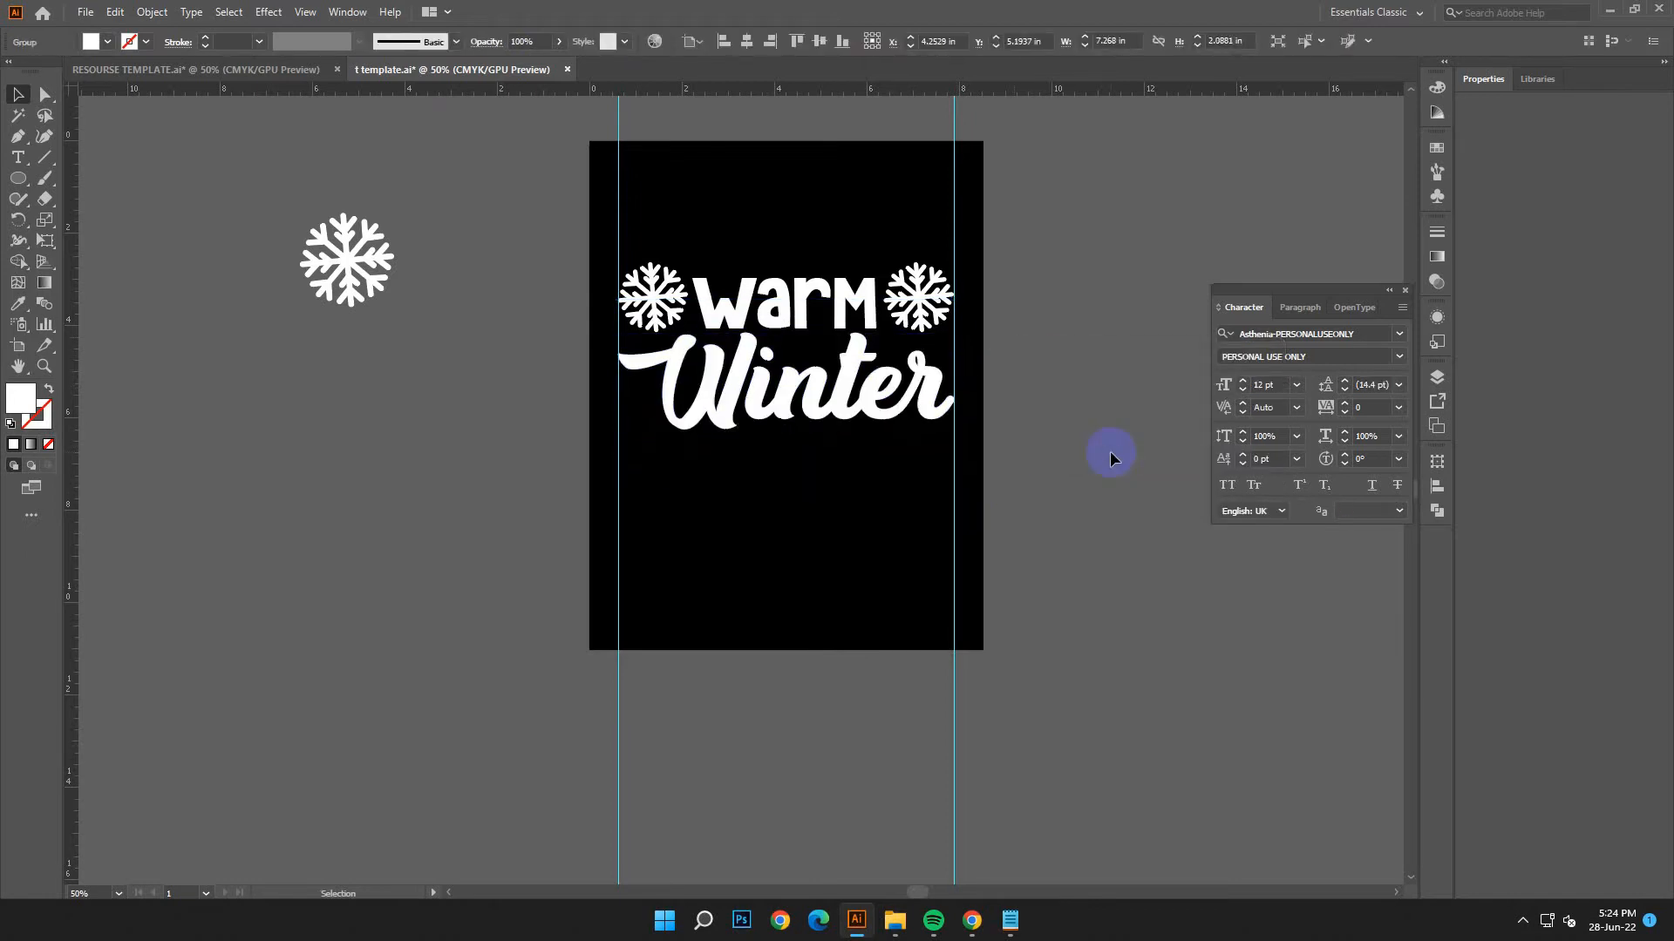
Switch to Notepad and copy the word "WISHES" from the design text.
scroll(1059, 467, down, 1)
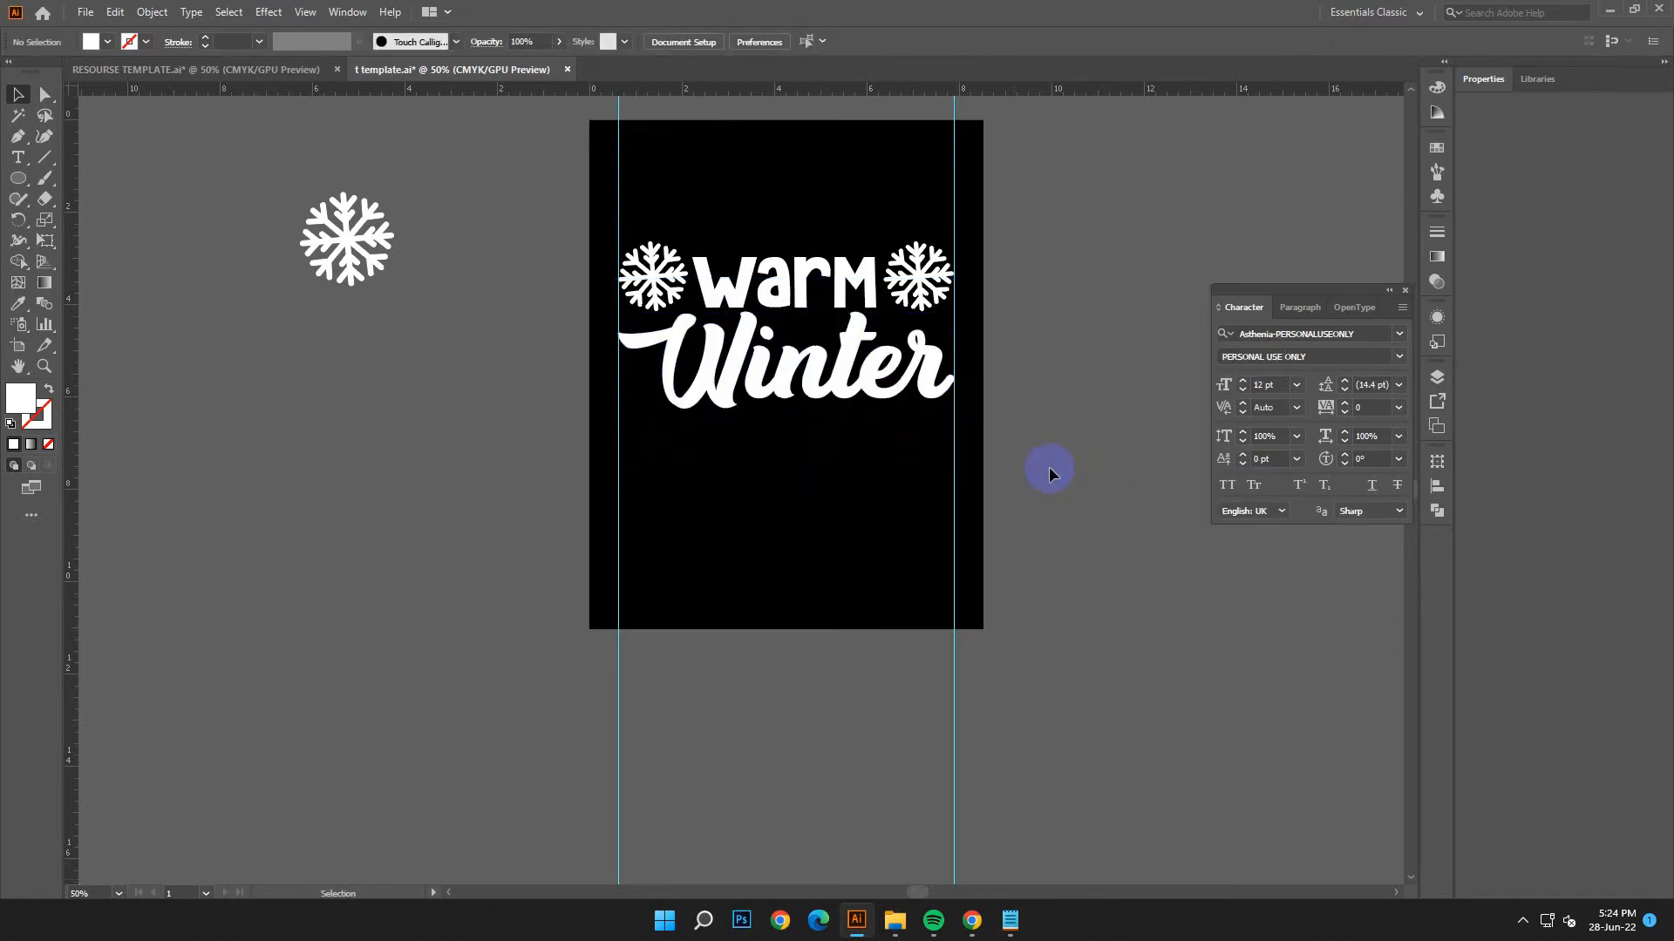
click(1011, 920)
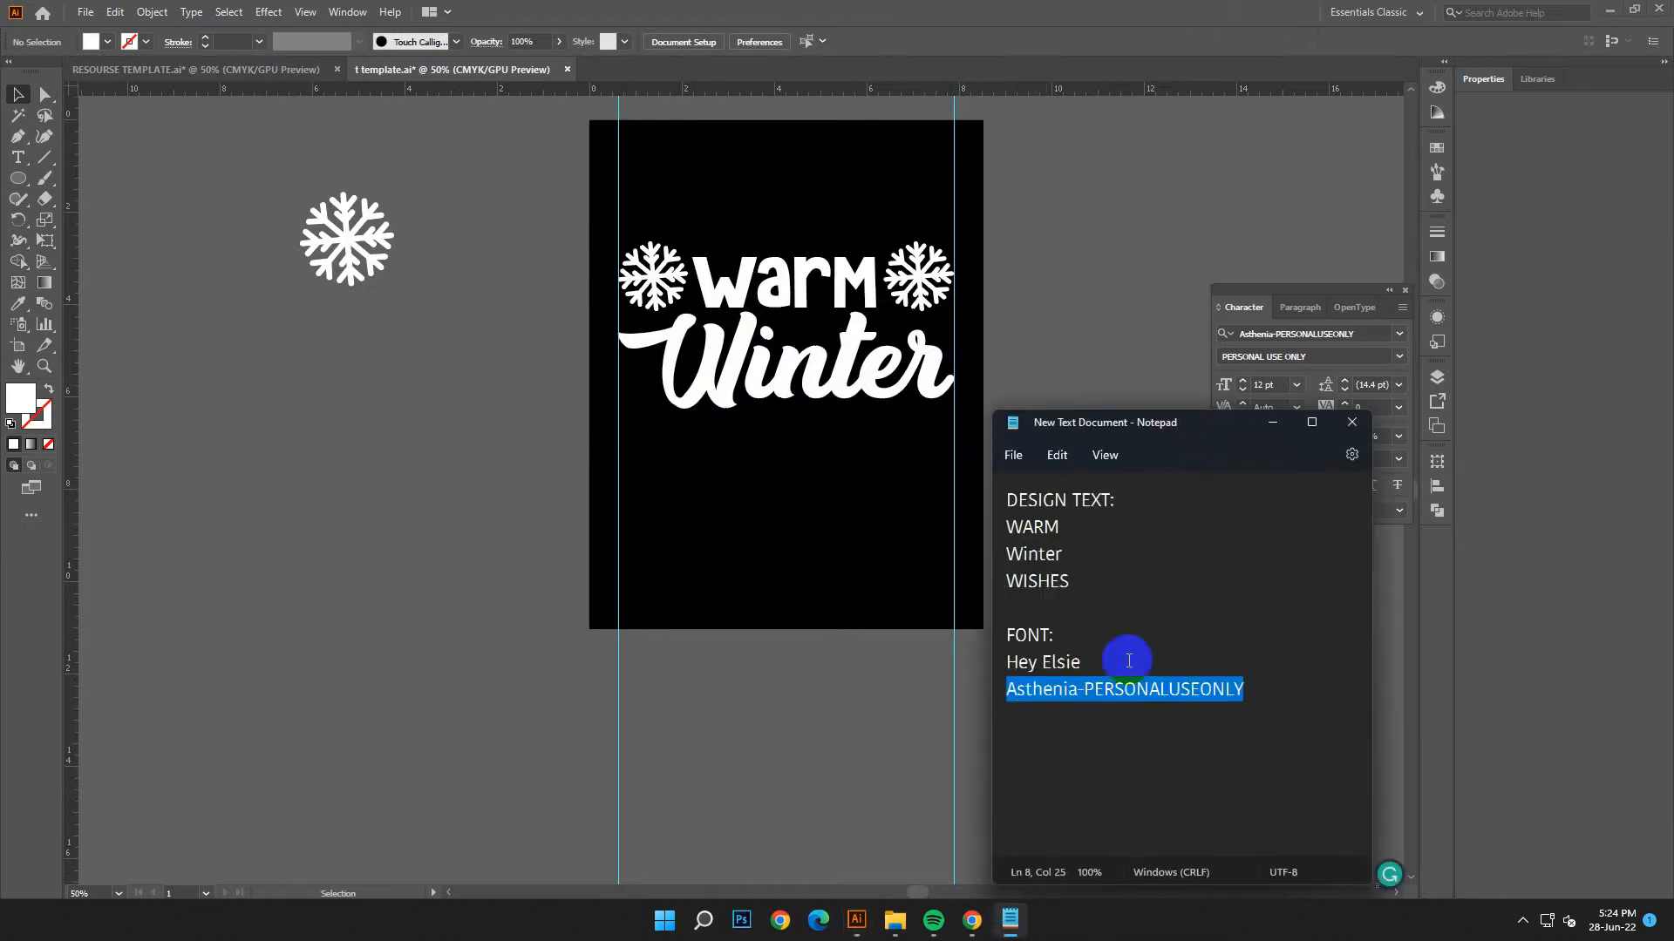
drag(1001, 581, 1071, 582)
right_click(1051, 581)
click(1100, 321)
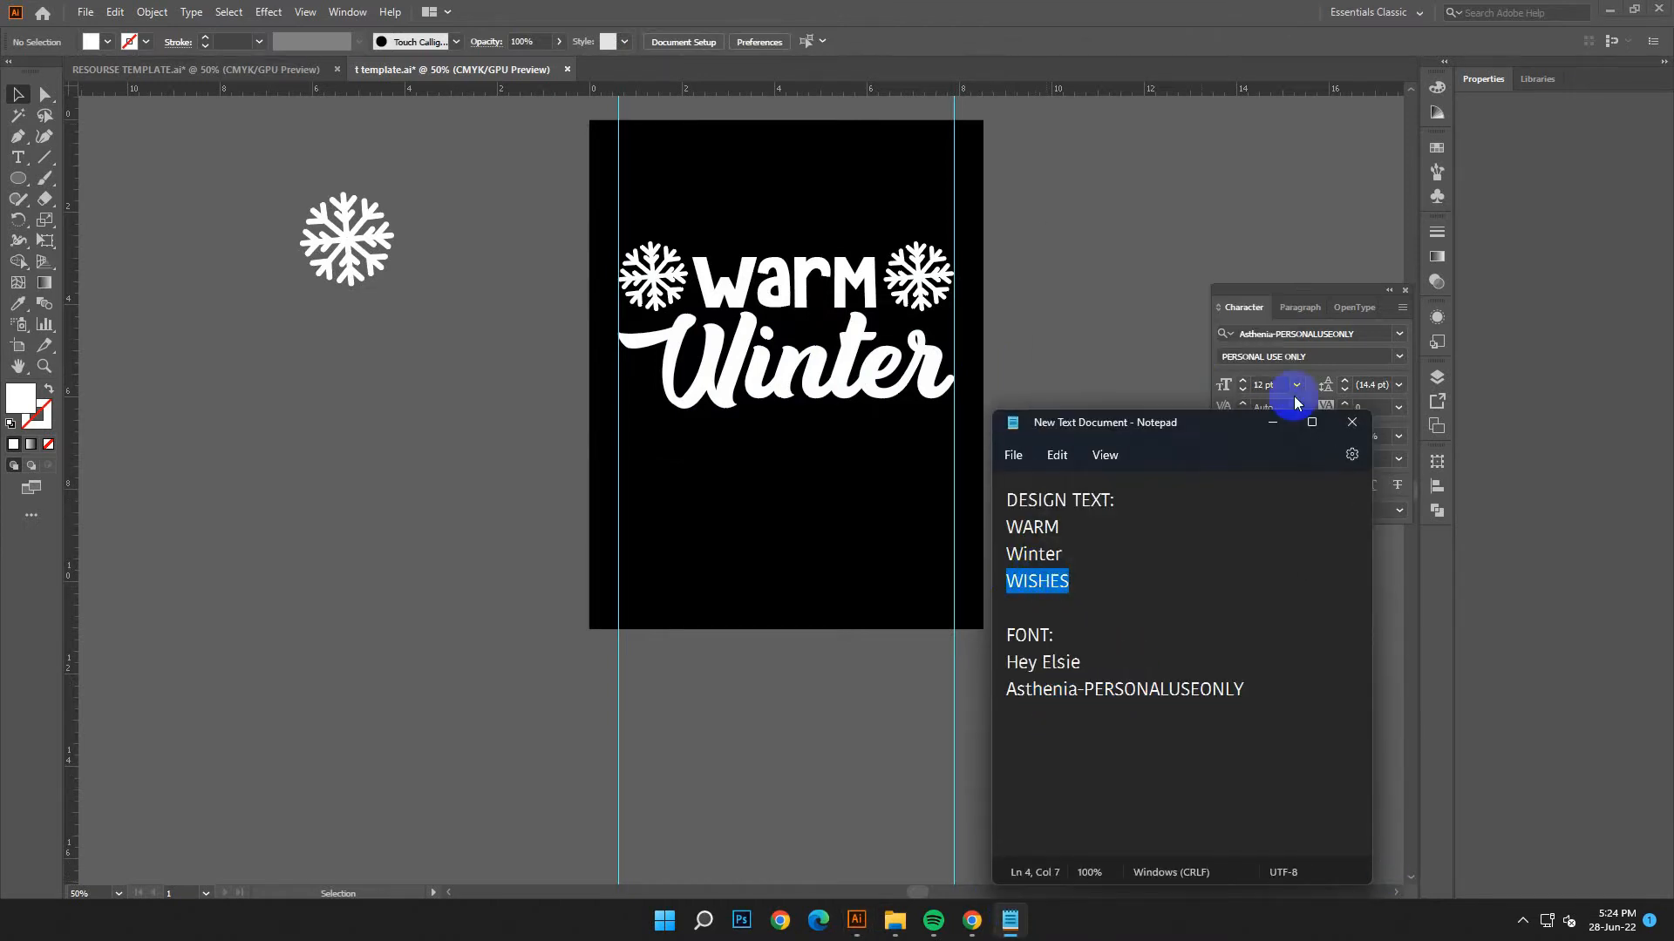
click(1274, 424)
Create another text object beside the artboard, enlarge it to about 86 pt and replace its placeholder with the copied "WISHES".
click(17, 155)
click(211, 367)
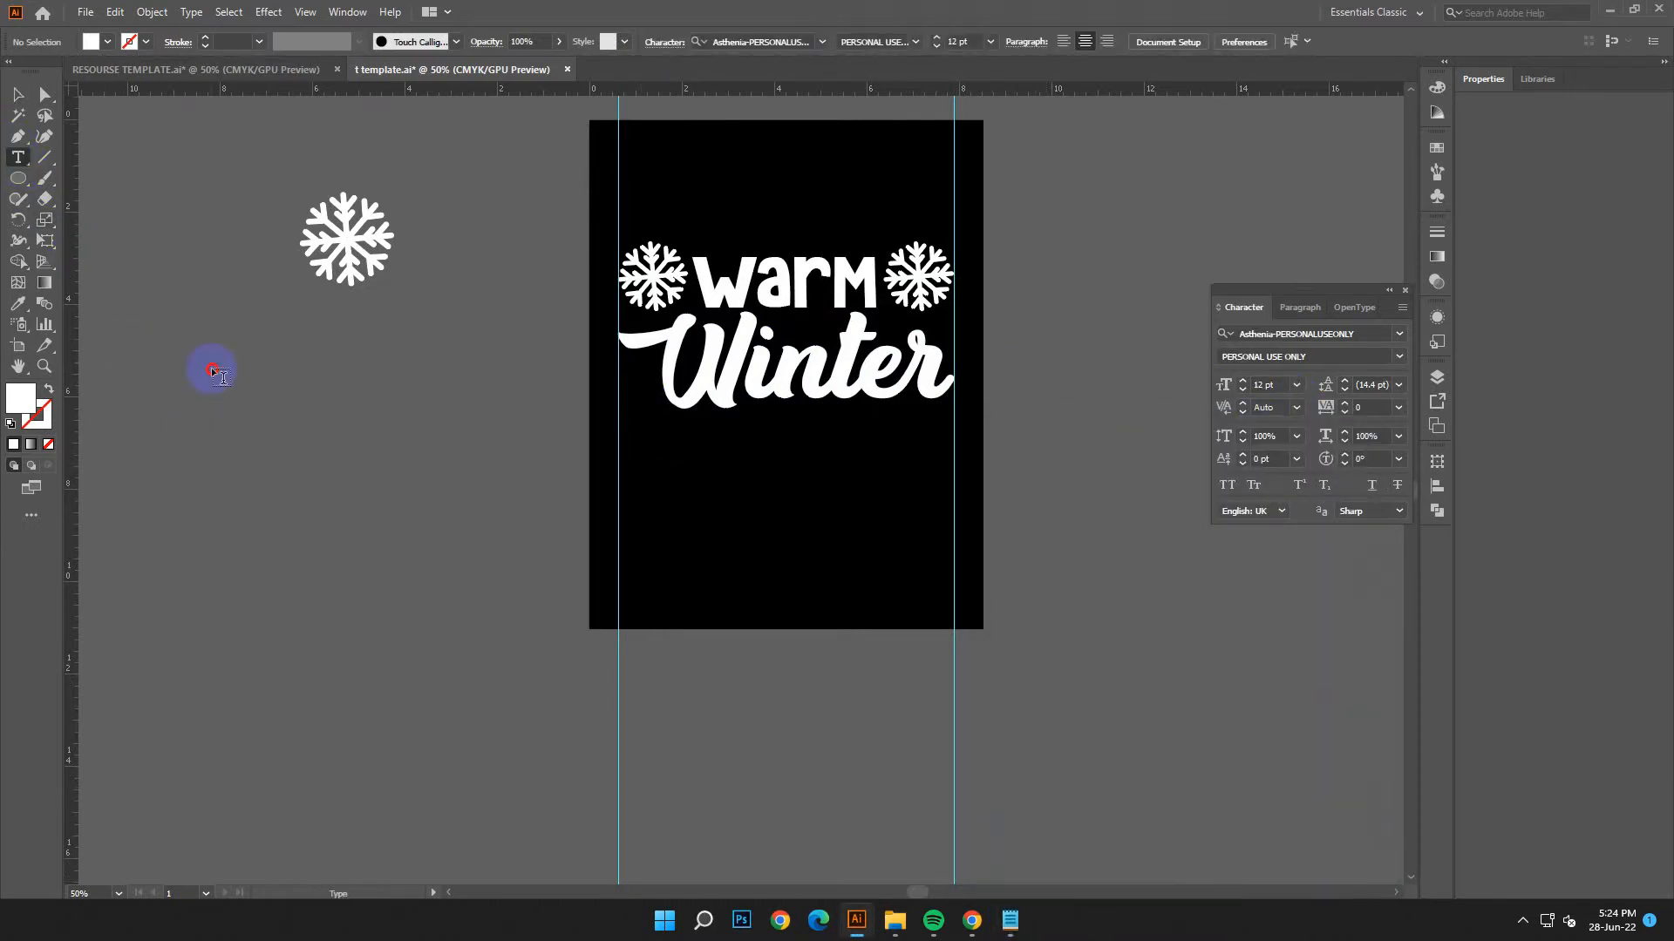
drag(227, 371, 88, 385)
click(114, 12)
click(153, 119)
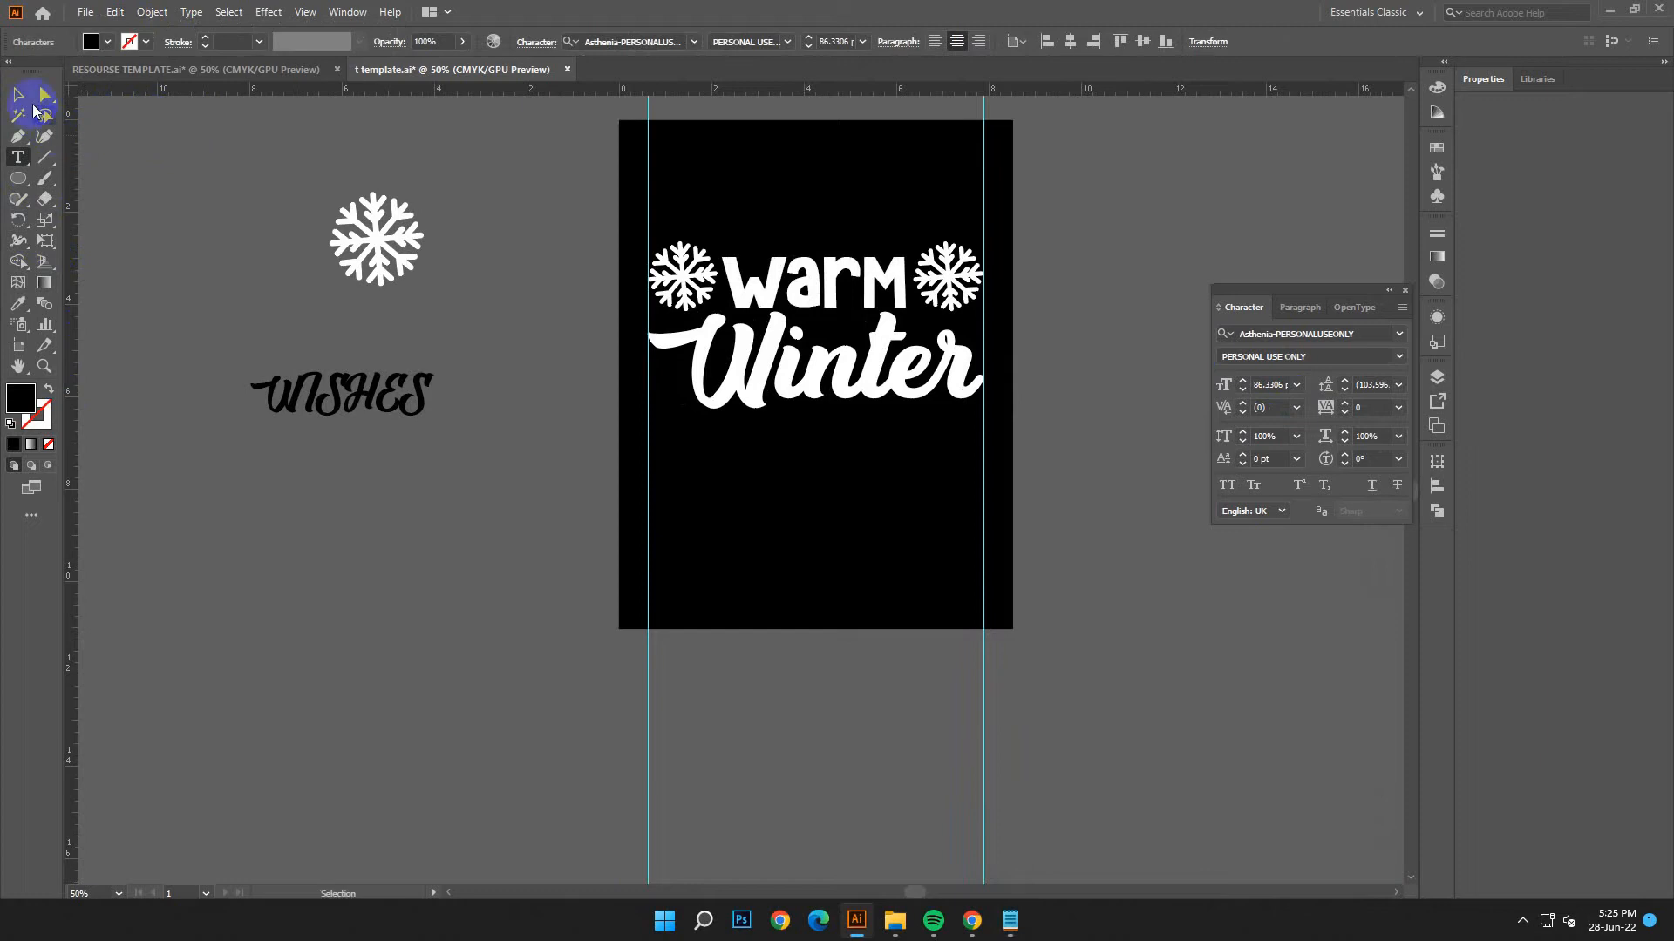
click(19, 94)
Switch to Notepad and copy the font name Hey Elsie.
click(1010, 920)
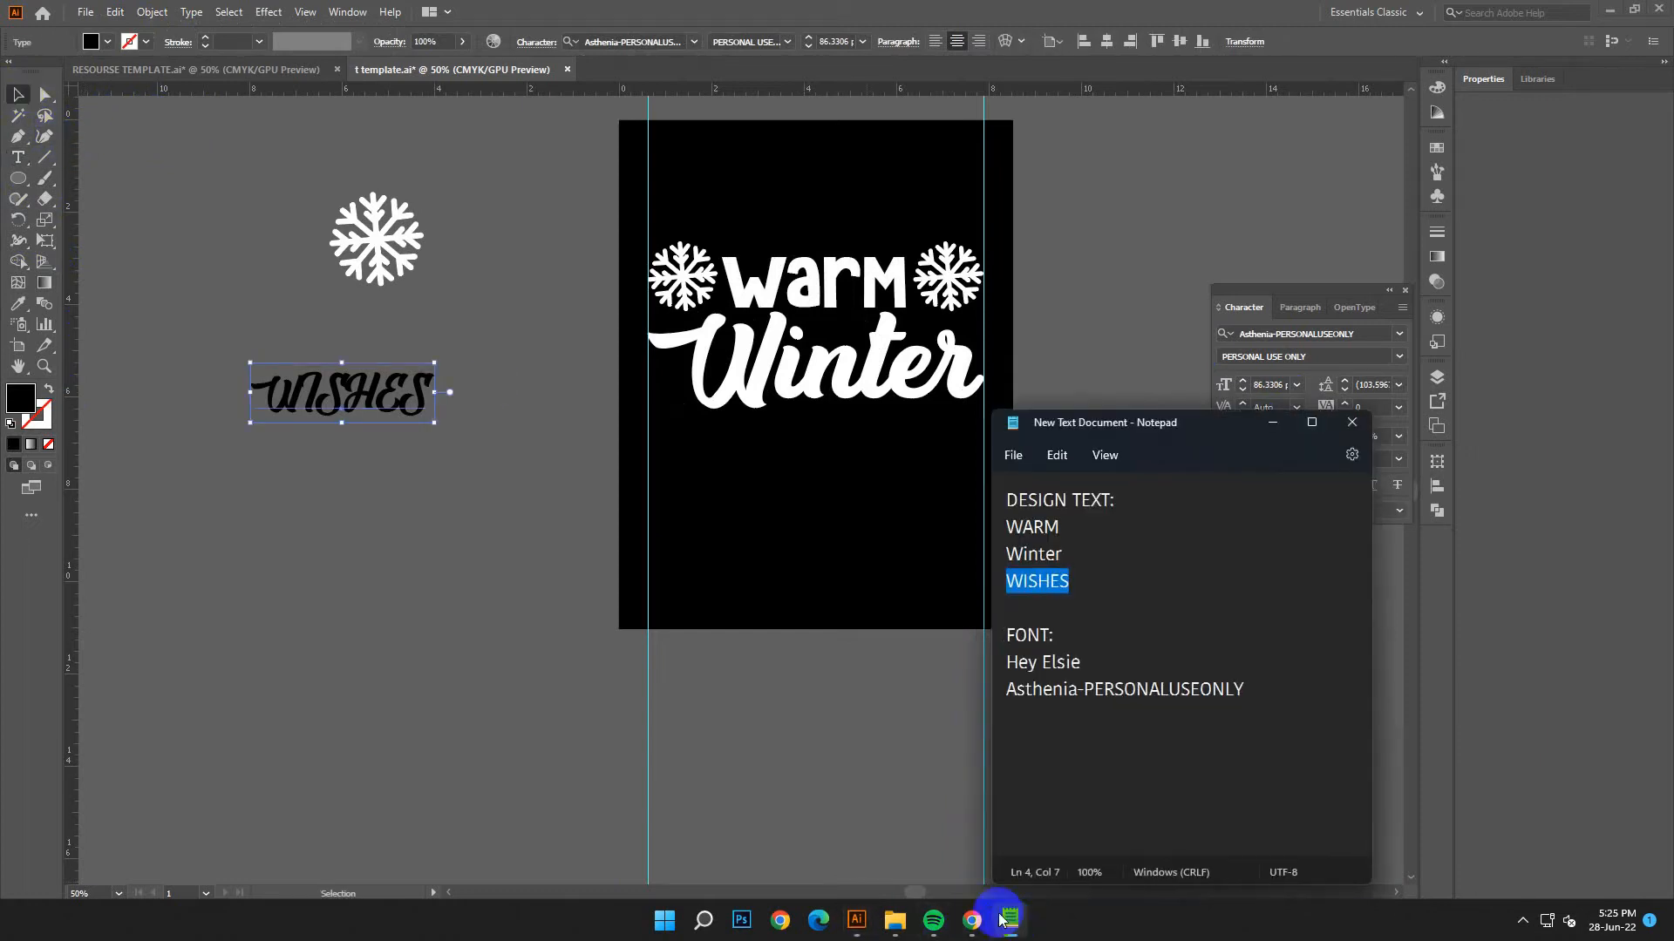
drag(965, 665, 1081, 665)
right_click(1050, 670)
click(1073, 432)
Apply the Hey Elsie font to the "WISHES" text using the copied name.
click(655, 41)
right_click(658, 41)
click(698, 118)
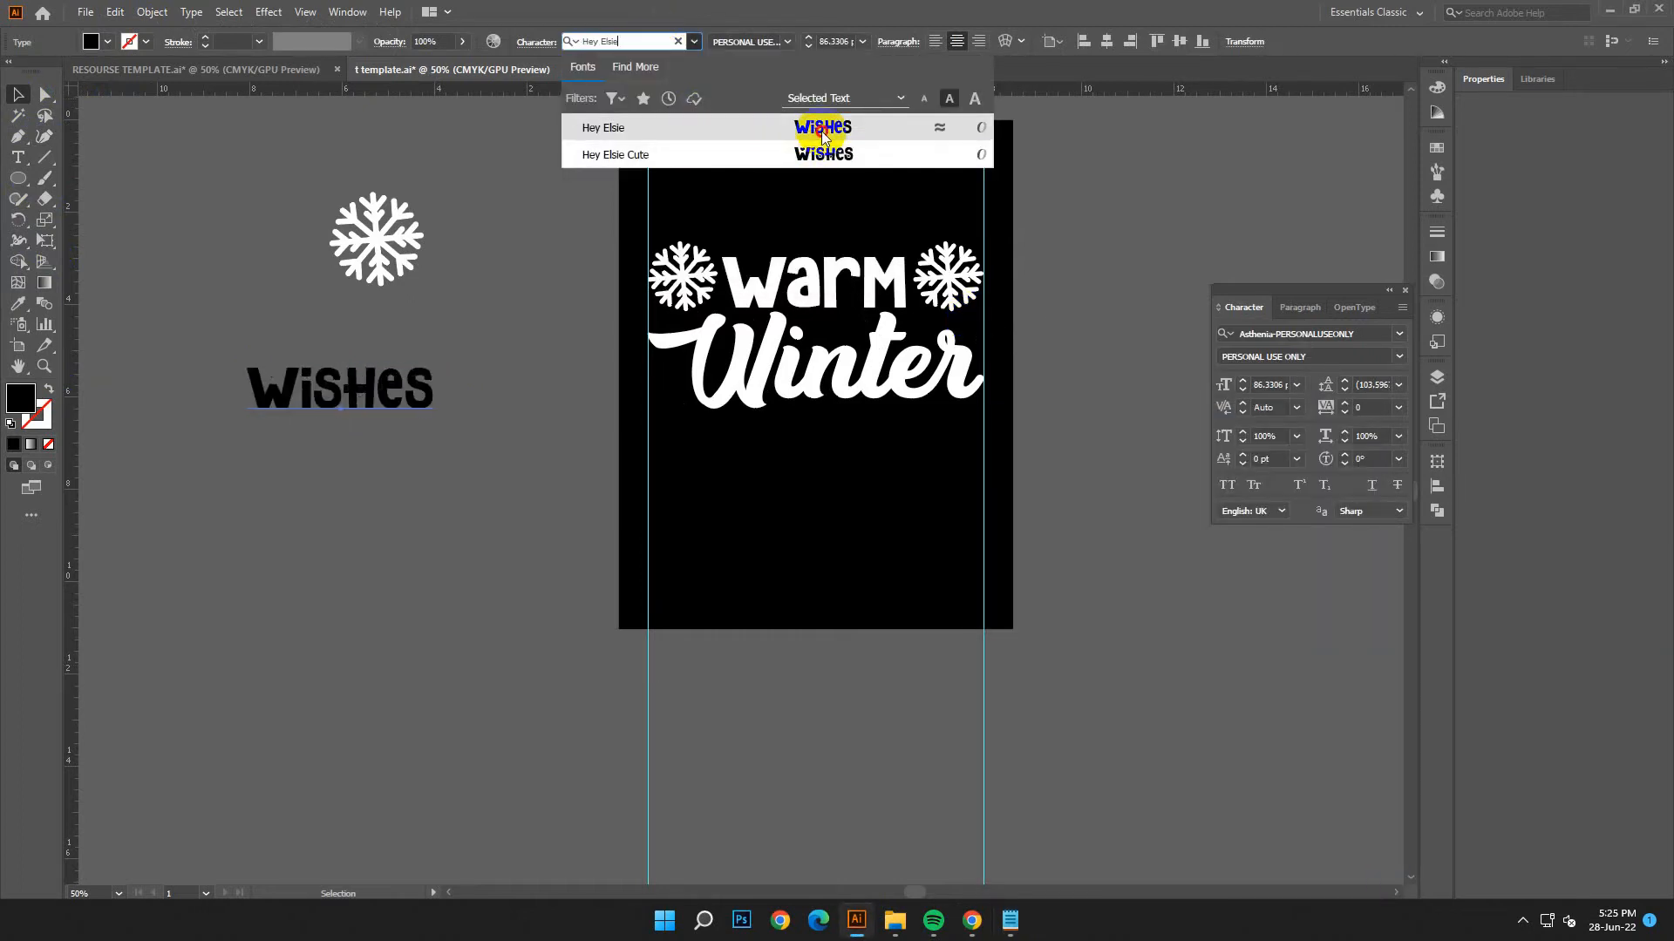
click(797, 149)
Move "WISHES" closer to the artboard and fill it with white, FFFFFF.
drag(404, 388, 587, 441)
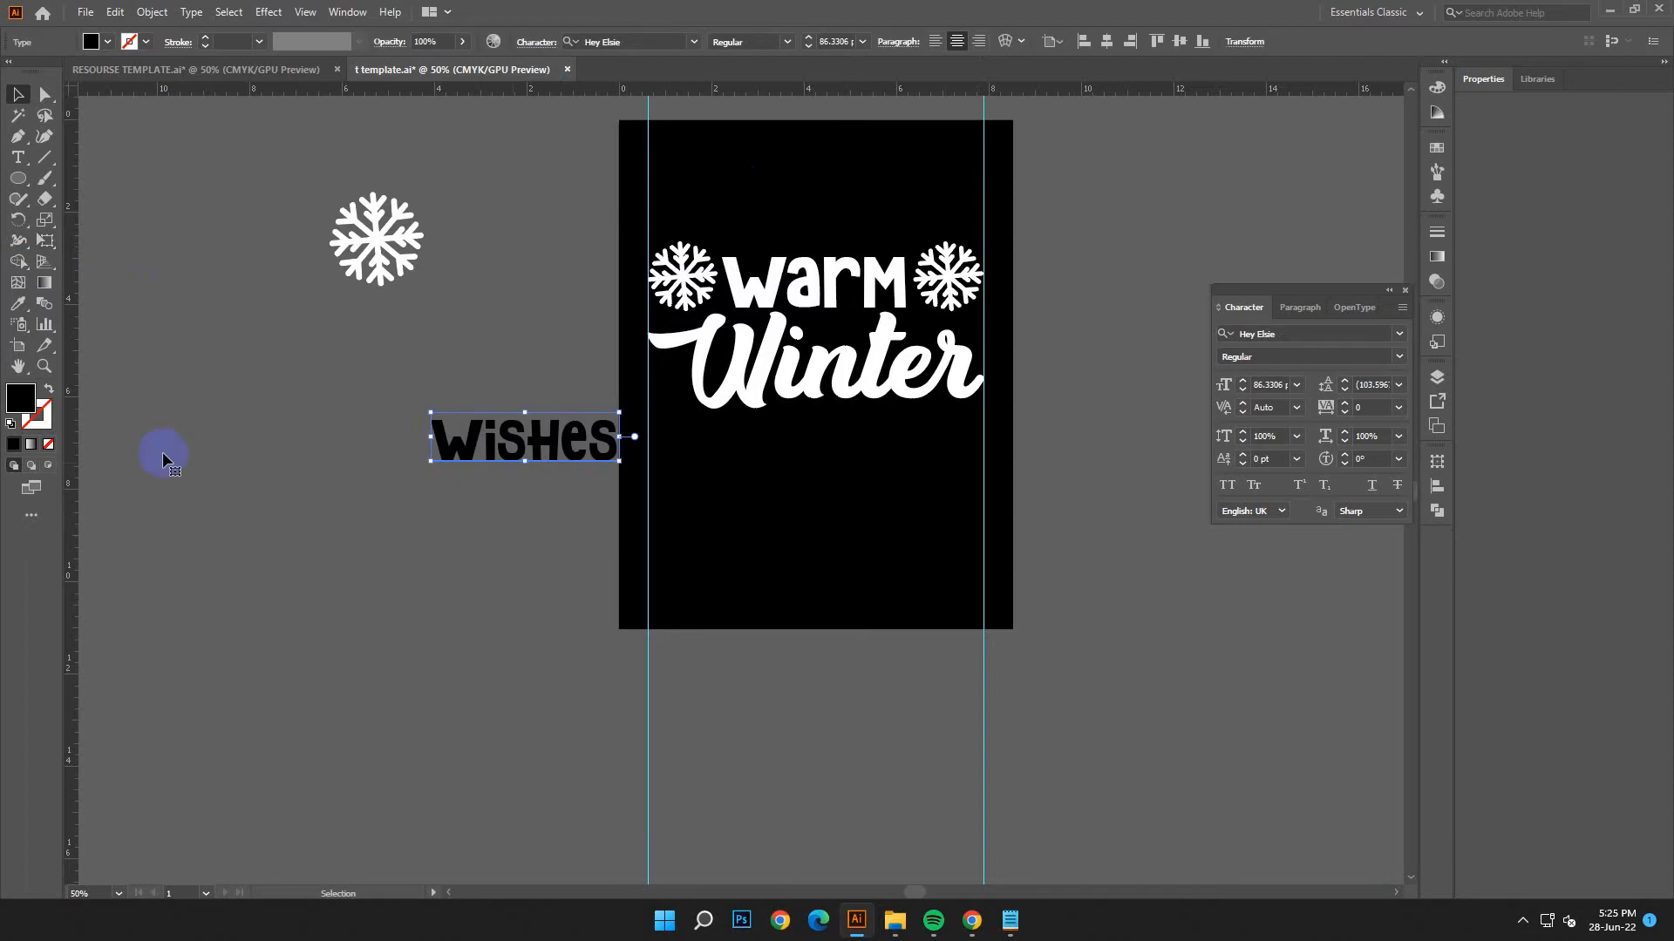
double_click(21, 398)
click(252, 356)
click(665, 365)
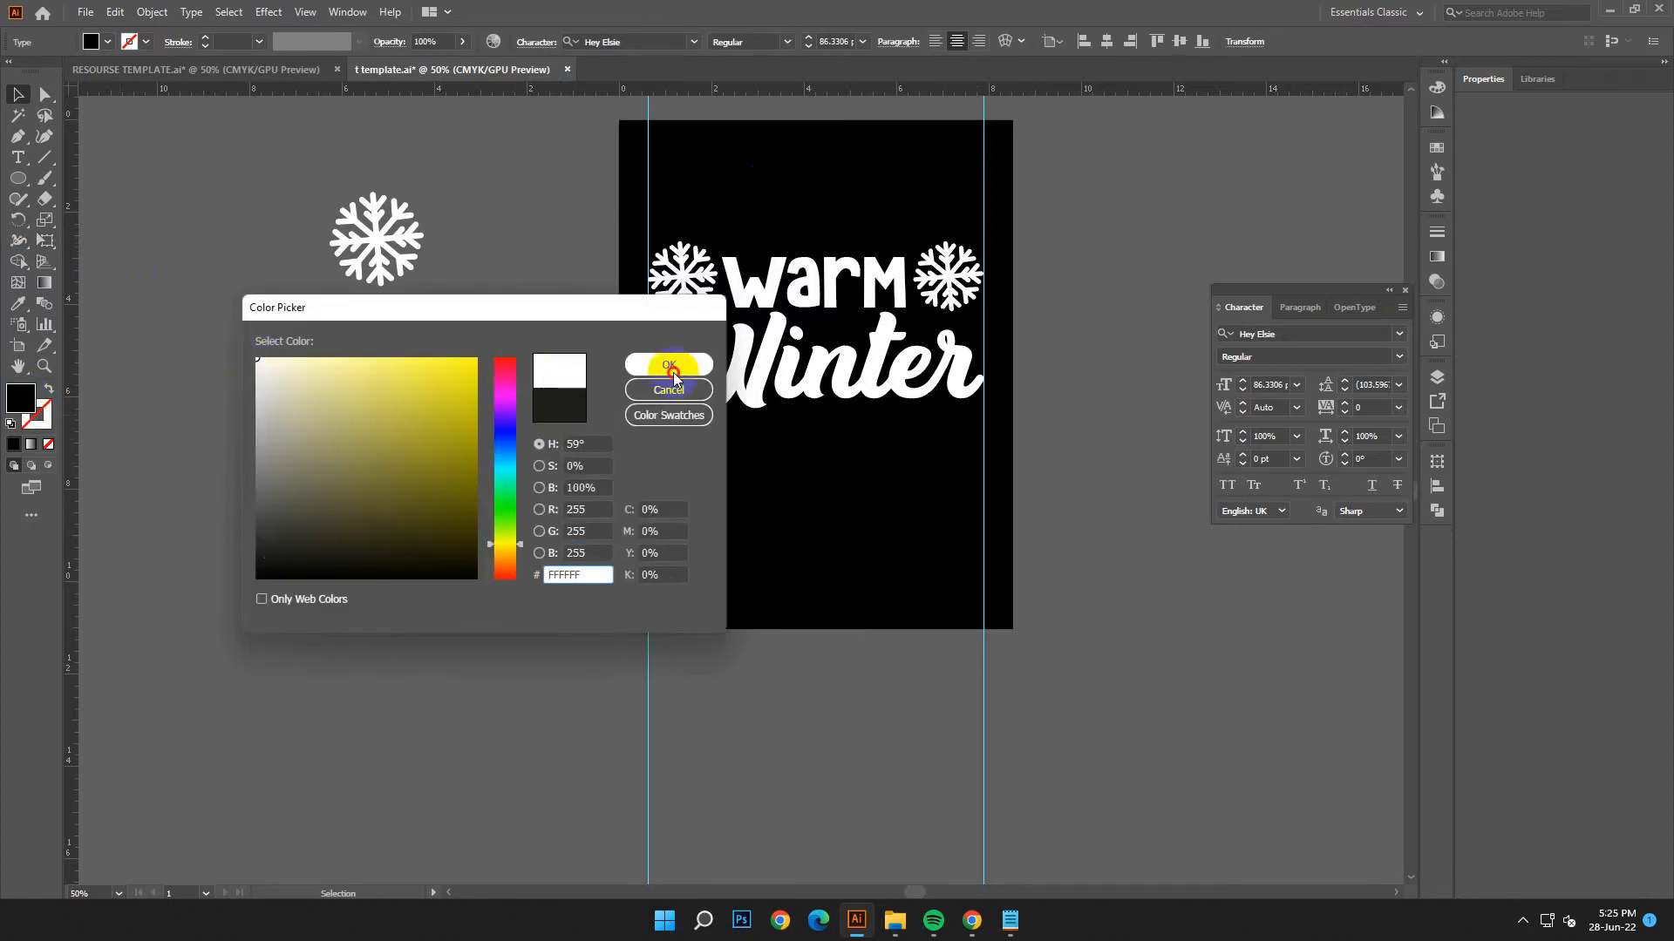
Place "WISHES" under "Winter", scale it to about 155 pt to span the guides, and nudge it up toward "Winter".
drag(513, 441, 728, 441)
drag(839, 463, 988, 502)
key(Up)
key(Up)
key(Up)
key(Up)
key(Up)
key(Up)
key(Up)
key(Up)
key(Up)
key(Up)
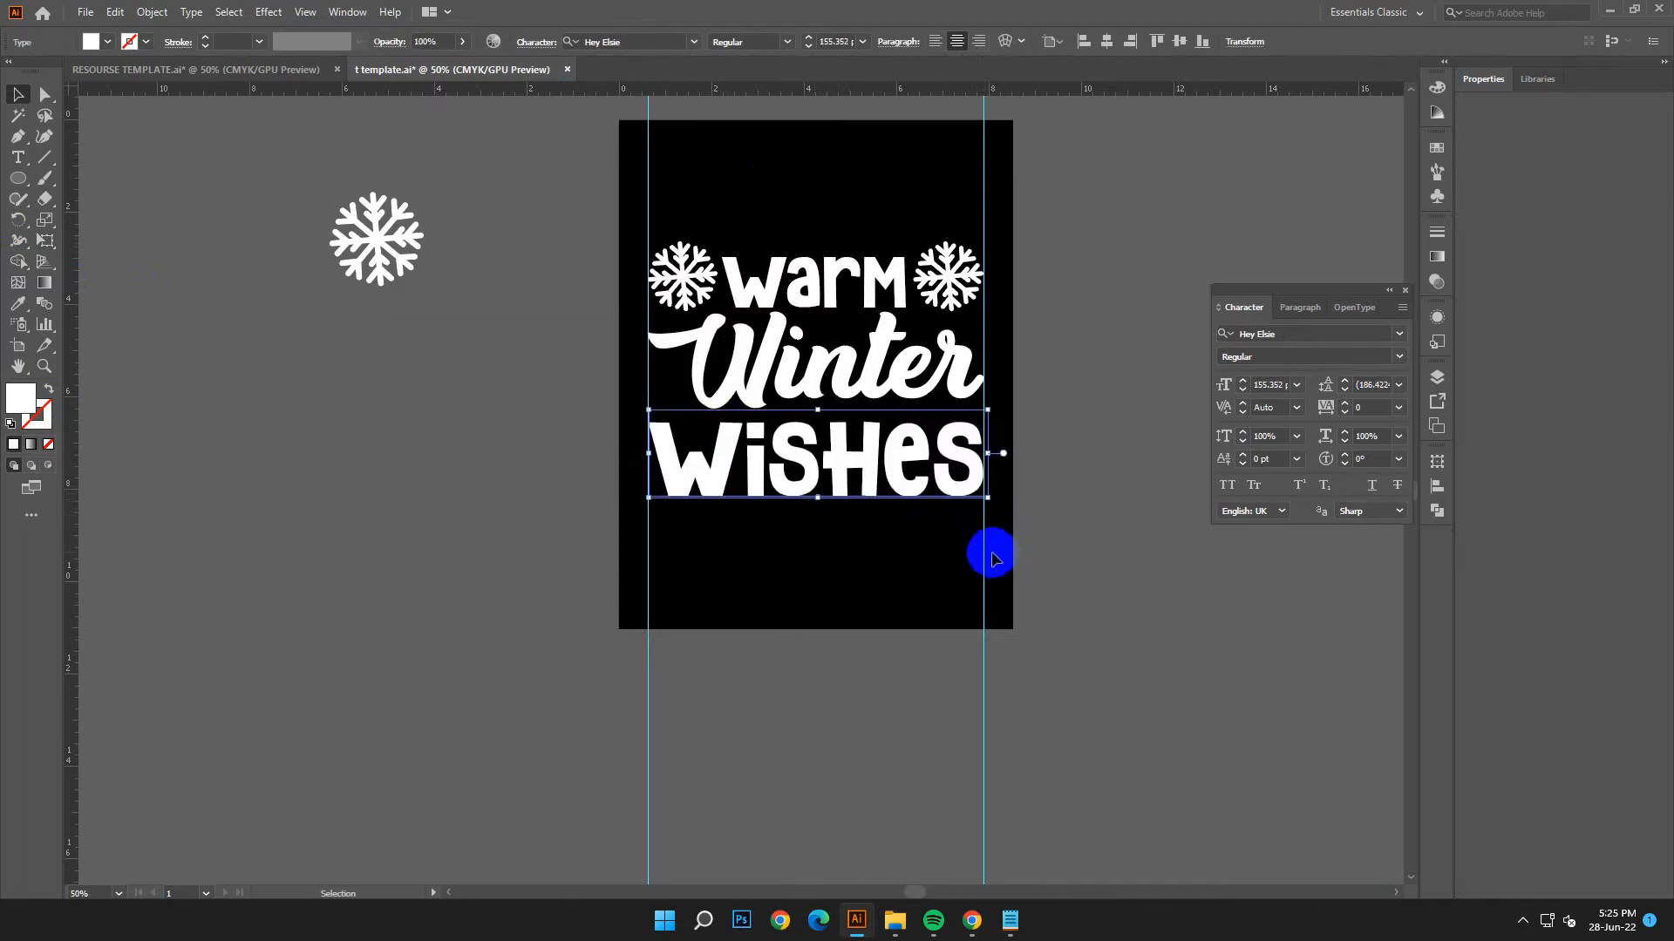
key(Up)
key(Up)
key(Up)
key(Up)
key(Up)
click(1012, 524)
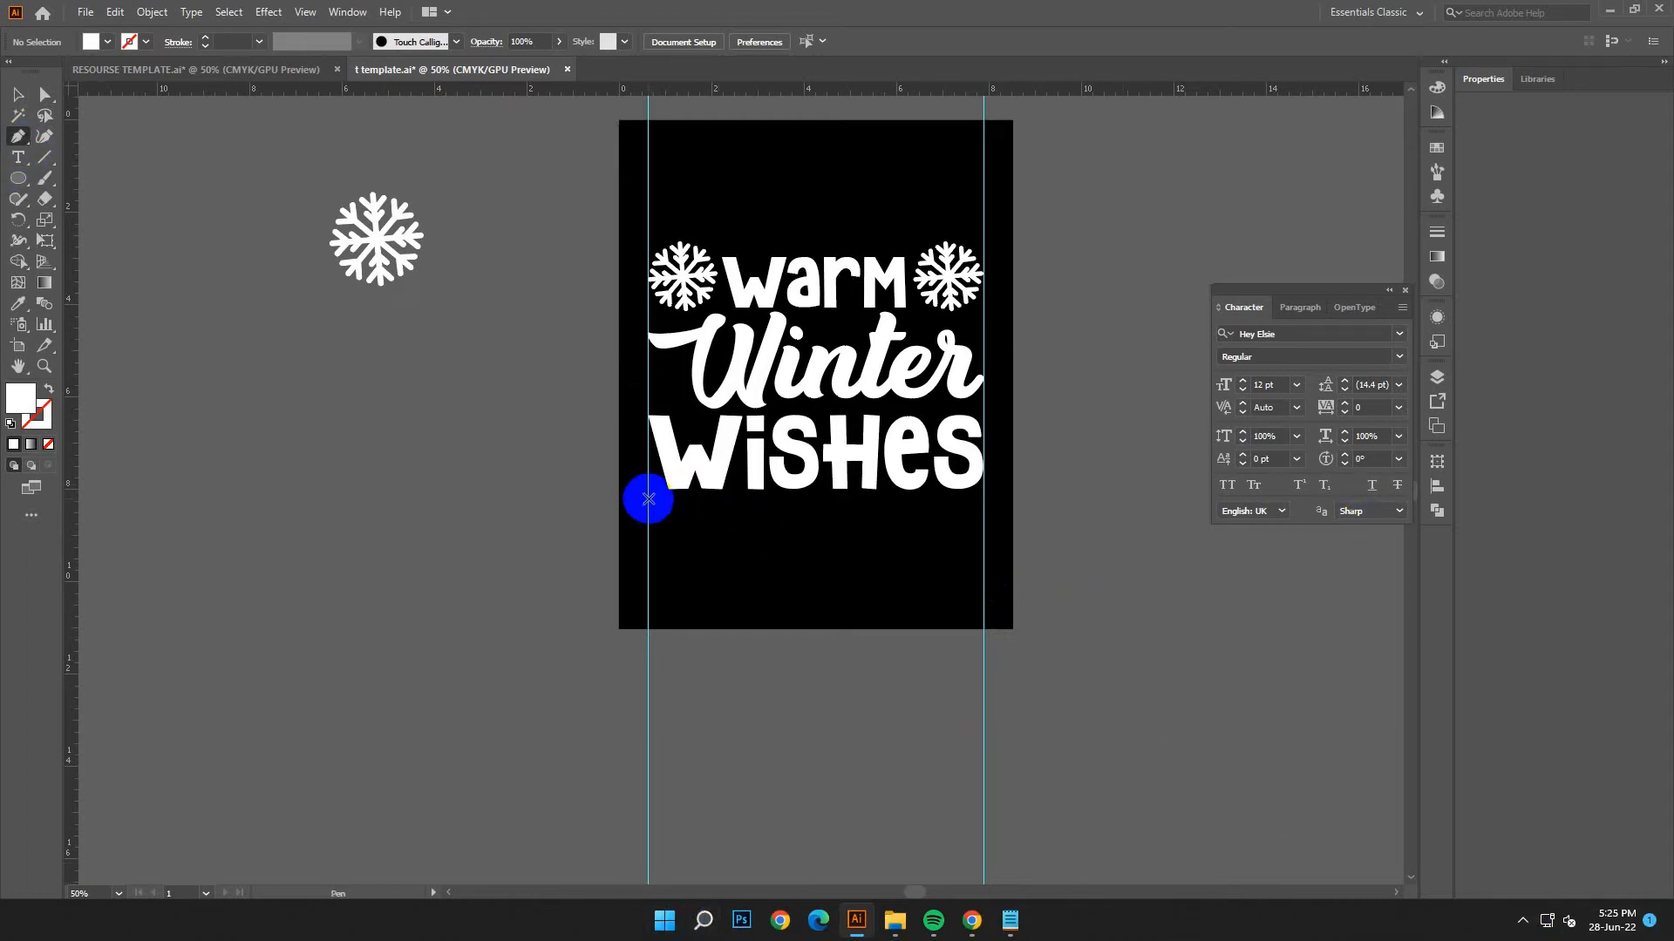
Draw a straight horizontal path just below "WISHES" from one vertical guide to the other with the Pen tool.
click(648, 499)
click(974, 496)
click(983, 497)
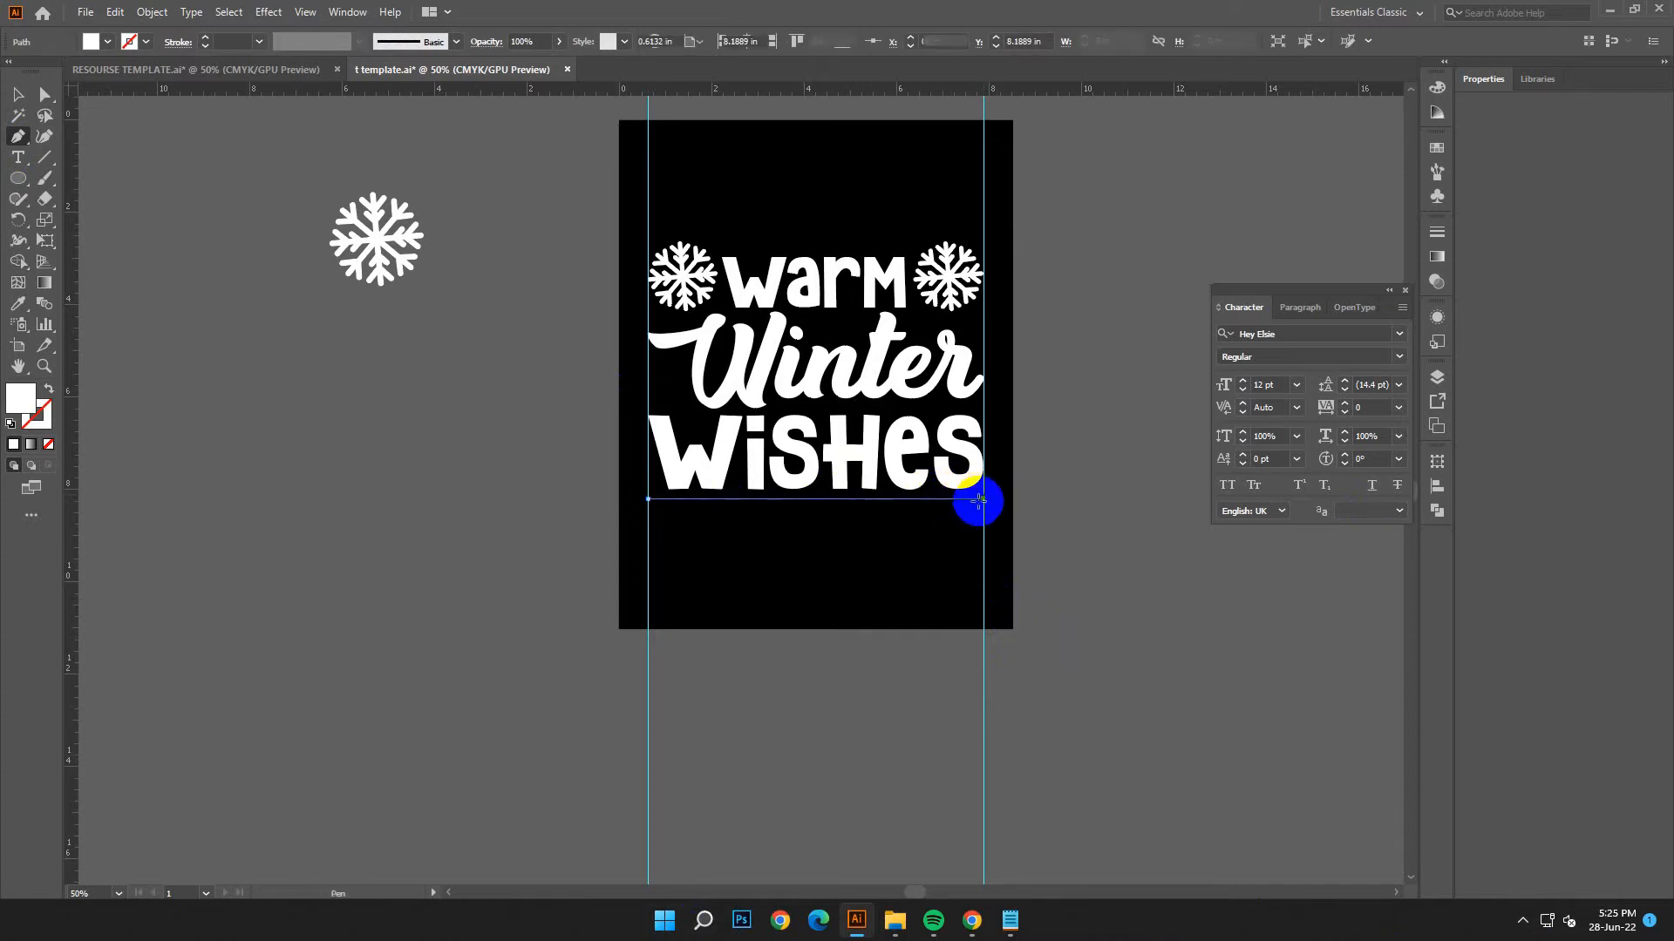
key(v)
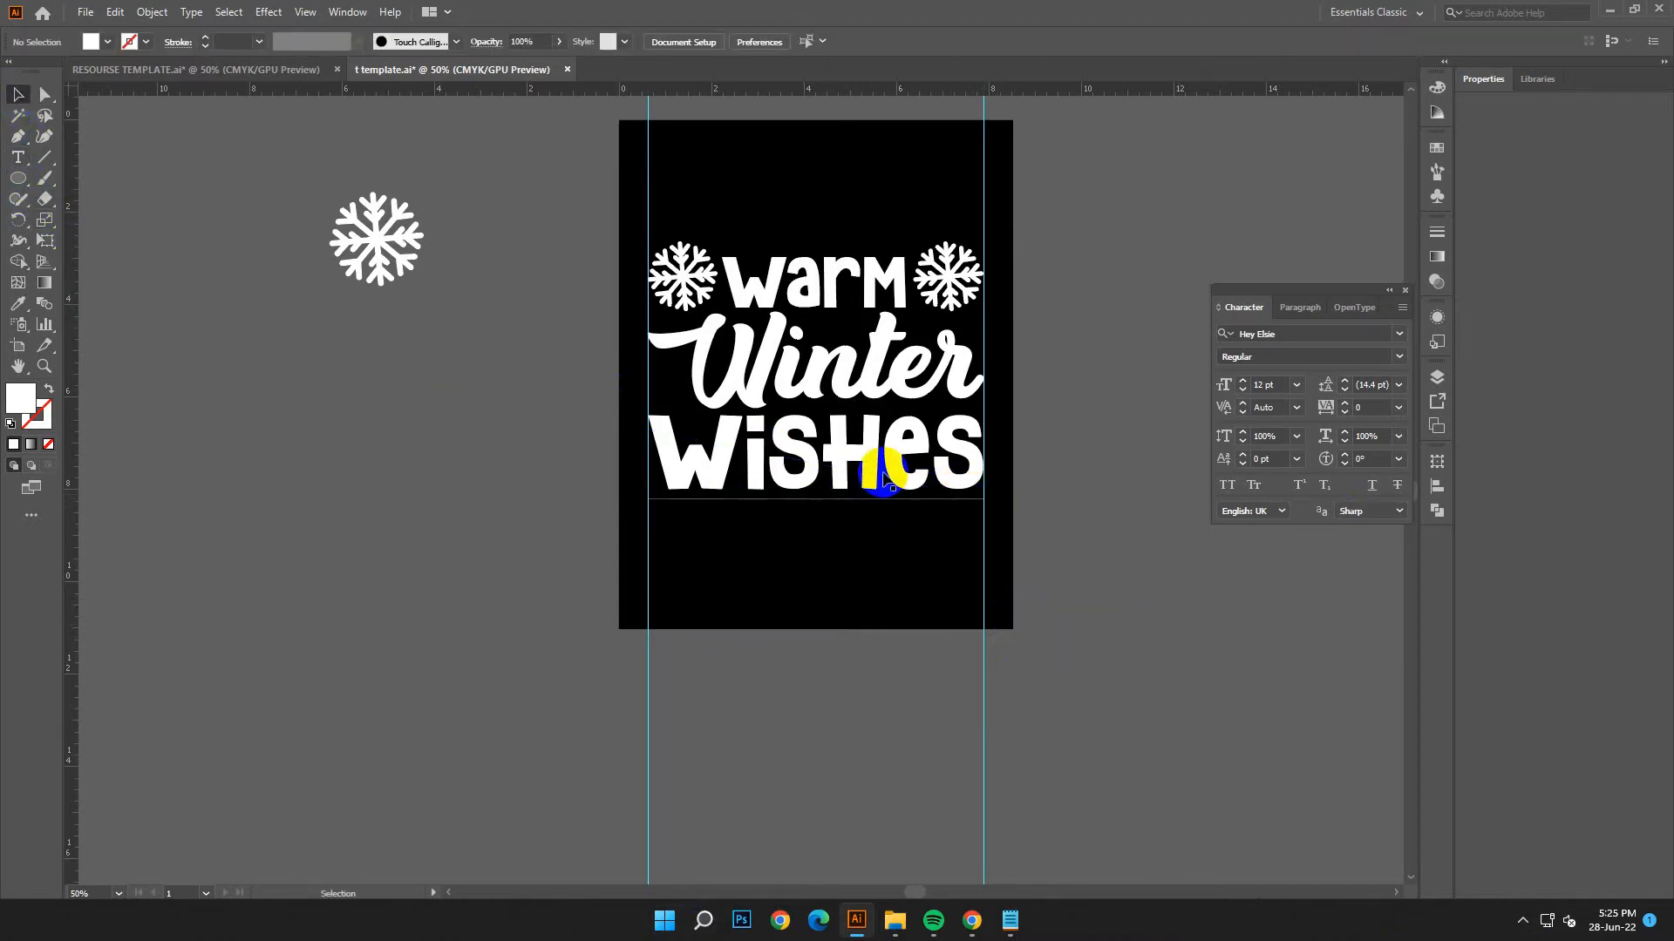
Shrink "WISHES" around its centre to about 127 pt and nudge it up beneath "Winter".
click(870, 463)
drag(818, 403, 818, 419)
key(Up)
key(Up)
key(Up)
key(Up)
key(Up)
key(Up)
key(Up)
key(Up)
key(Up)
key(Up)
key(Up)
key(Up)
key(Up)
key(Up)
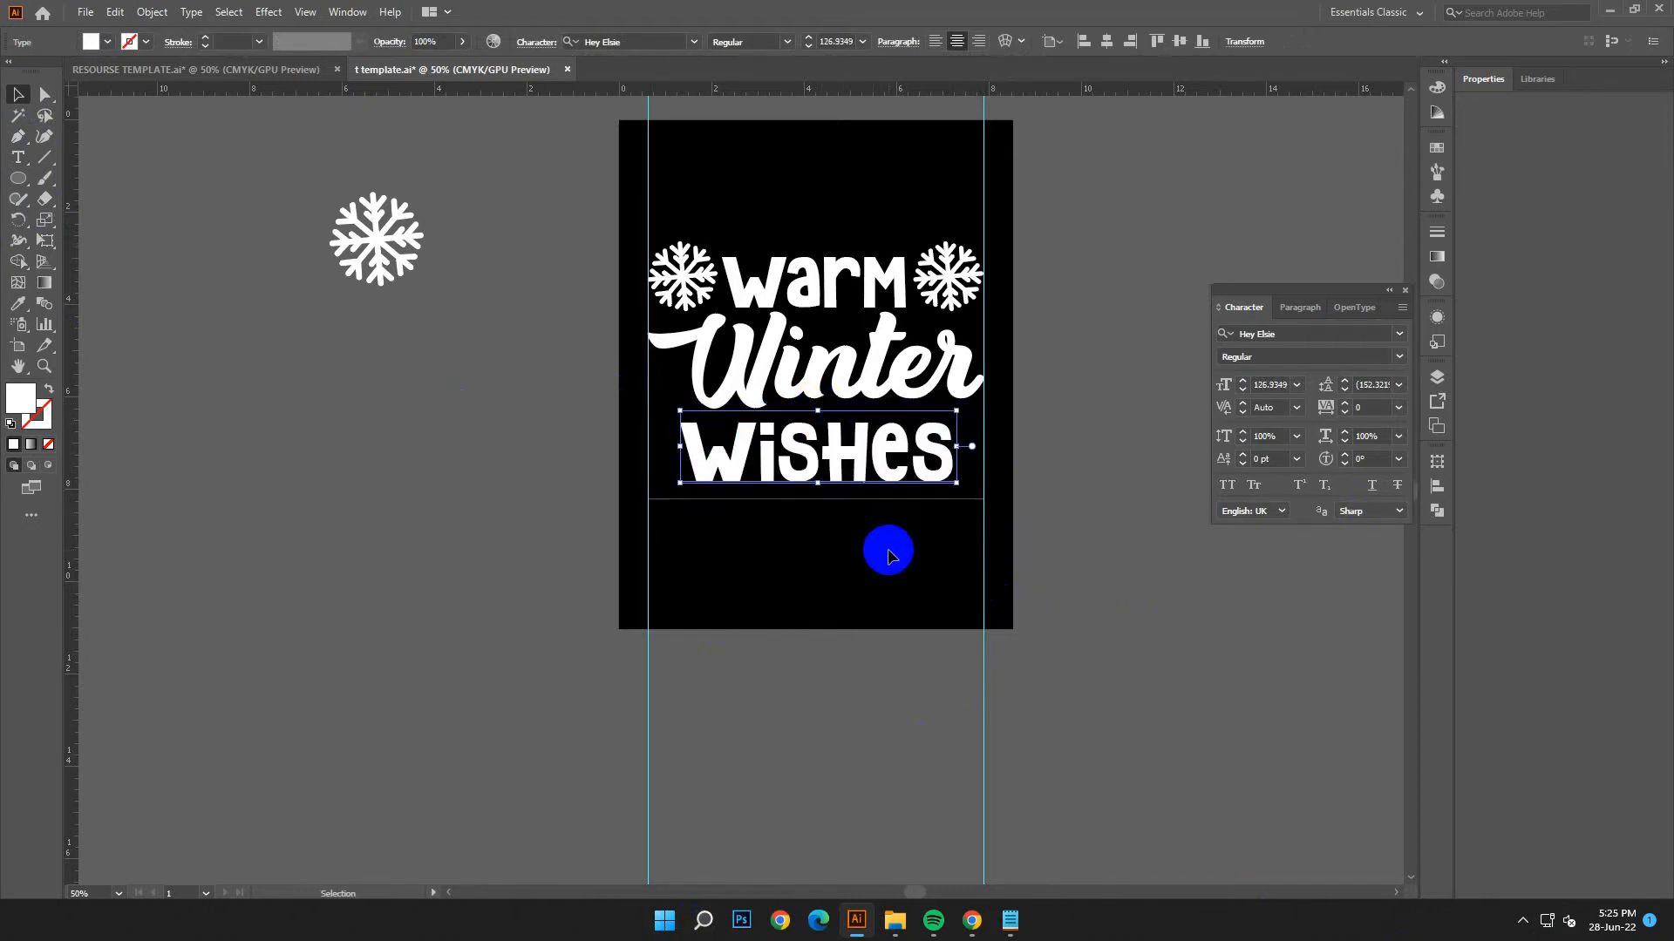
Increase the tracking of "WISHES" to about 150 so the word spans the two vertical guides.
click(1344, 406)
click(1344, 405)
click(1344, 406)
click(1344, 405)
click(1344, 405)
click(1345, 406)
click(1344, 406)
click(1344, 405)
click(1345, 406)
click(1345, 405)
click(1344, 405)
click(1344, 406)
click(1344, 405)
click(1344, 406)
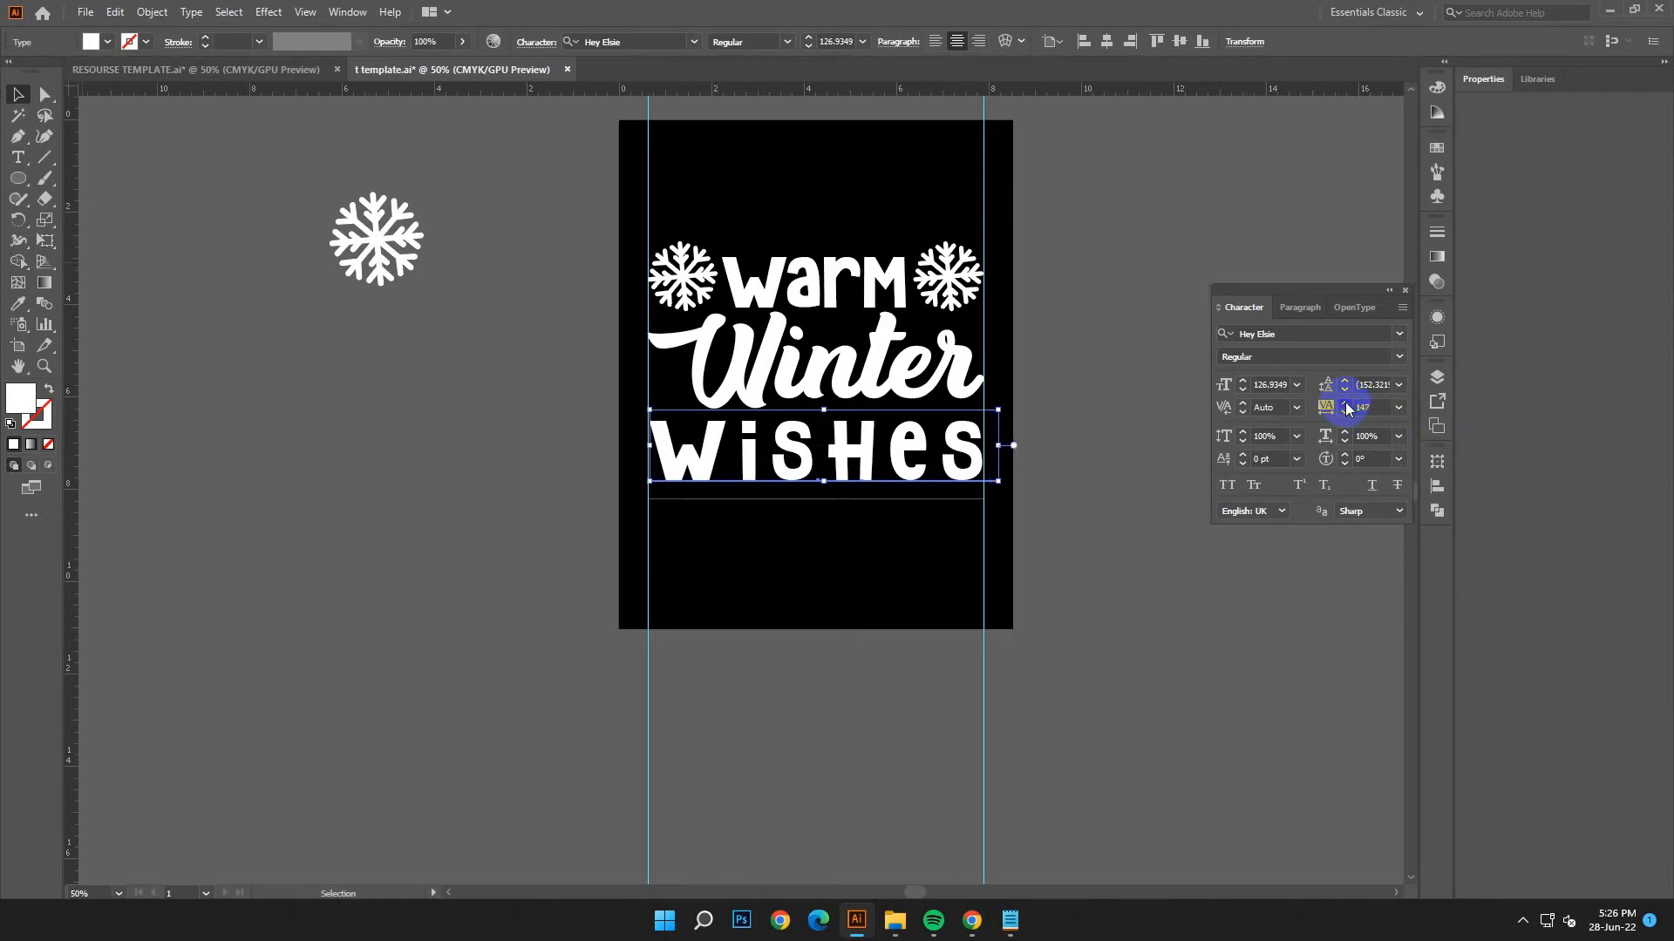
click(1139, 441)
Give the straight path below "WISHES" a white 6 pt stroke with no fill.
click(766, 500)
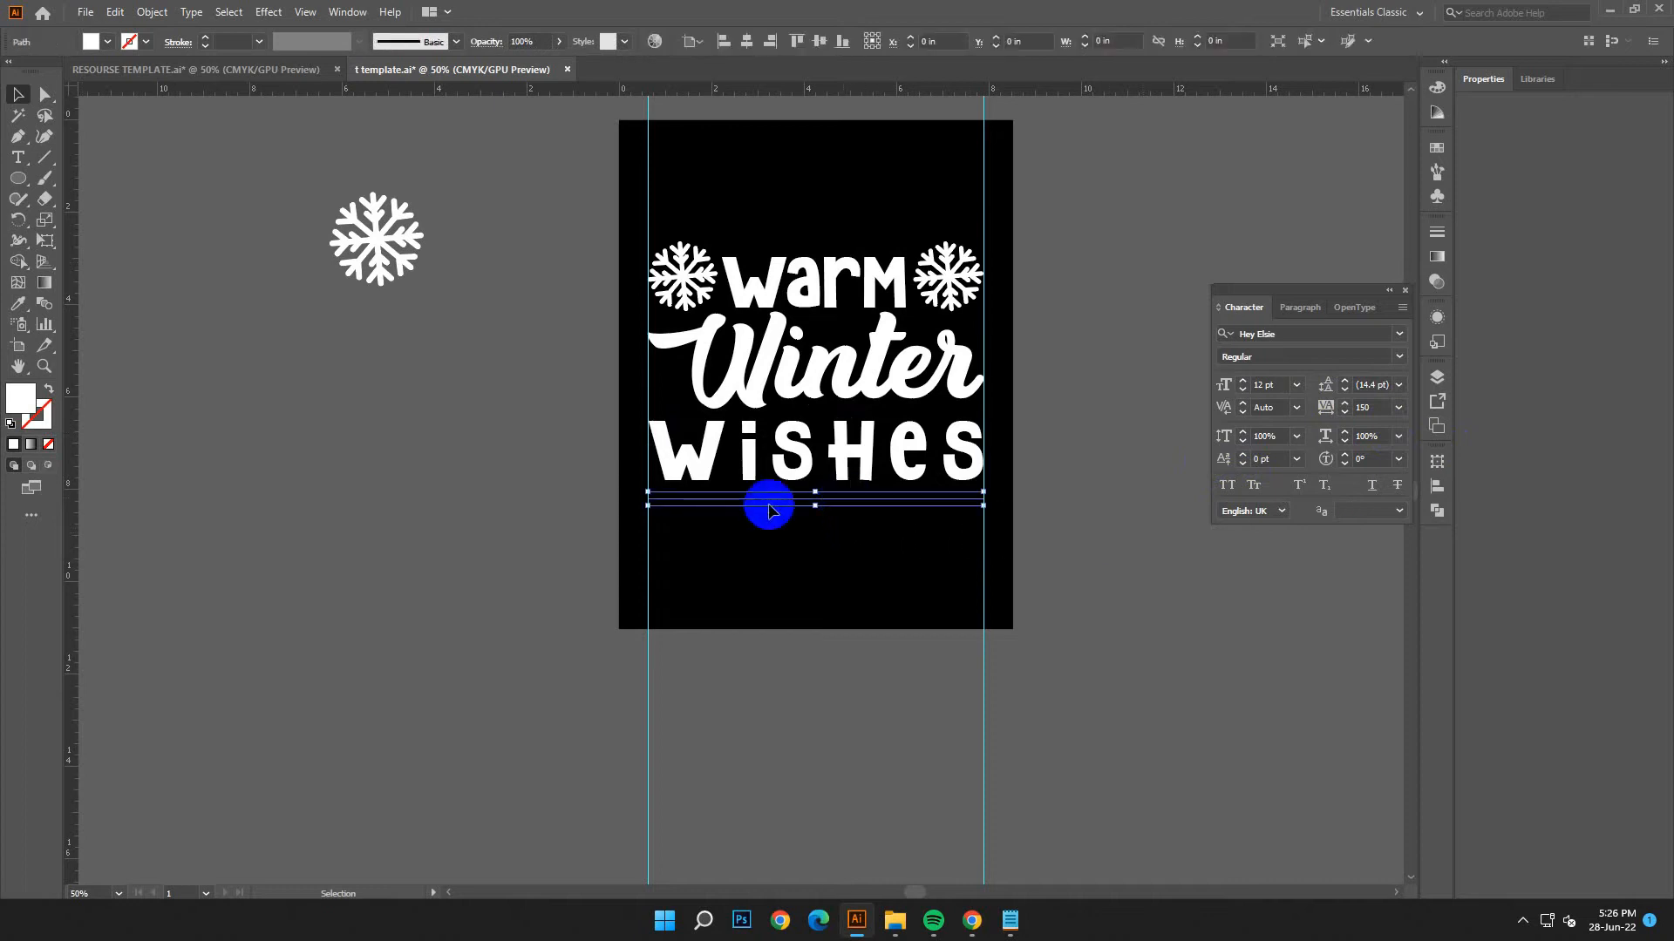
click(202, 39)
click(202, 39)
click(203, 39)
click(269, 12)
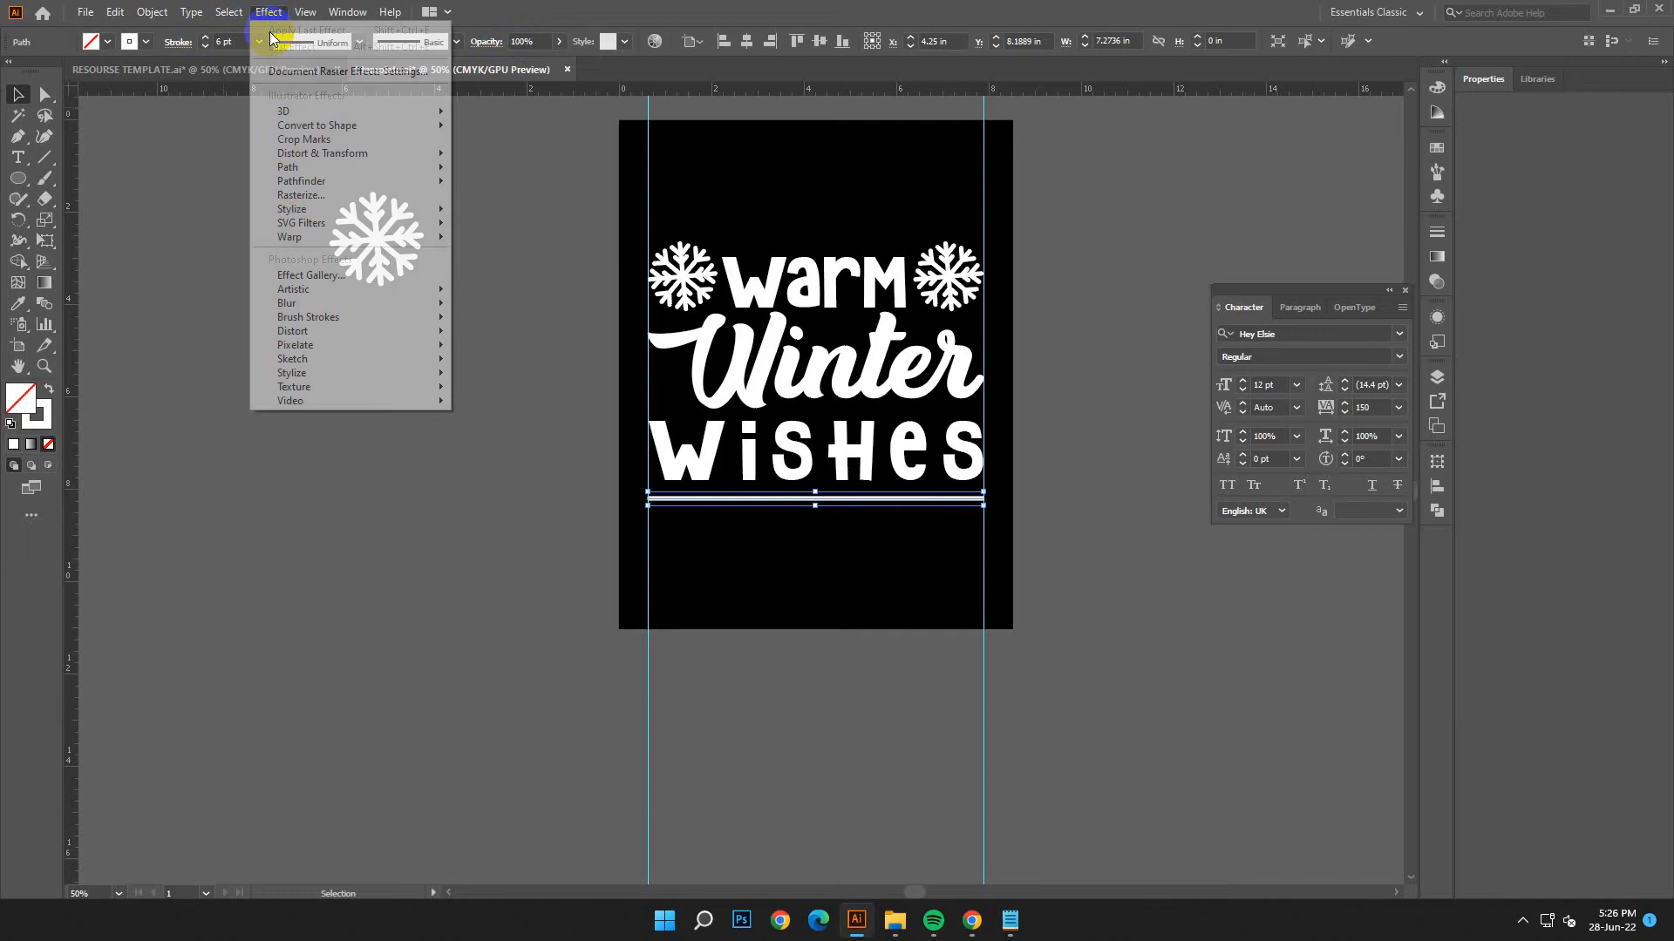
mouse_move(305, 153)
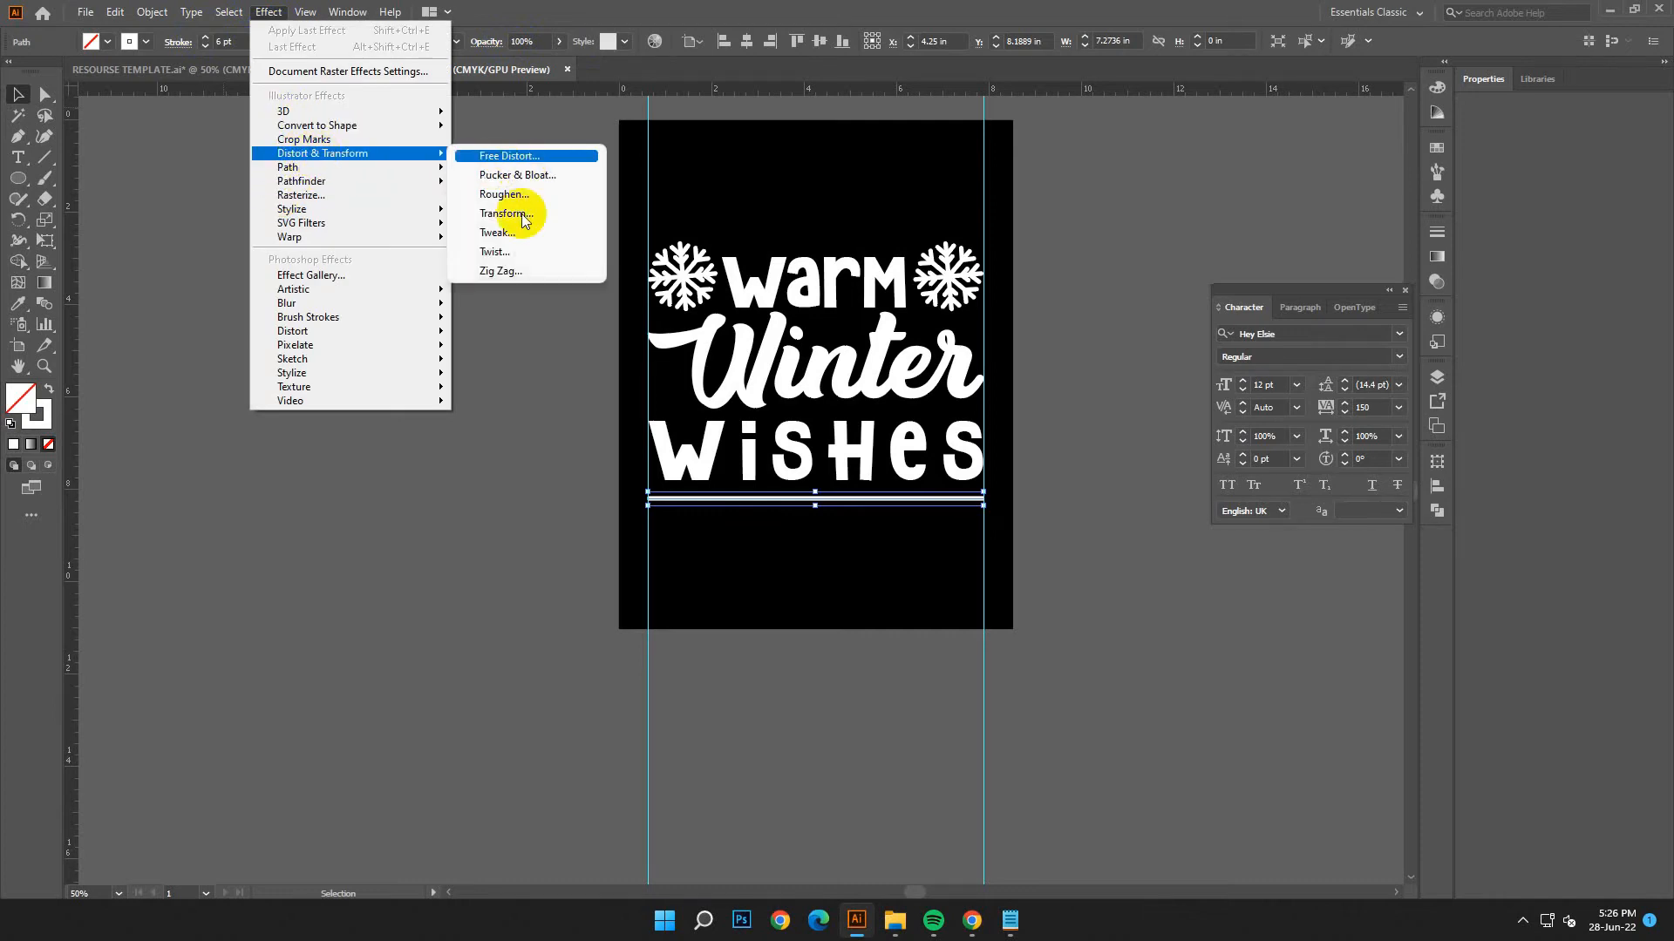
click(514, 272)
click(1356, 436)
click(1499, 485)
Change the ruler units from inches to pixels.
right_click(945, 87)
click(988, 197)
click(152, 12)
Apply a Zig Zag effect to the line with 9 px absolute size, smooth points and more ridges per segment.
mouse_move(281, 12)
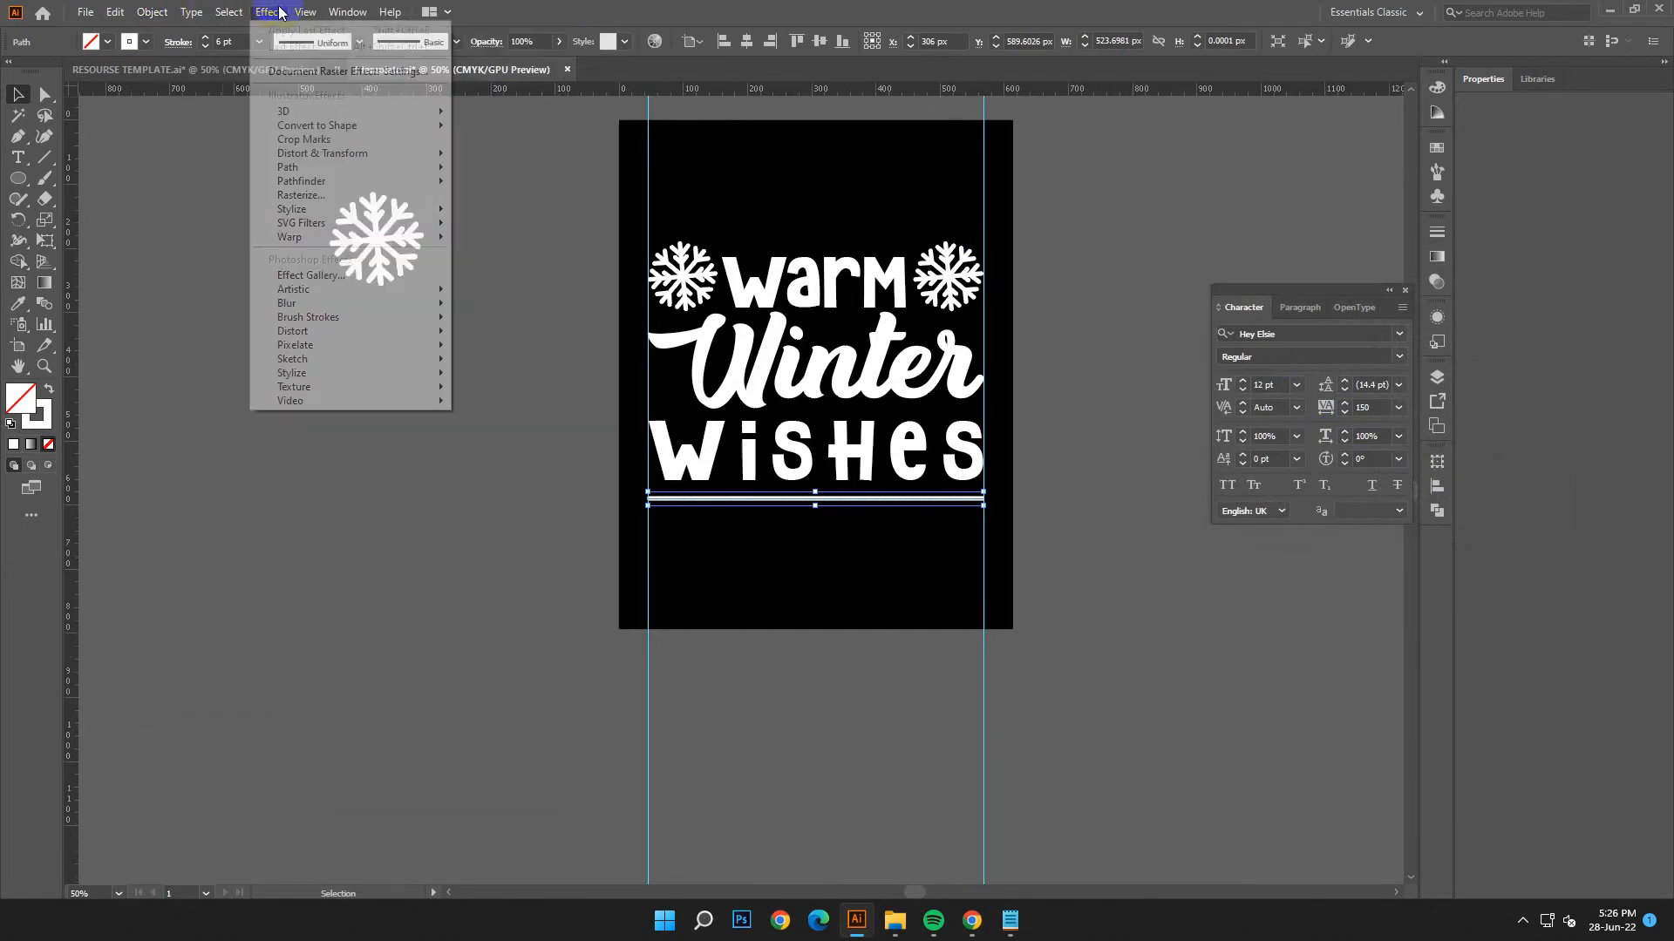
mouse_move(322, 154)
click(580, 271)
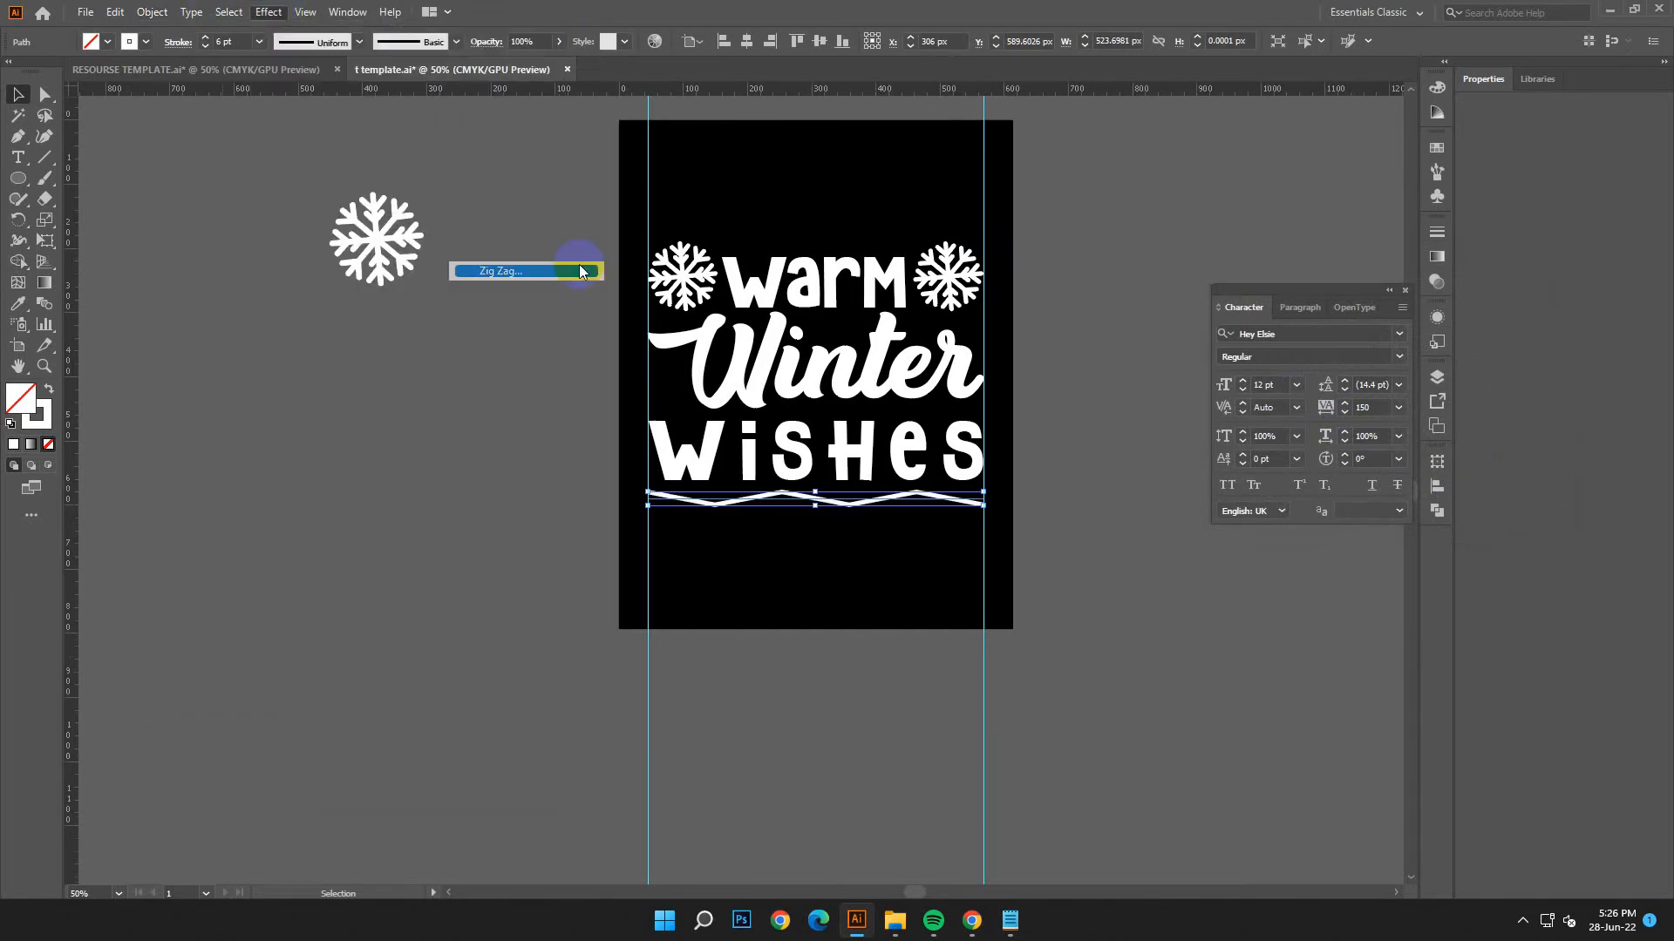
key(Down)
key(Down)
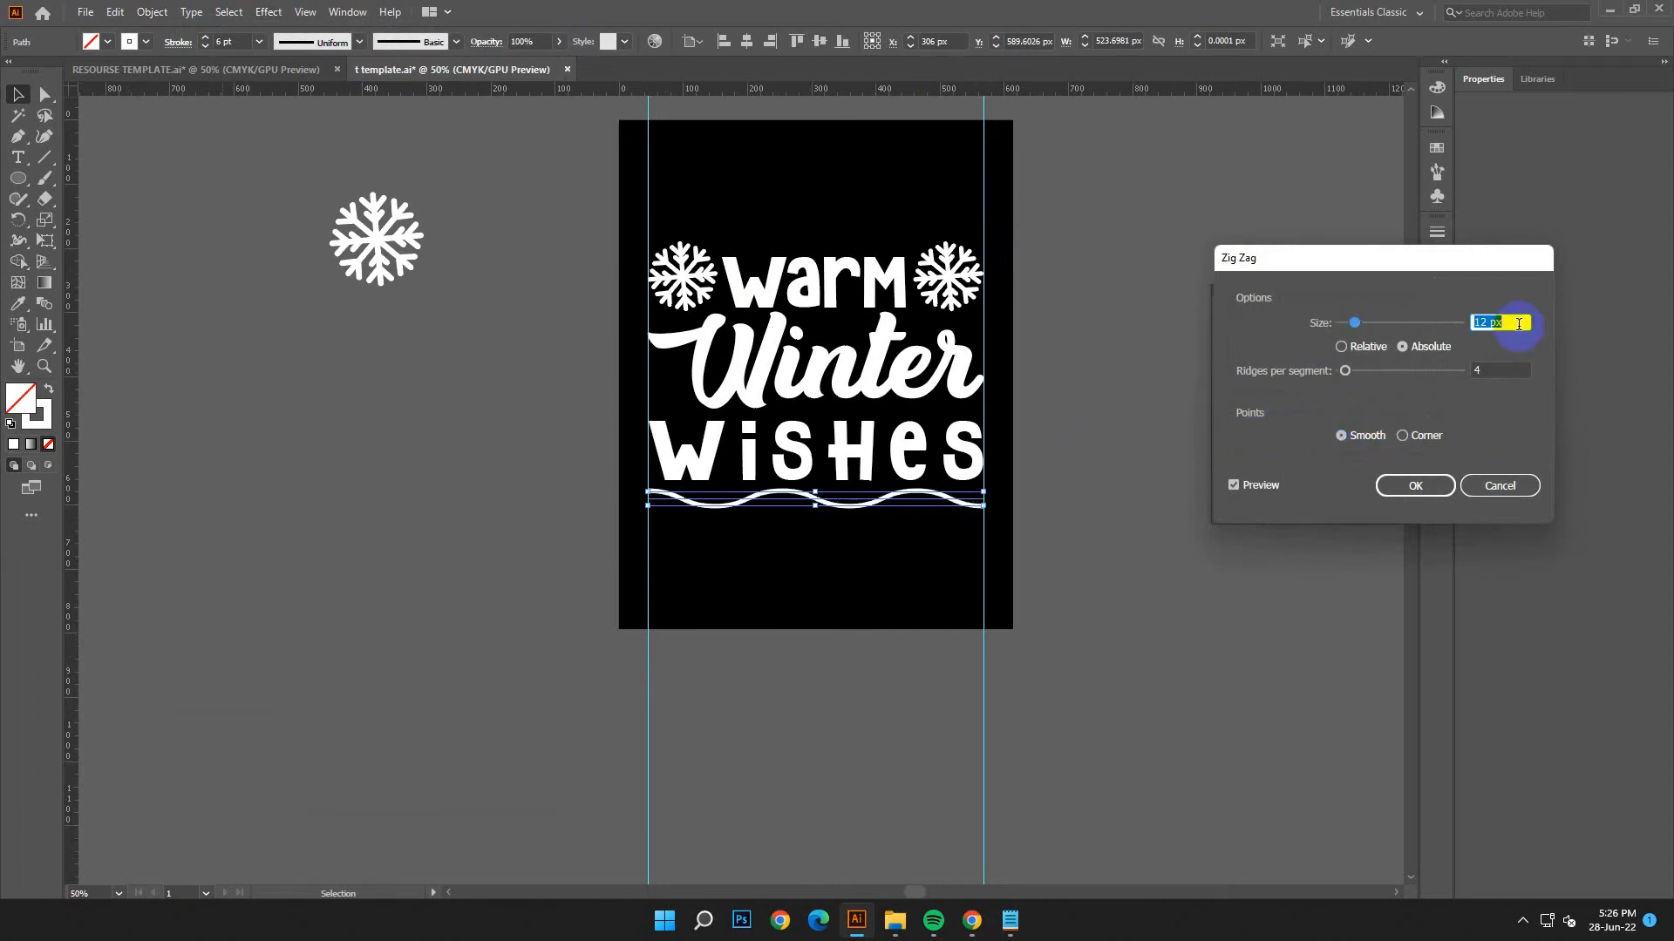
key(Down)
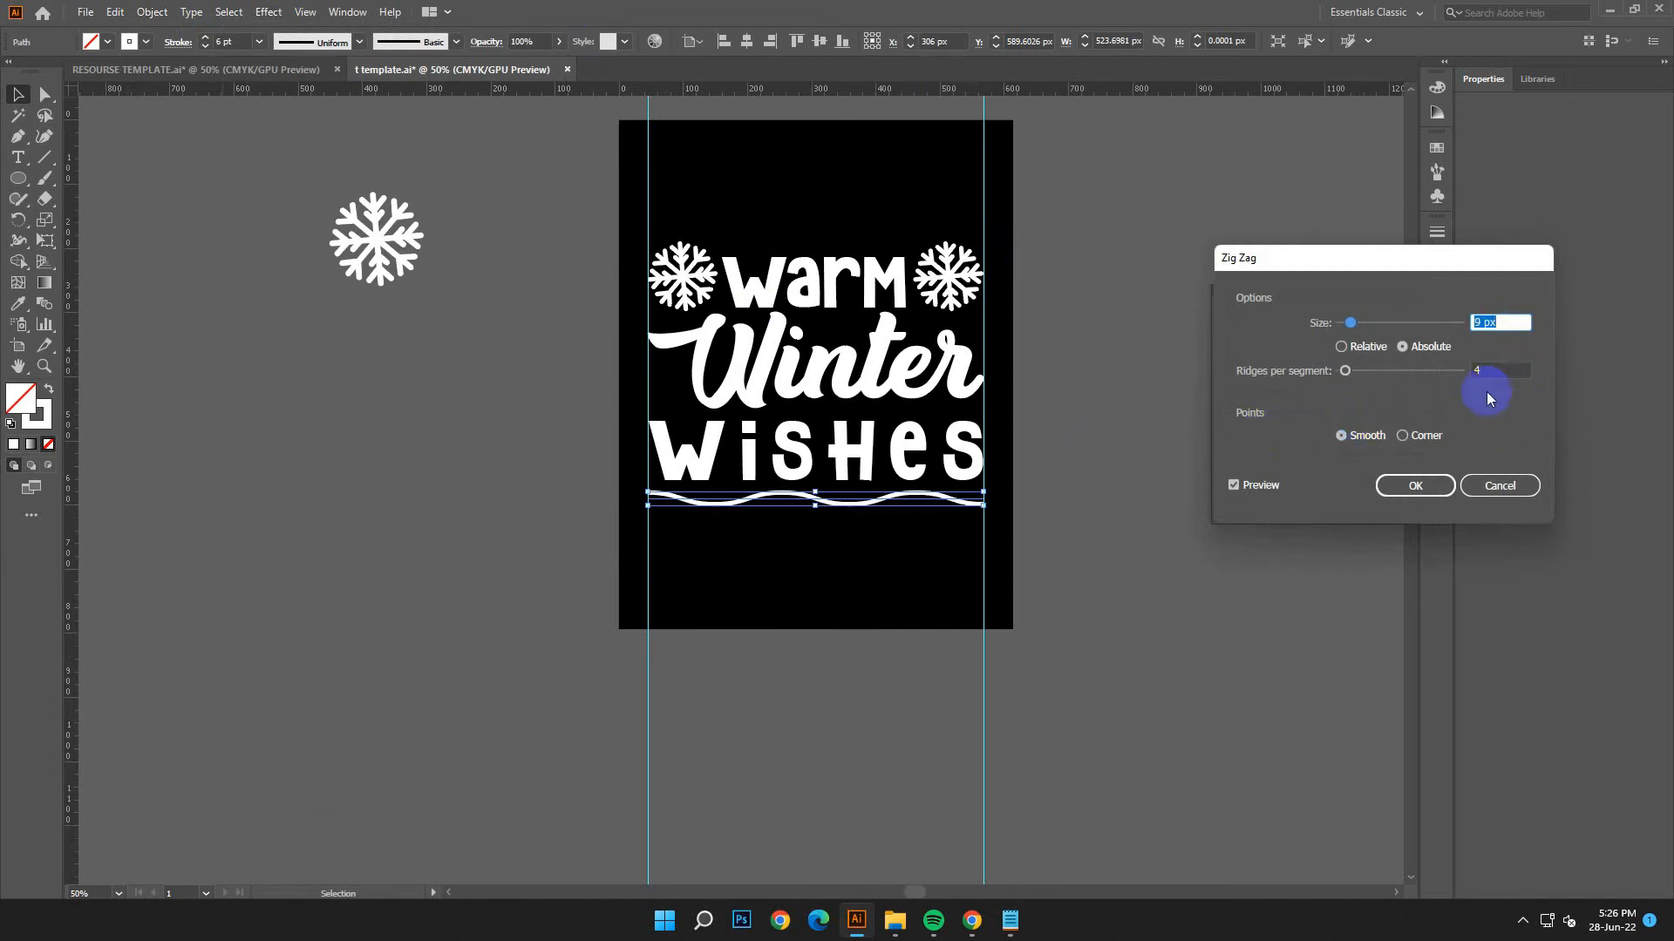
key(Up)
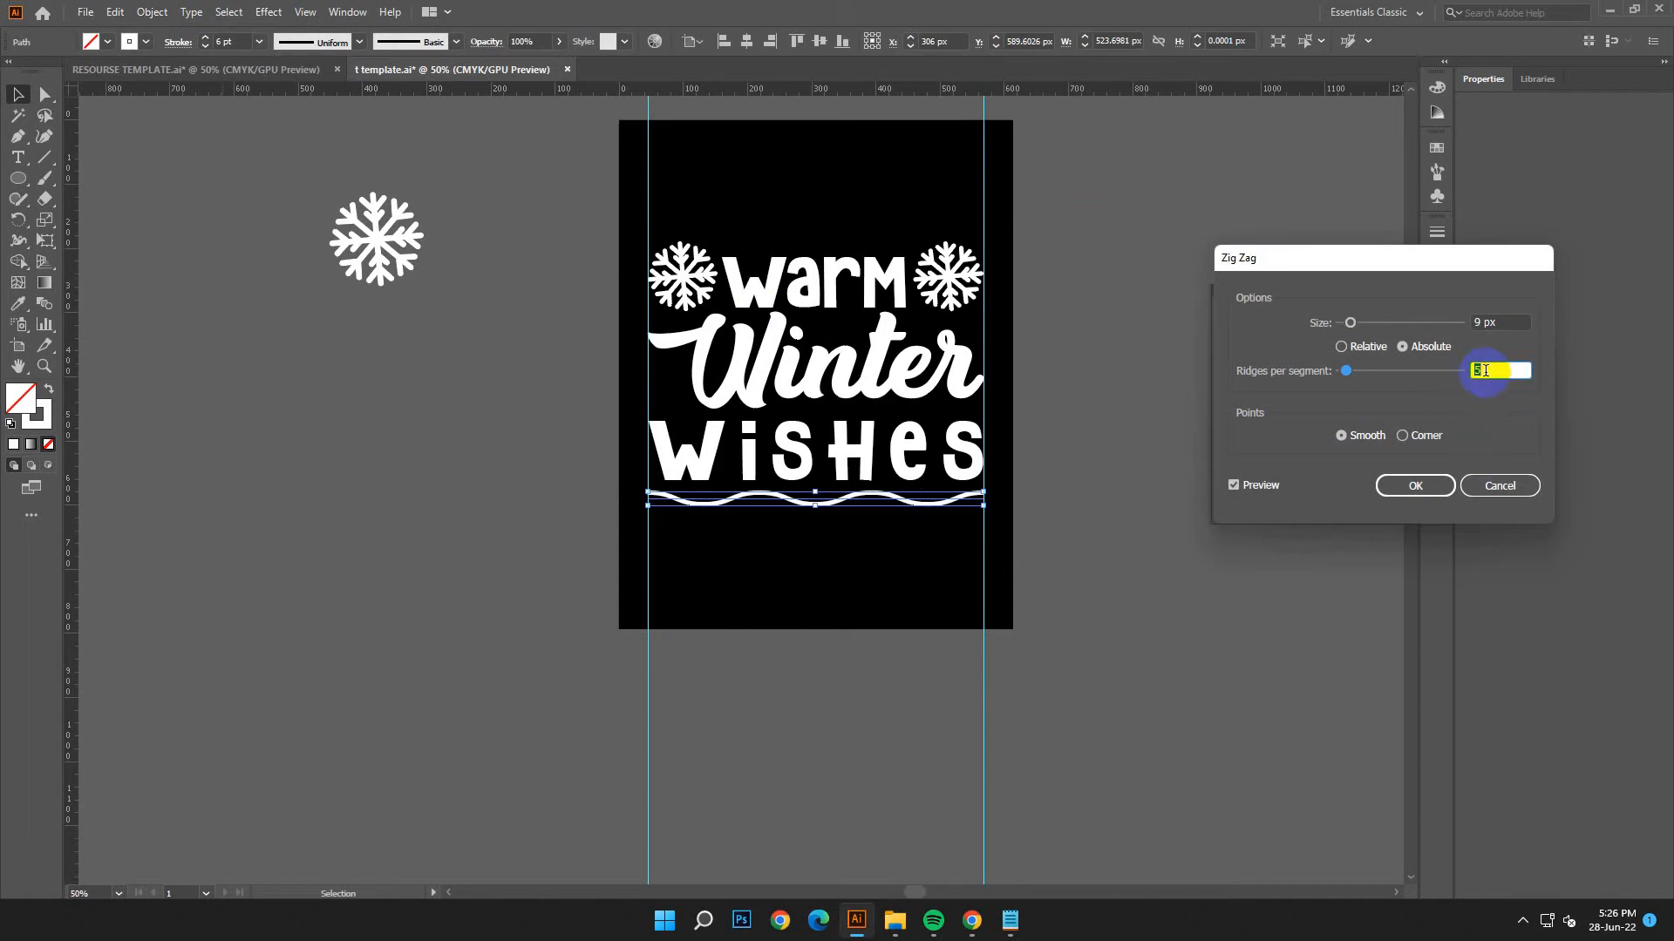
click(1415, 486)
Nudge the wavy line up 8 px, closer to "WISHES".
key(Up)
key(Up)
key(Up)
key(Up)
key(Up)
key(Up)
key(Up)
key(Up)
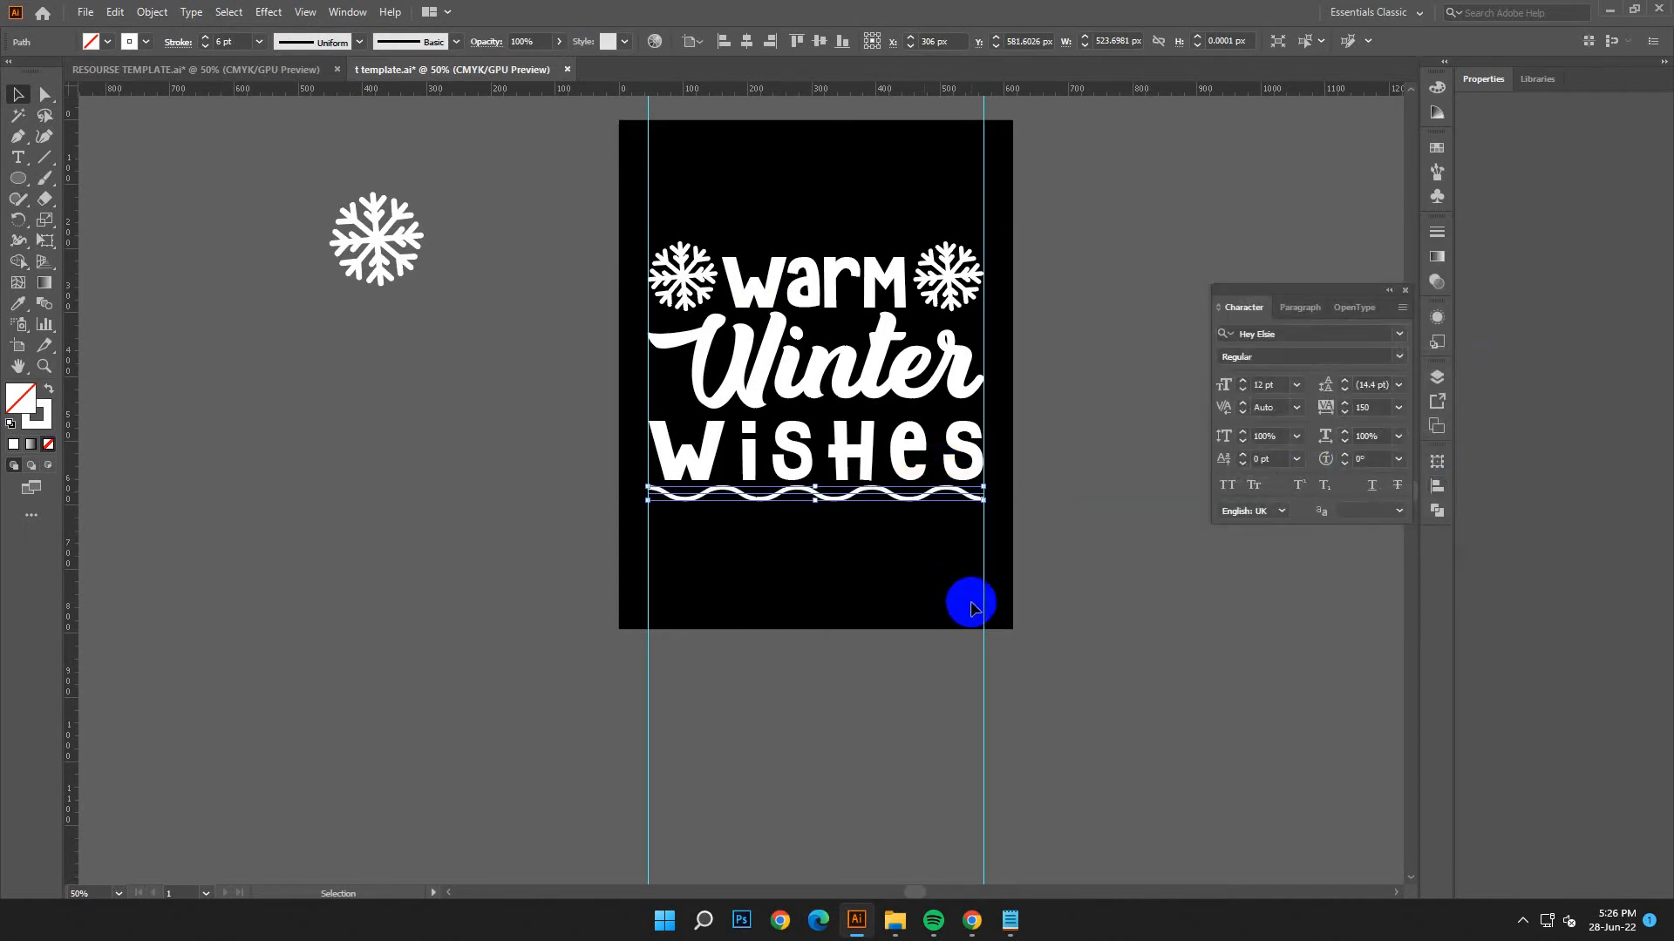
click(972, 602)
Duplicate the wavy line just below itself and shorten the copy around its centre to about 356 px.
drag(882, 490, 876, 522)
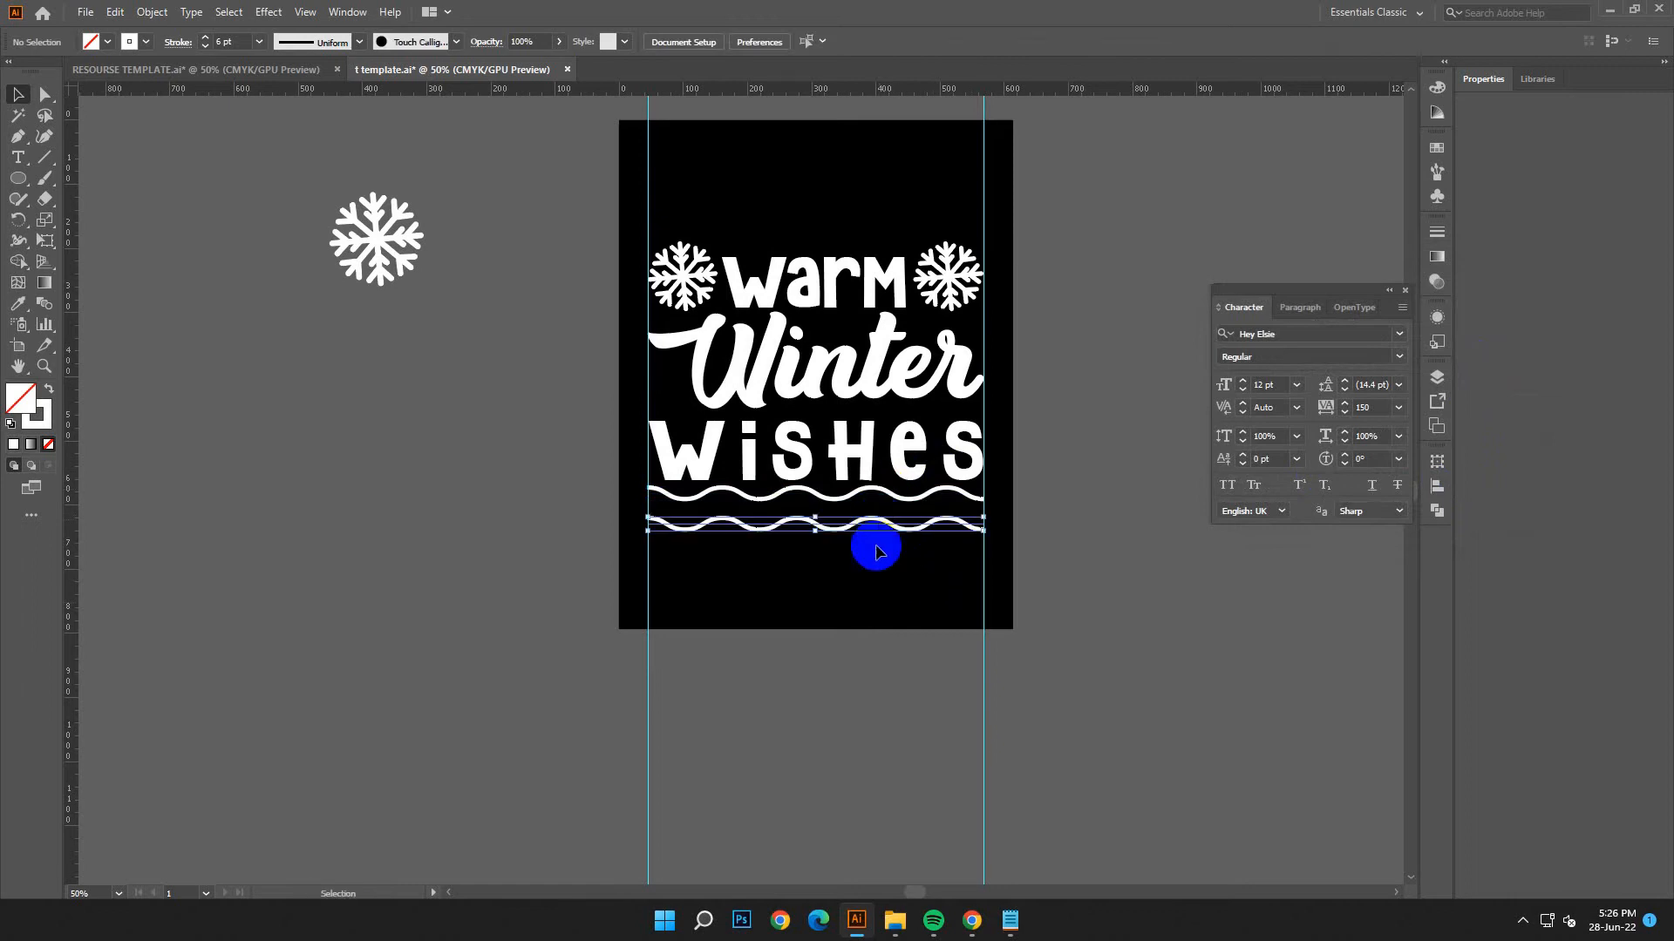
shift+click(816, 523)
drag(820, 527, 819, 527)
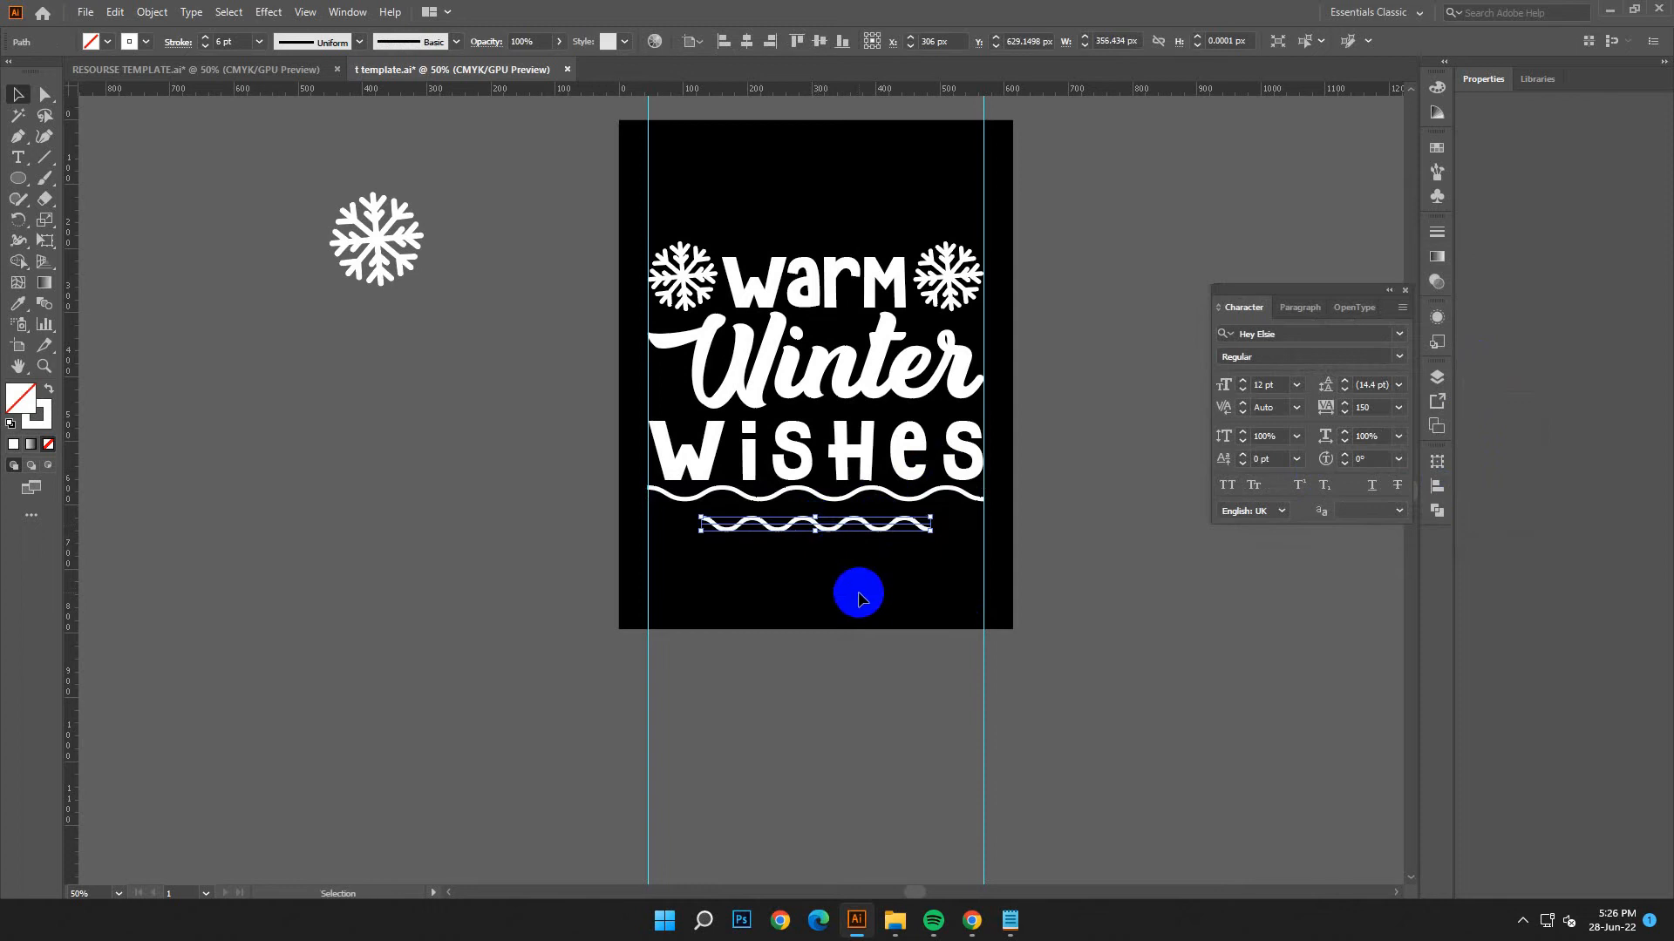
Nudge the shortened wavy line up about 14 px toward the first wave.
key(Up)
key(Up)
key(Up)
key(Up)
key(Up)
key(Up)
key(Up)
key(Up)
key(Up)
key(Up)
key(Up)
key(Up)
key(Up)
key(Up)
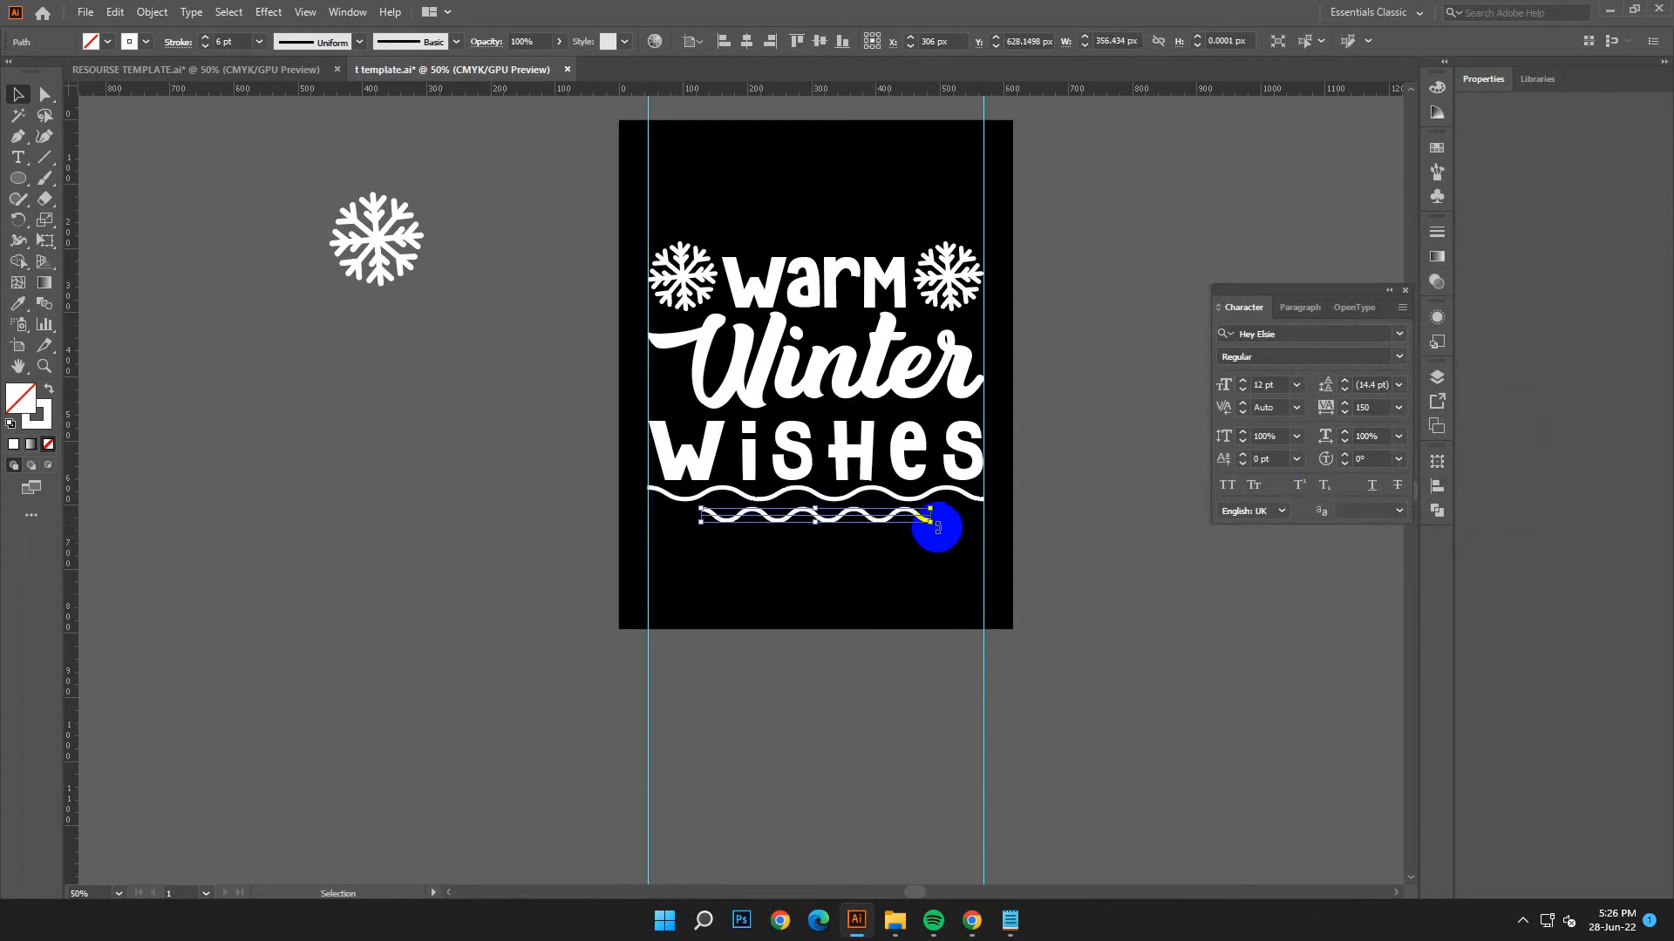
Extend the second wavy line at both ends to about 484 px wide and centre it horizontally on the artboard.
drag(960, 518, 968, 520)
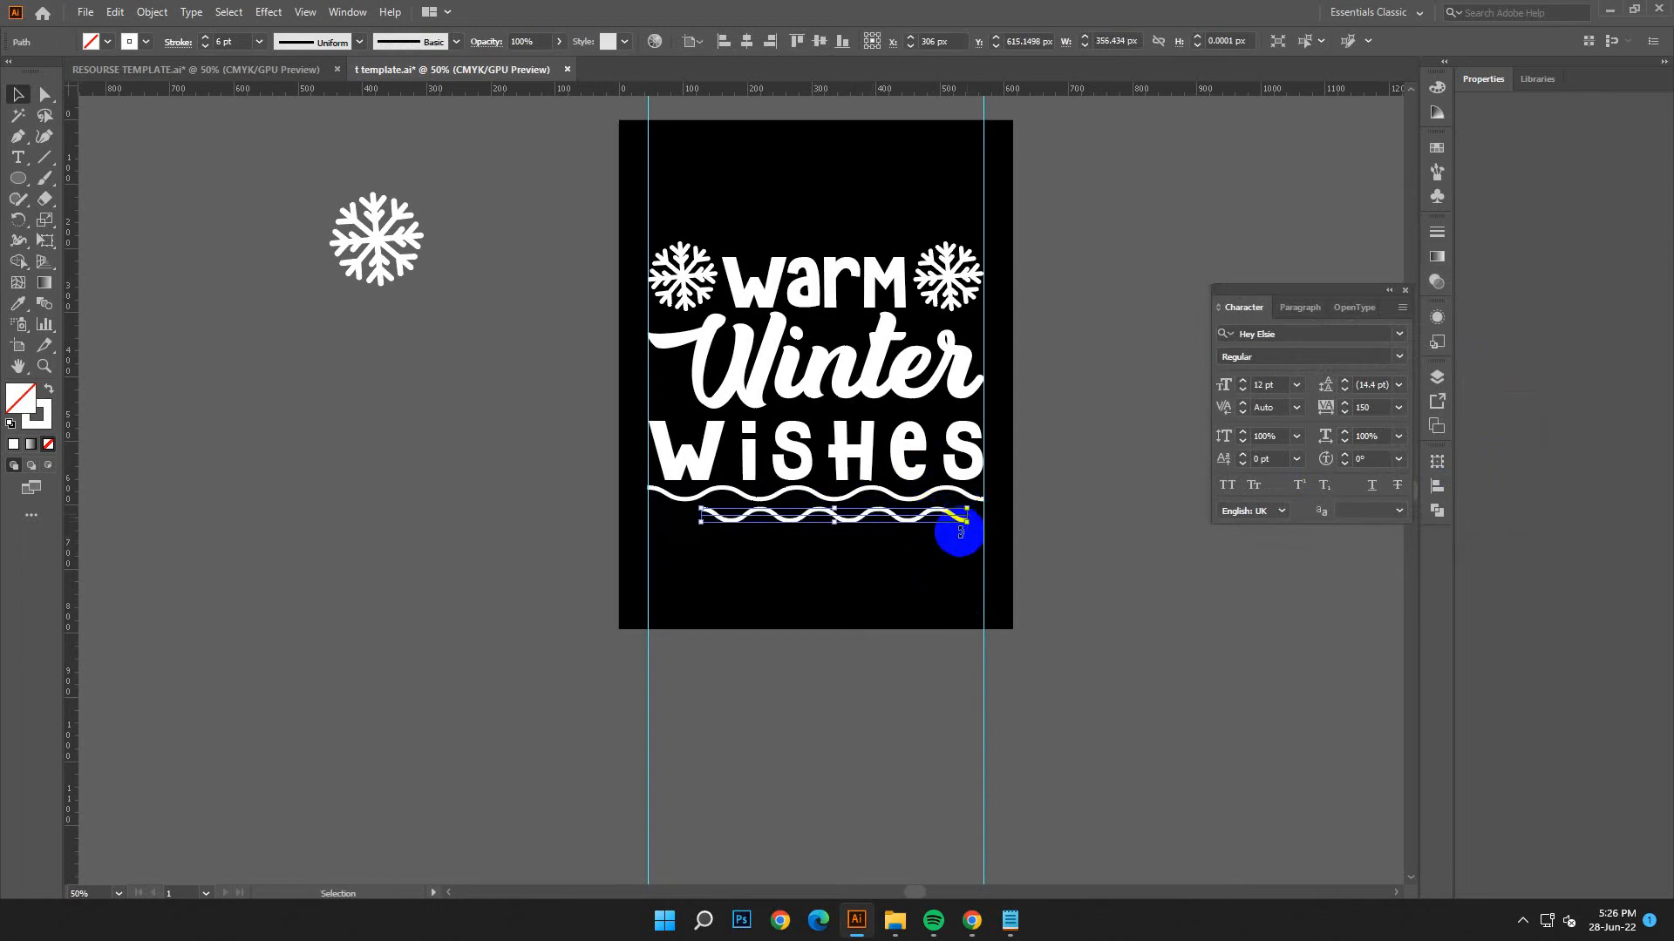
mouse_move(700, 516)
mouse_down()
mouse_move(624, 518)
mouse_move(661, 515)
mouse_up()
click(931, 575)
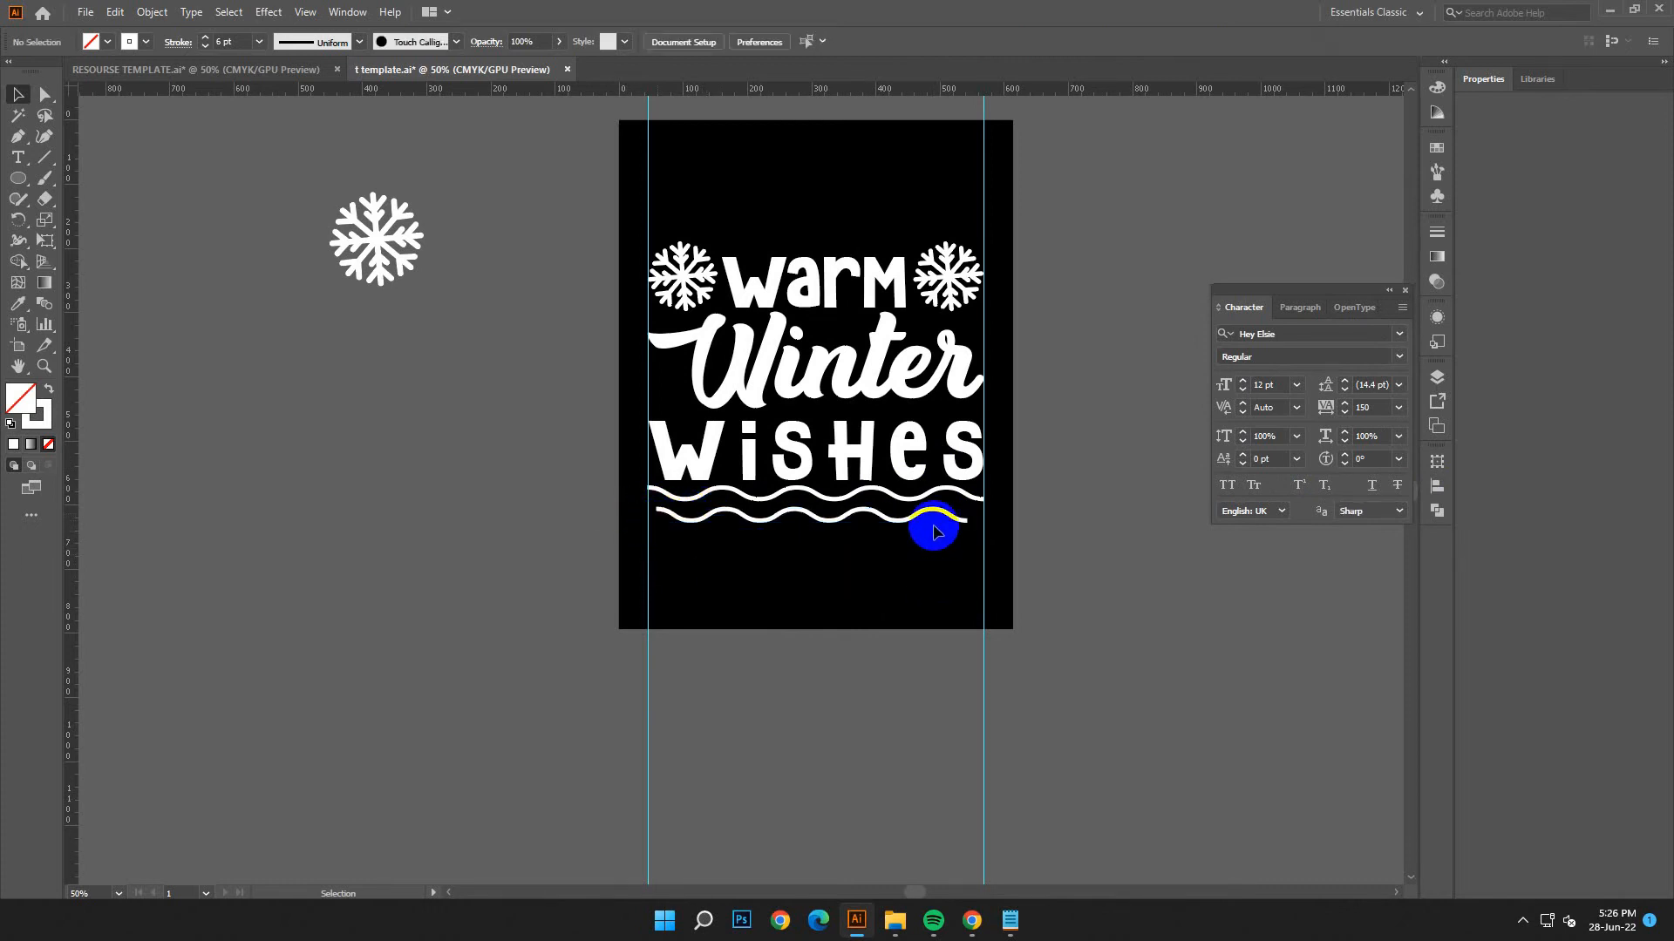
click(913, 524)
click(742, 44)
click(856, 634)
click(852, 547)
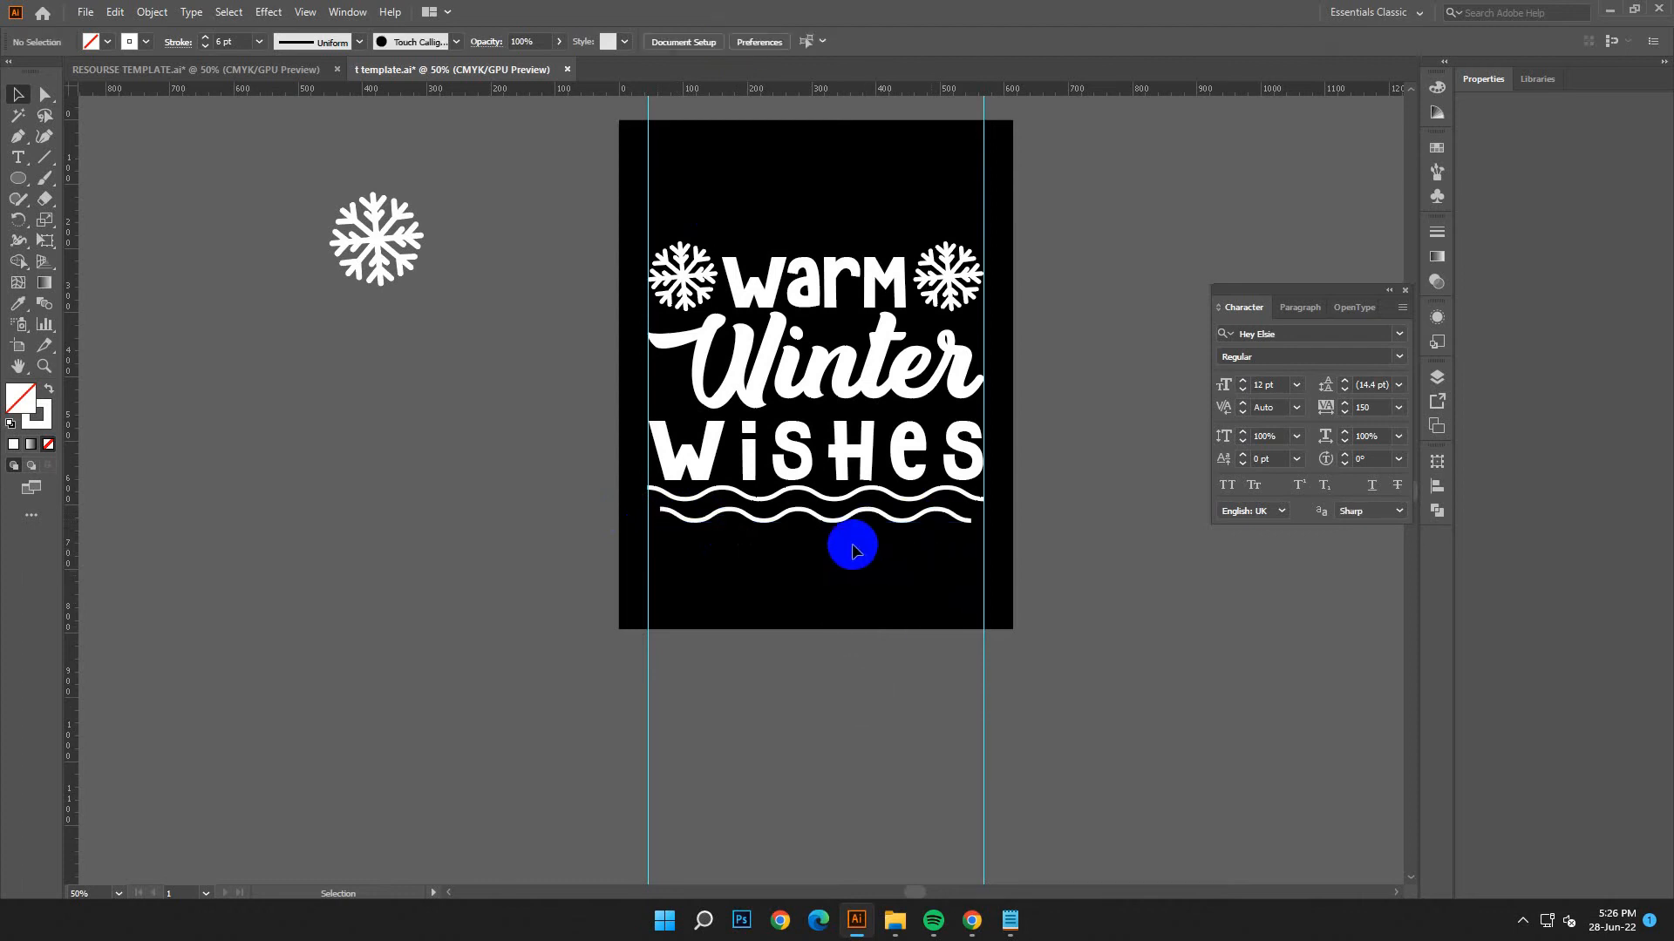
Duplicate the second wavy line below it, shorten the copy to about 456 px and centre it horizontally on the artboard.
drag(830, 523, 829, 547)
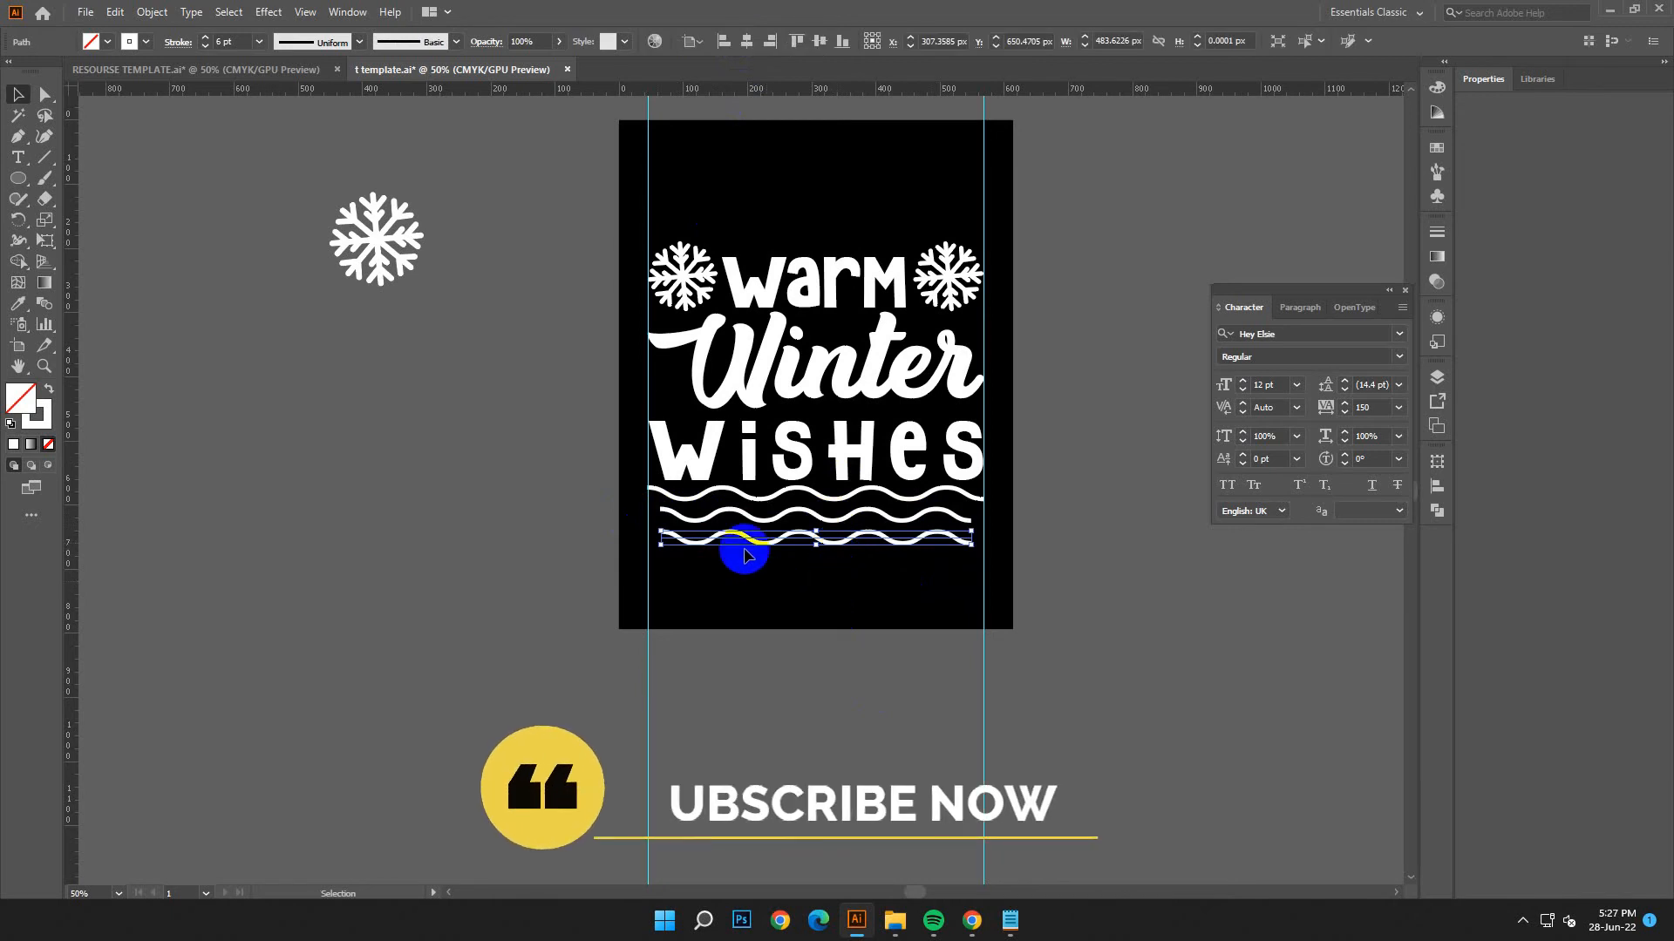
drag(662, 541, 692, 542)
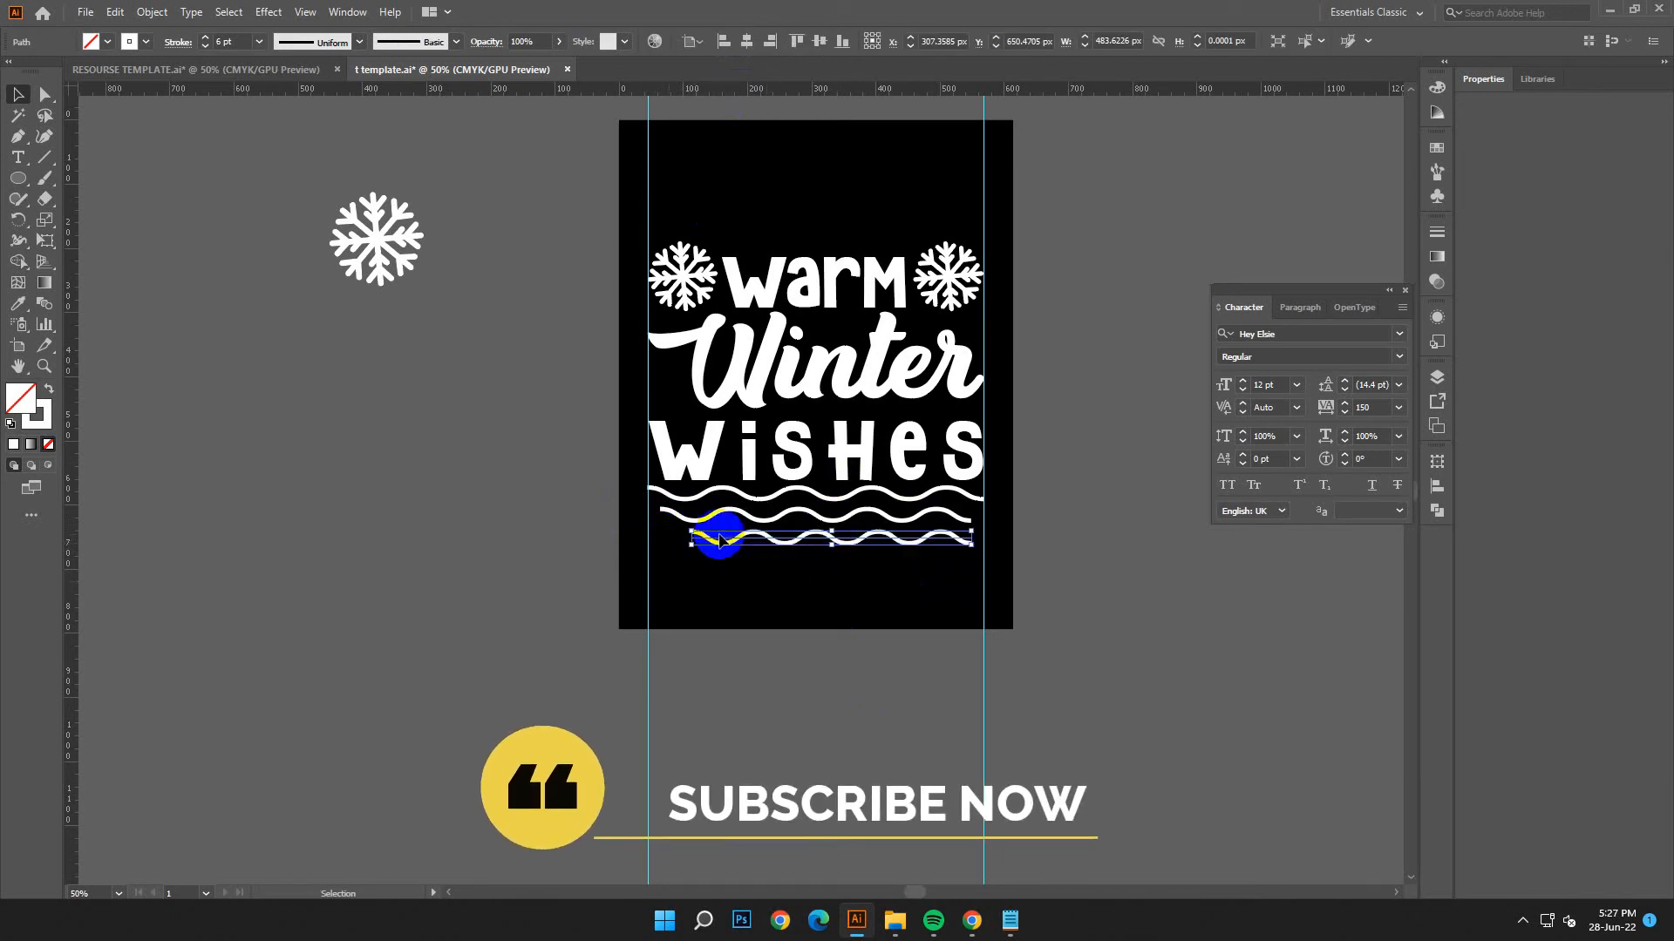
drag(974, 538, 944, 538)
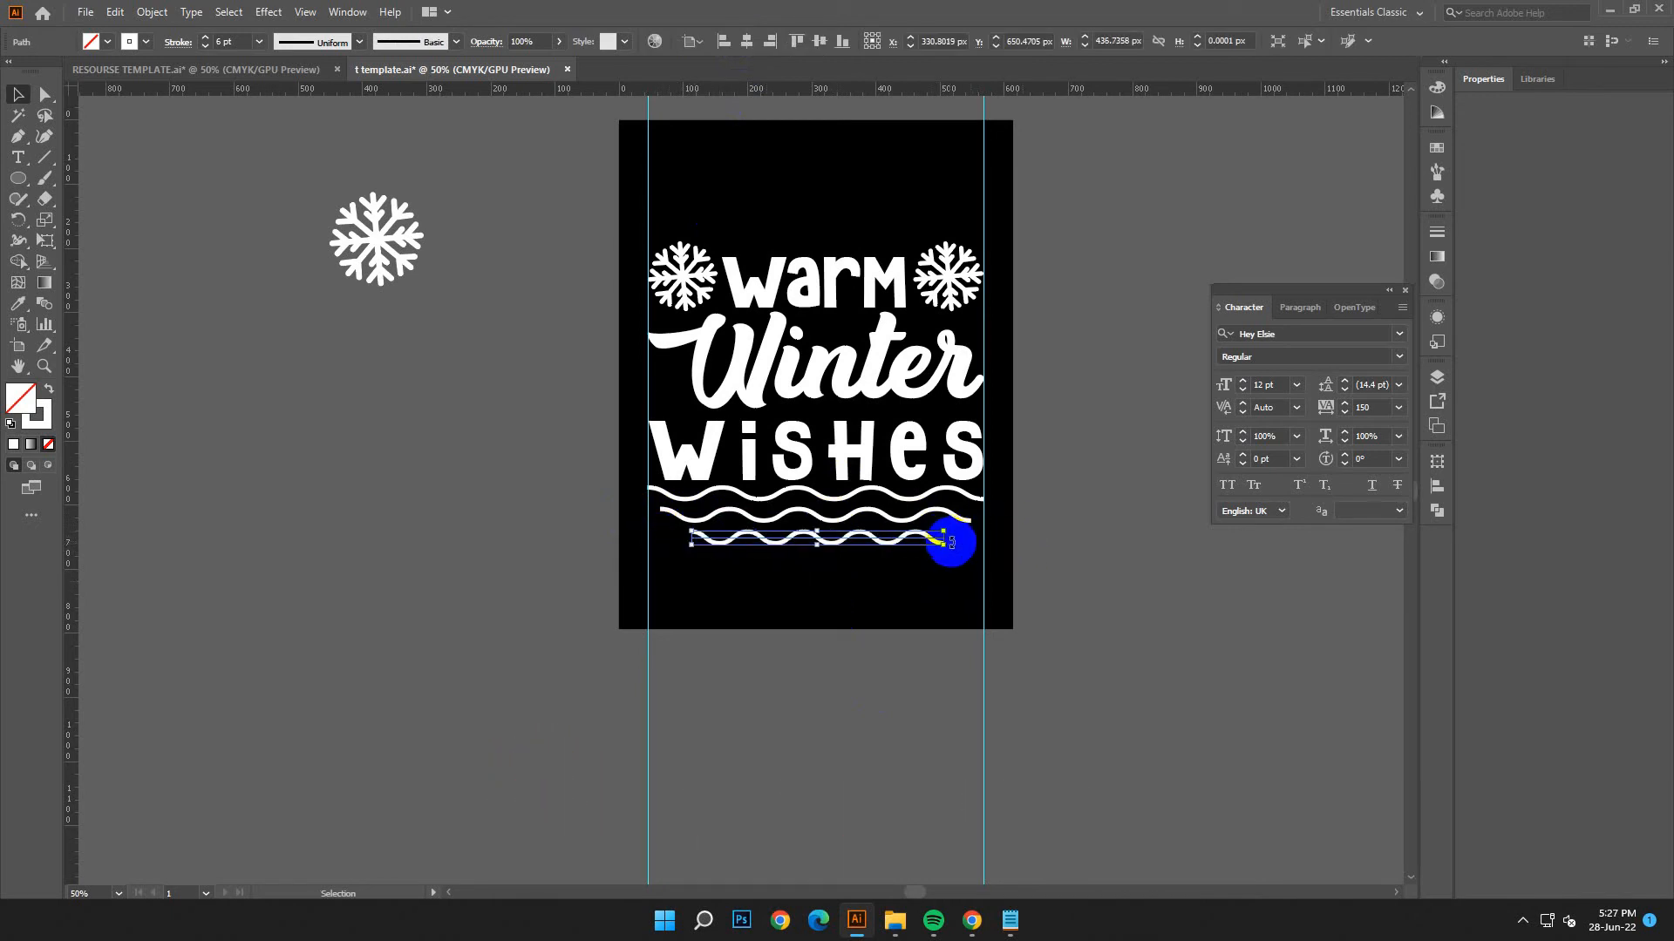
click(747, 42)
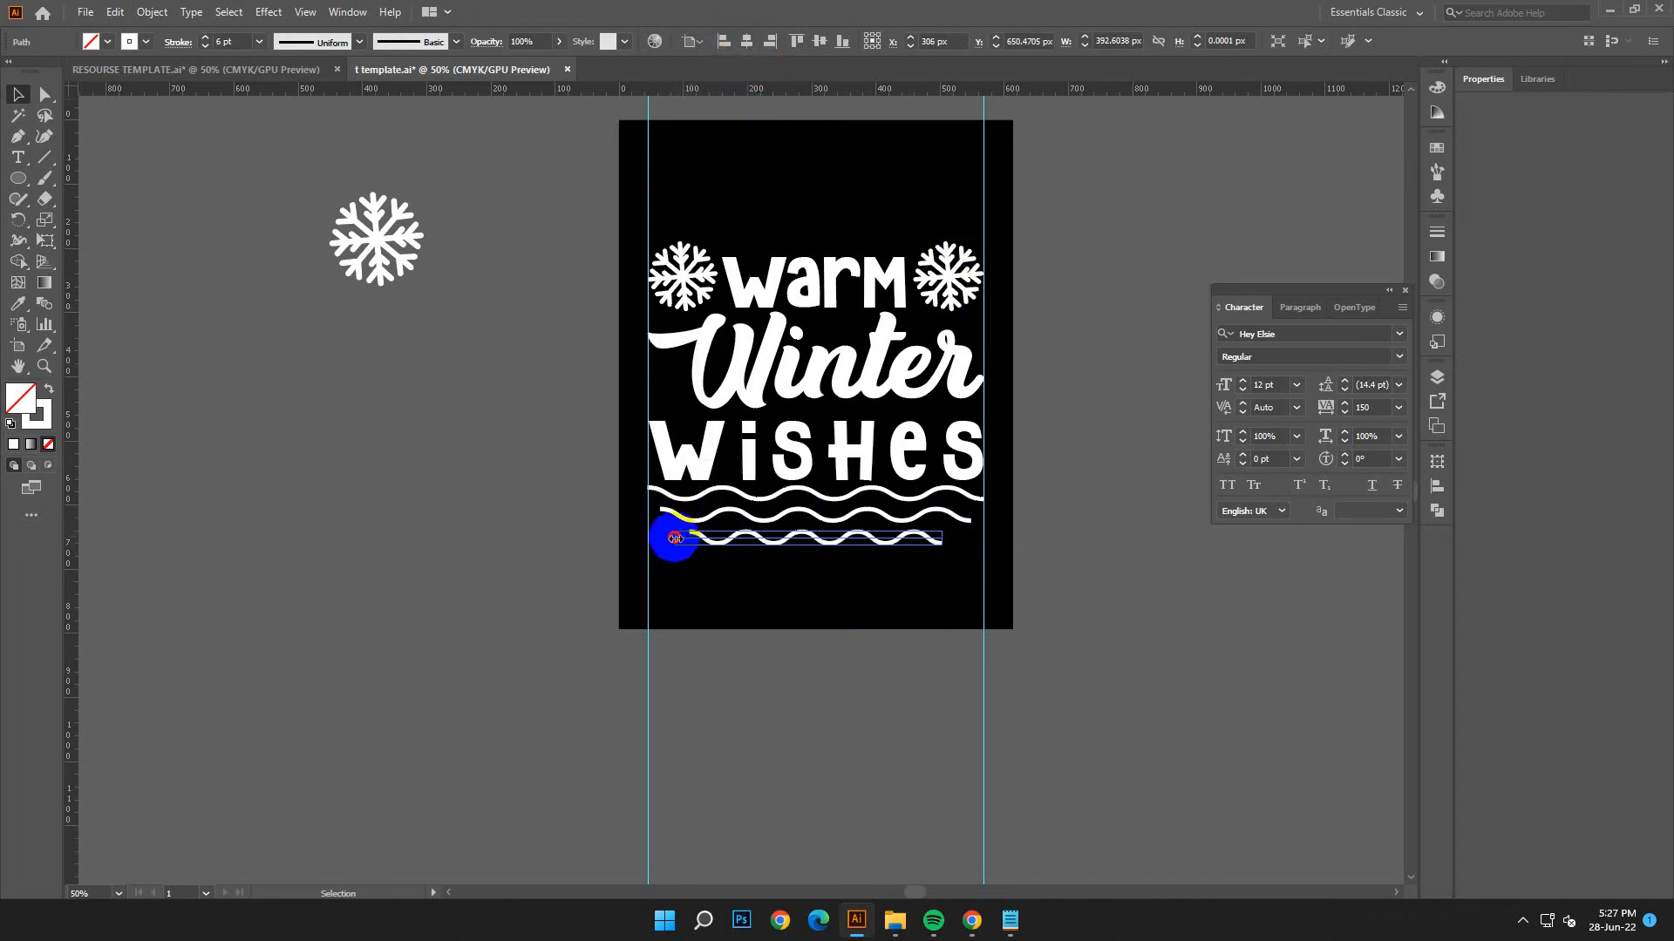
drag(675, 538, 673, 538)
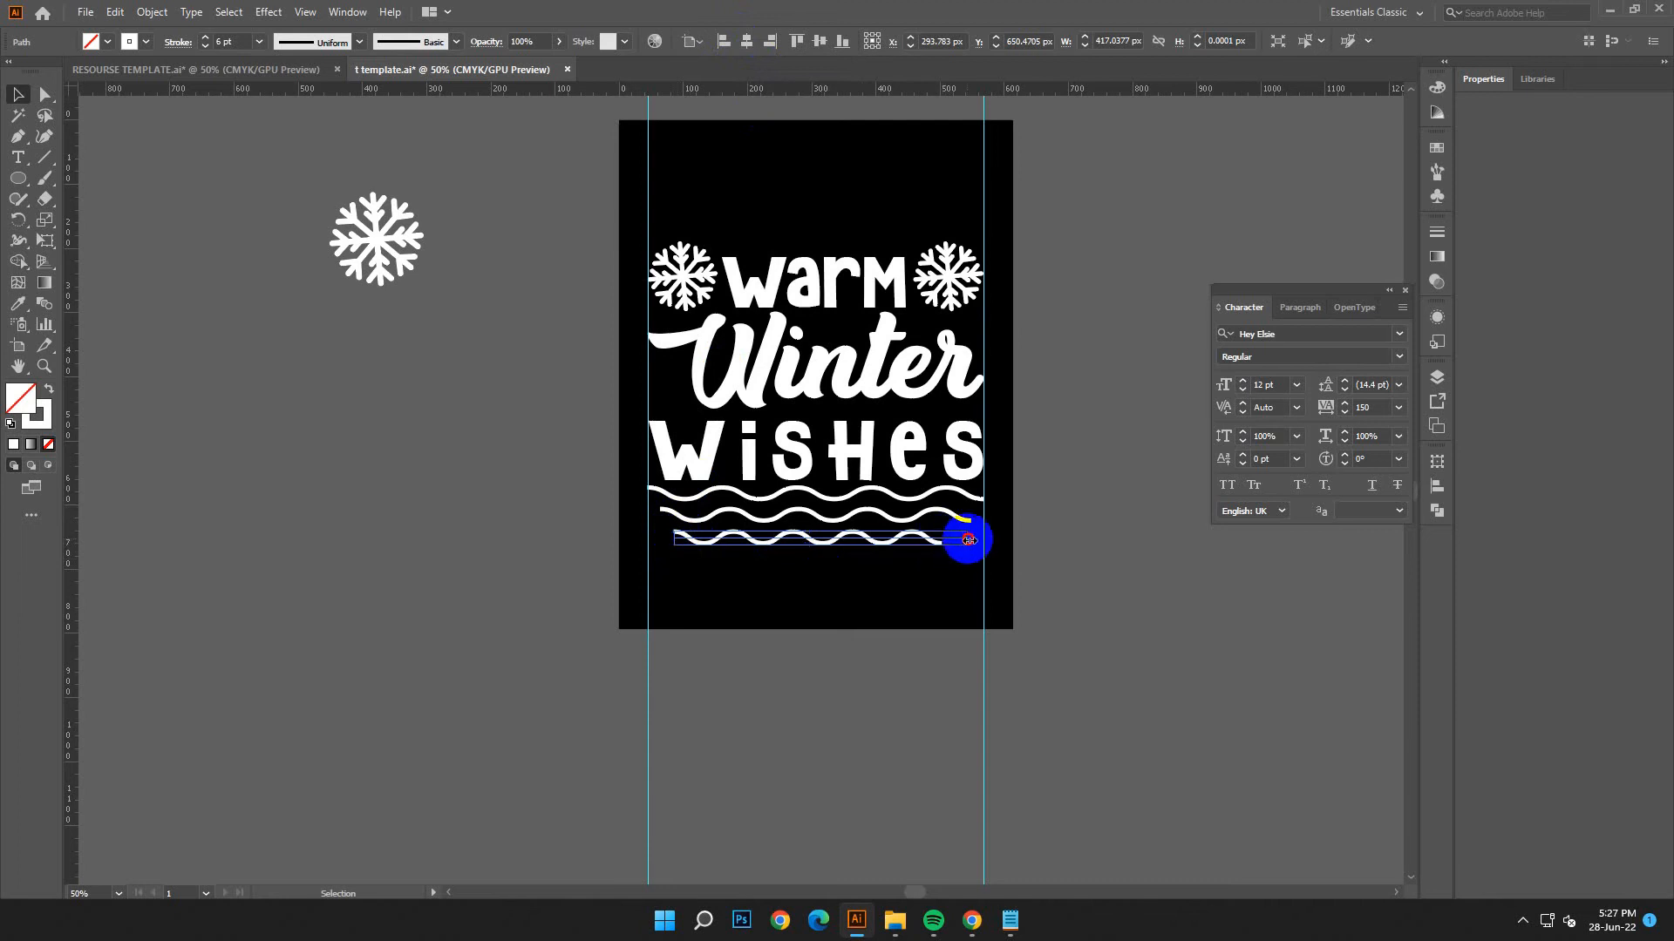
drag(967, 540, 964, 553)
click(746, 41)
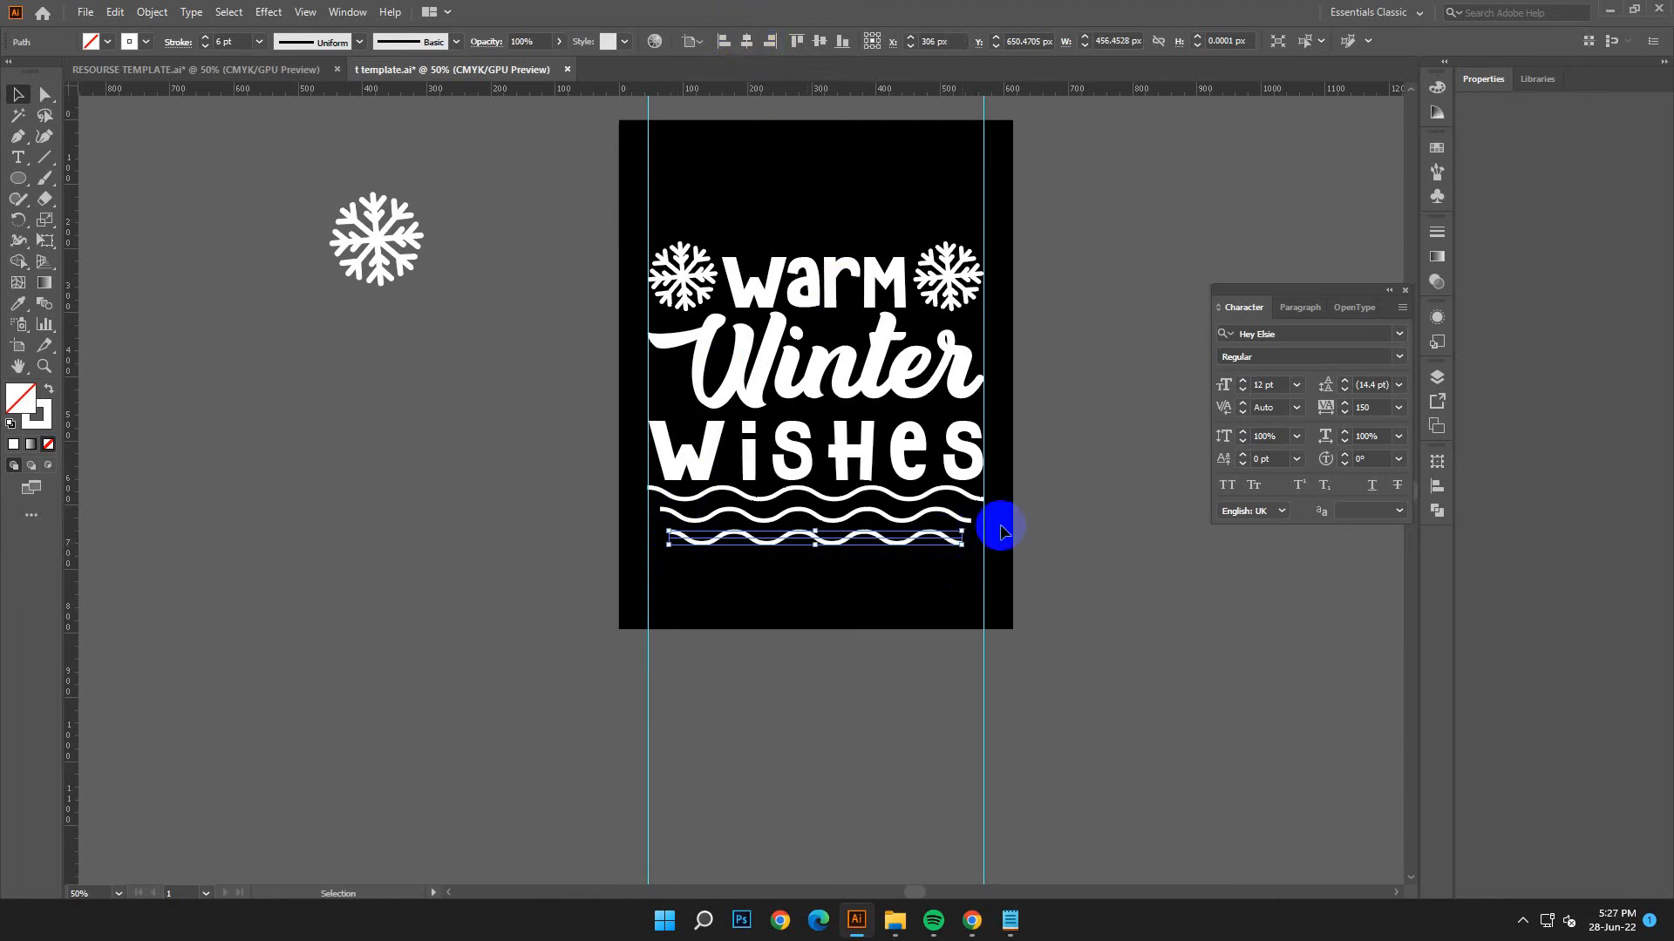
click(1031, 572)
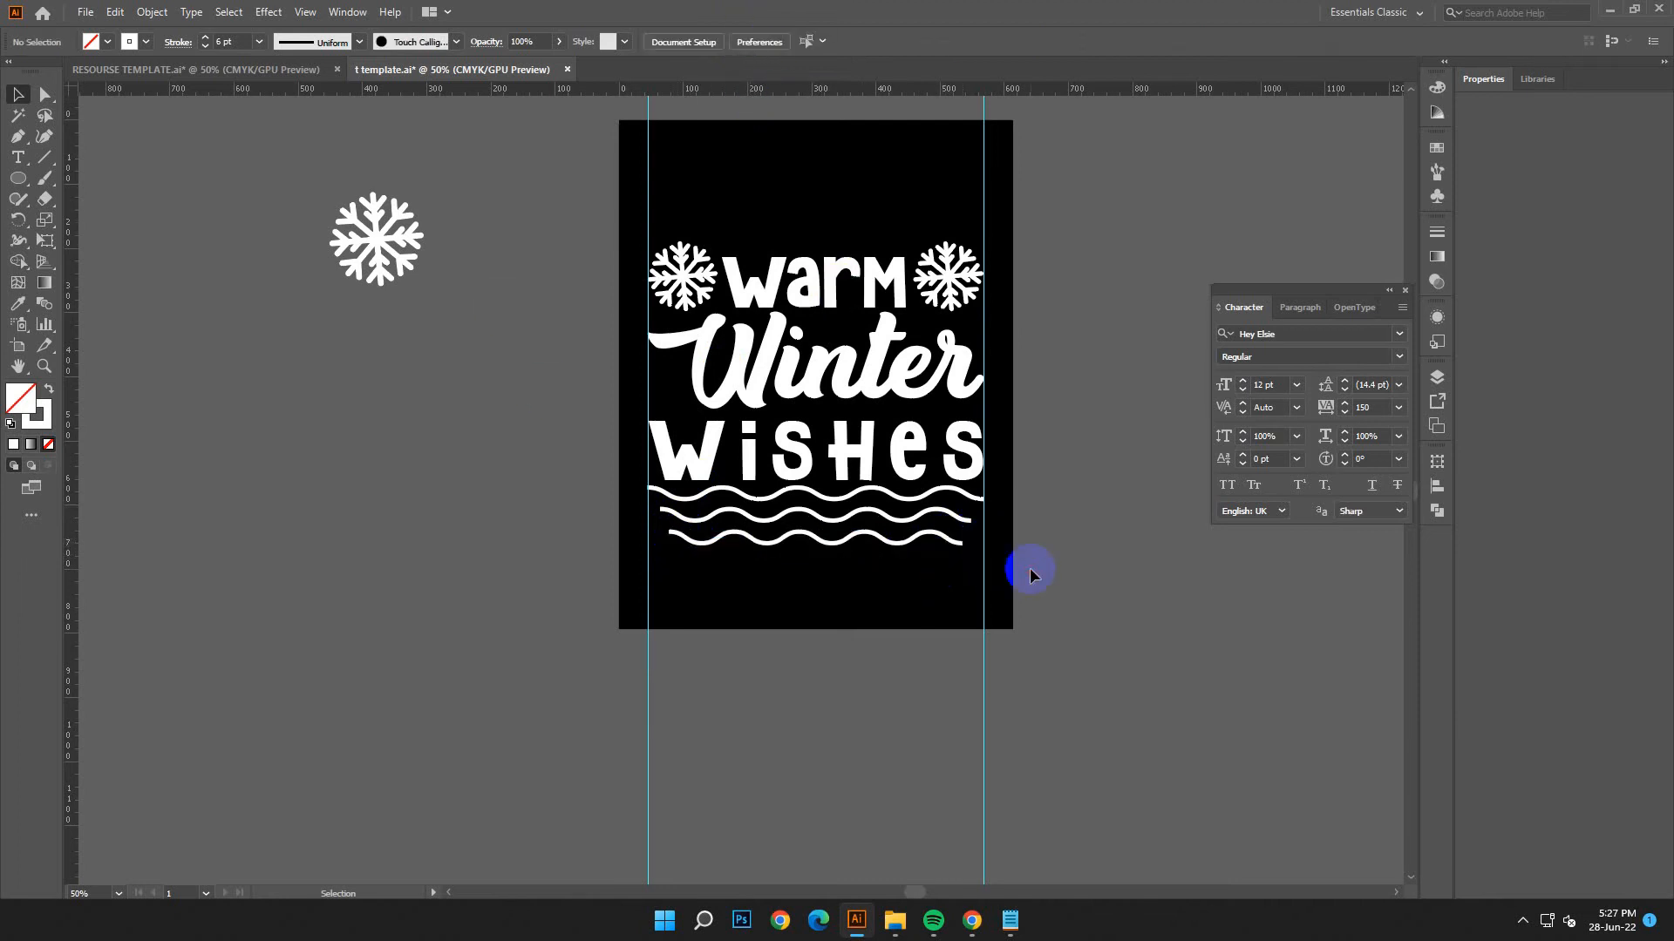
Expand the appearance of the whole design, including lettering, snowflakes and wavy lines.
drag(645, 247, 977, 571)
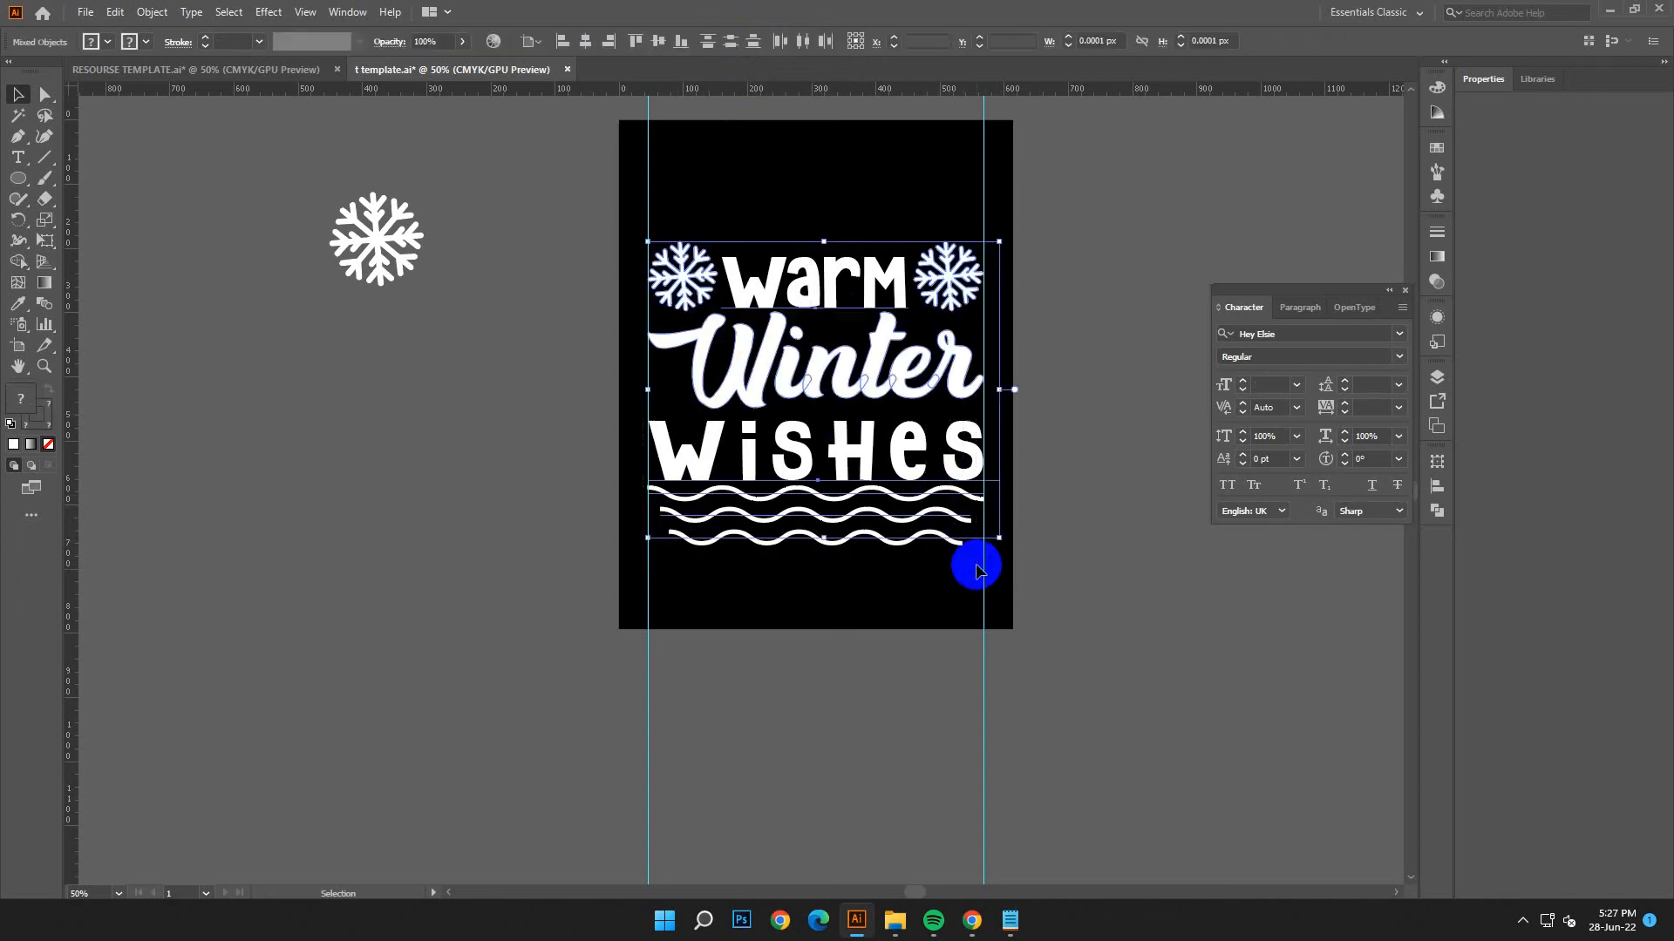
click(151, 12)
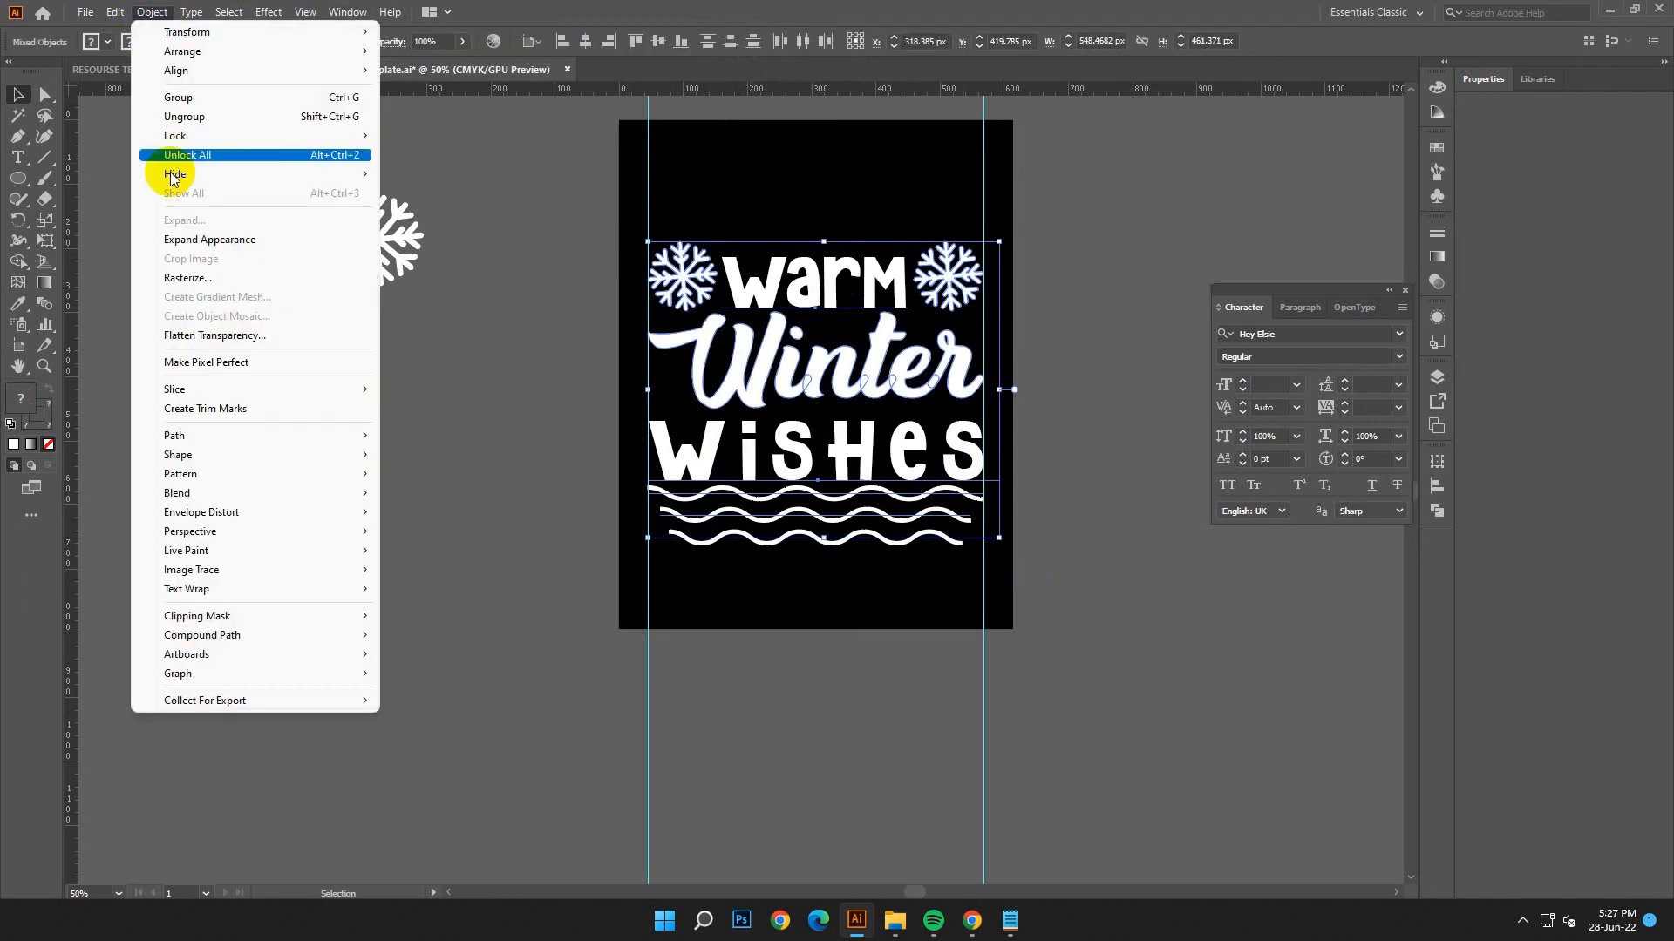
click(169, 232)
Expand the three wavy lines' strokes into filled shapes.
click(865, 645)
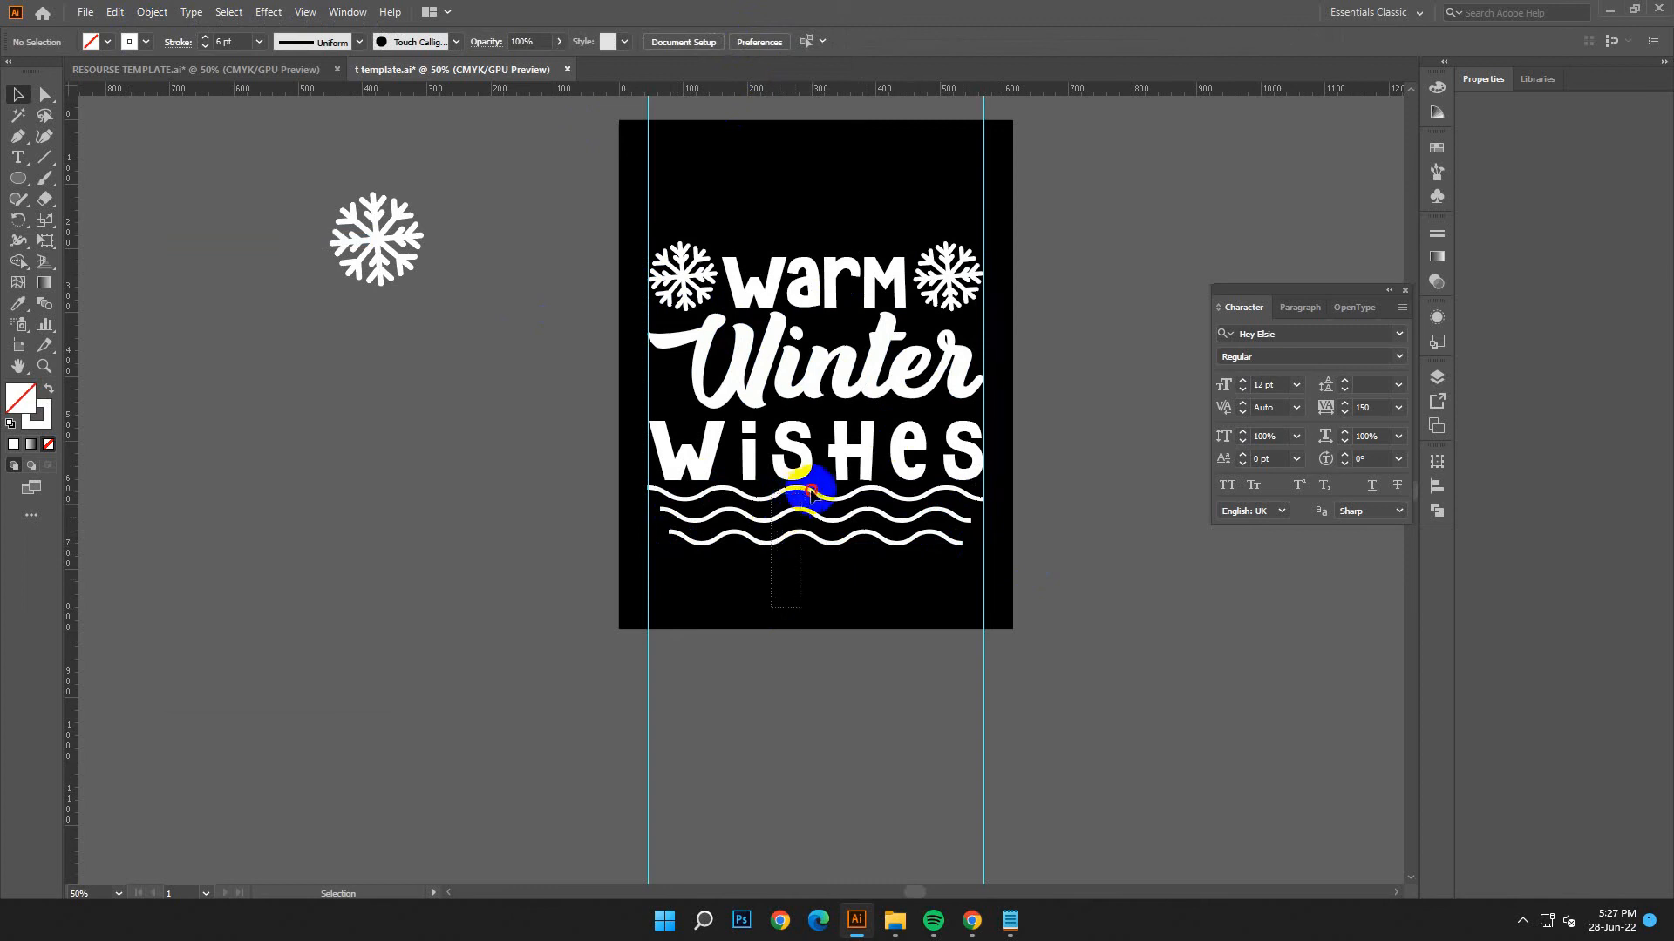
click(795, 488)
click(152, 12)
click(166, 217)
click(806, 562)
click(819, 570)
Expand the "warm", "Winter" and "WISHES" lettering into shapes.
drag(609, 228, 1002, 476)
click(152, 12)
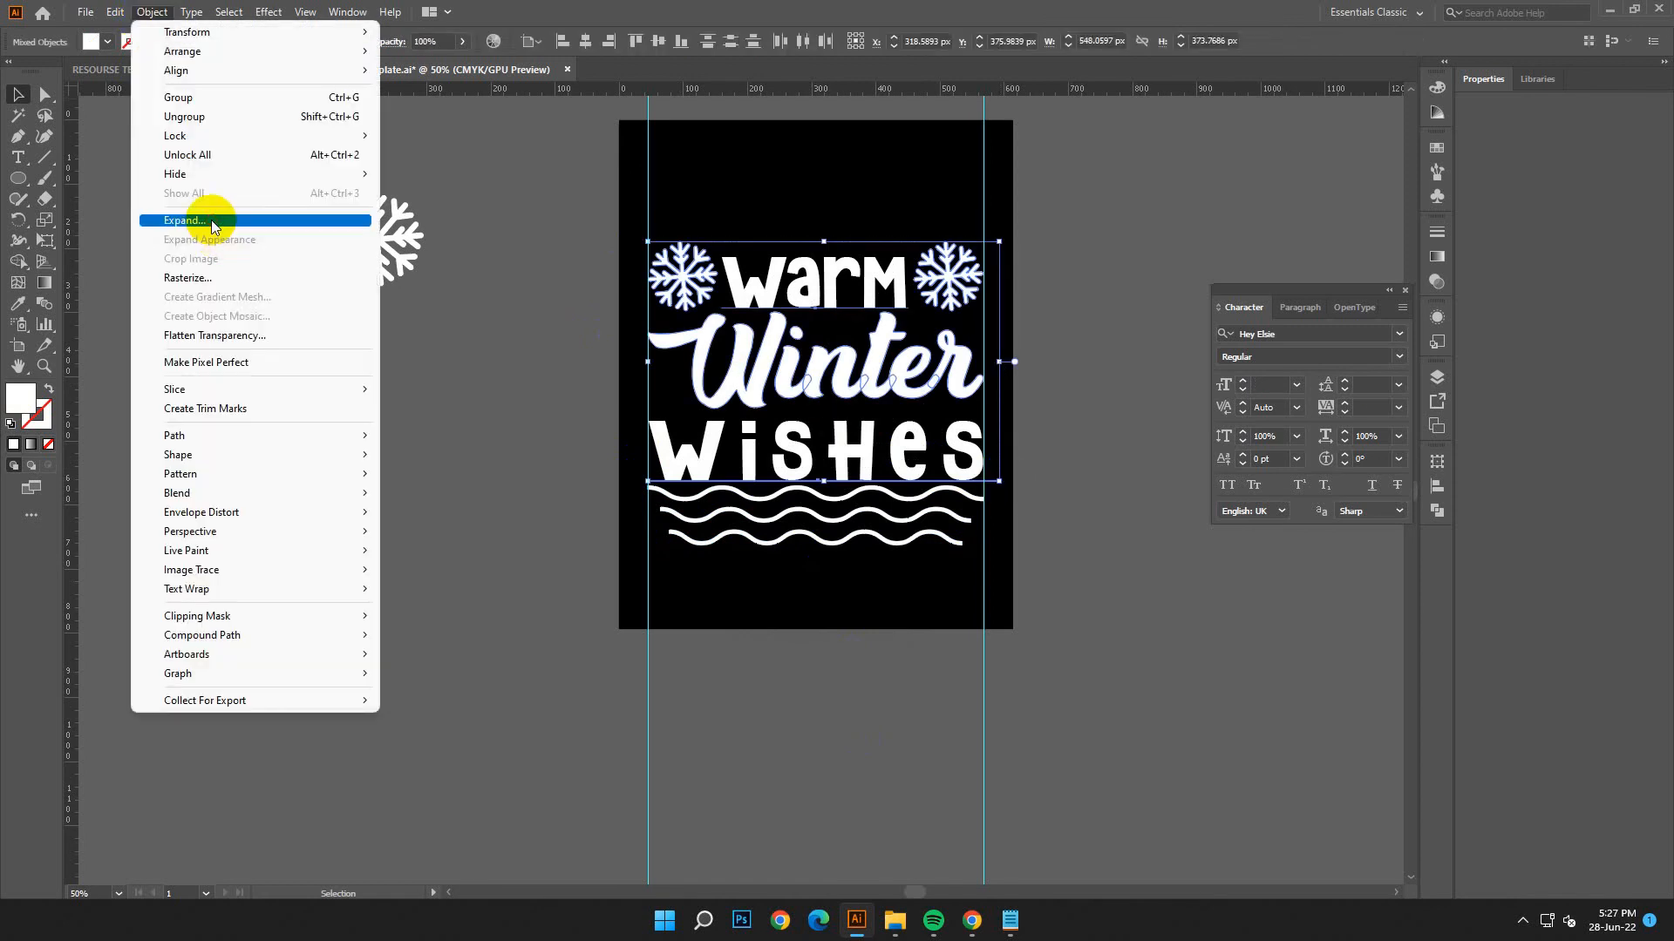
click(212, 217)
click(810, 556)
click(811, 551)
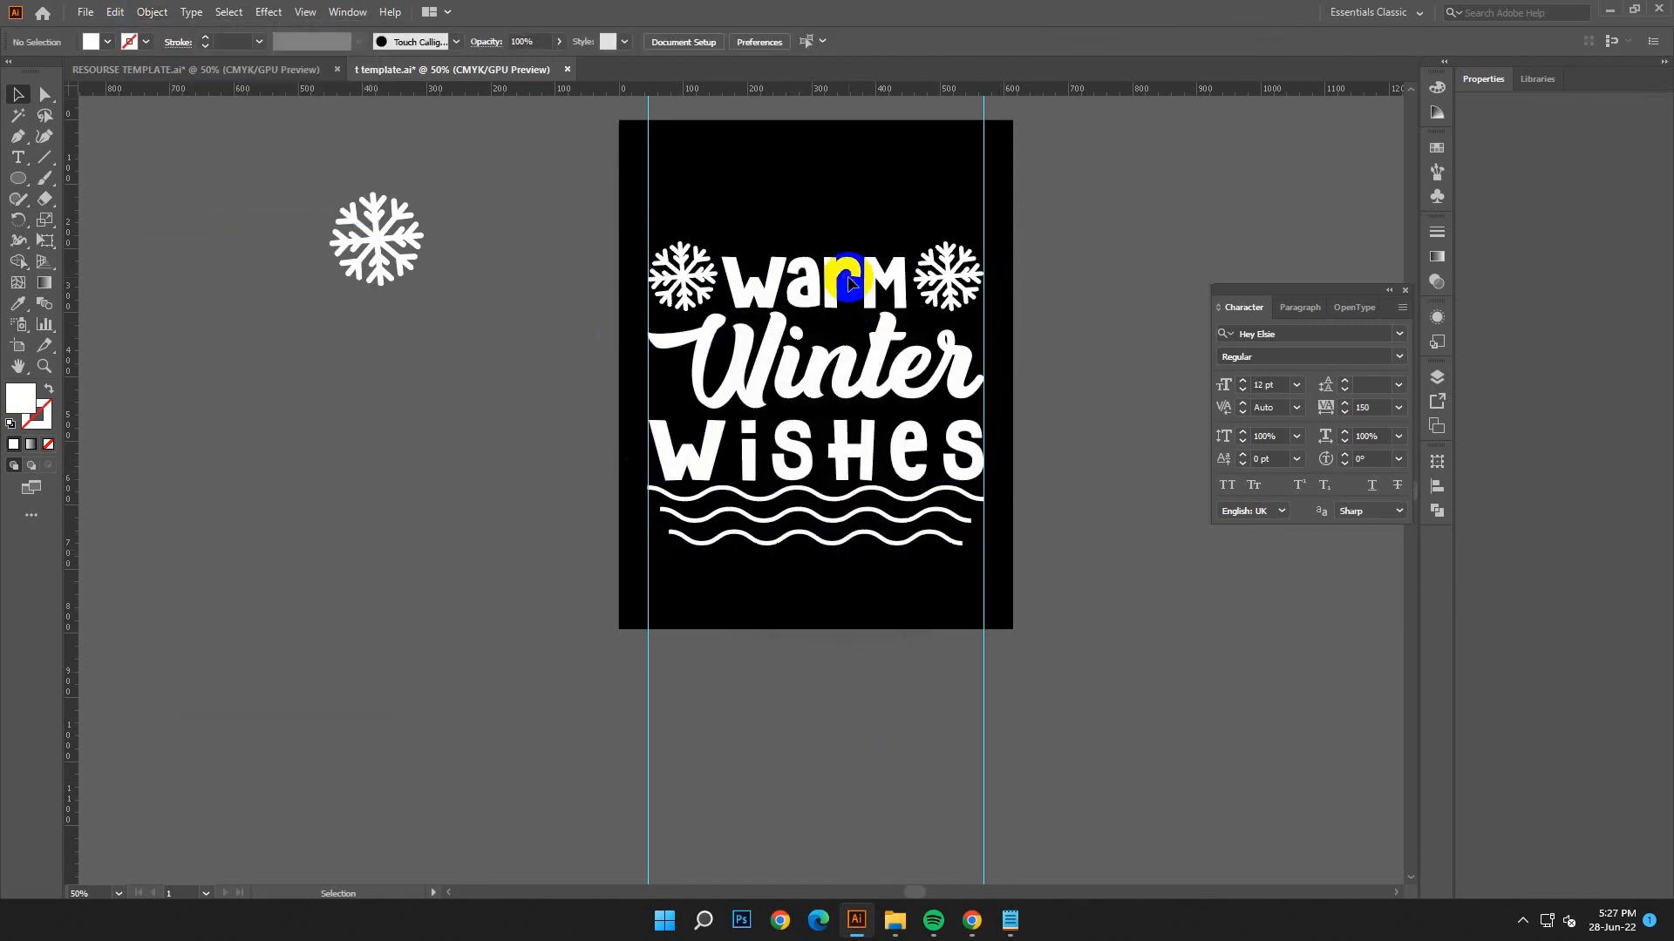
Move the lower two wavy lines up slightly to tighten the spacing between the three waves.
key(ctrl+minus)
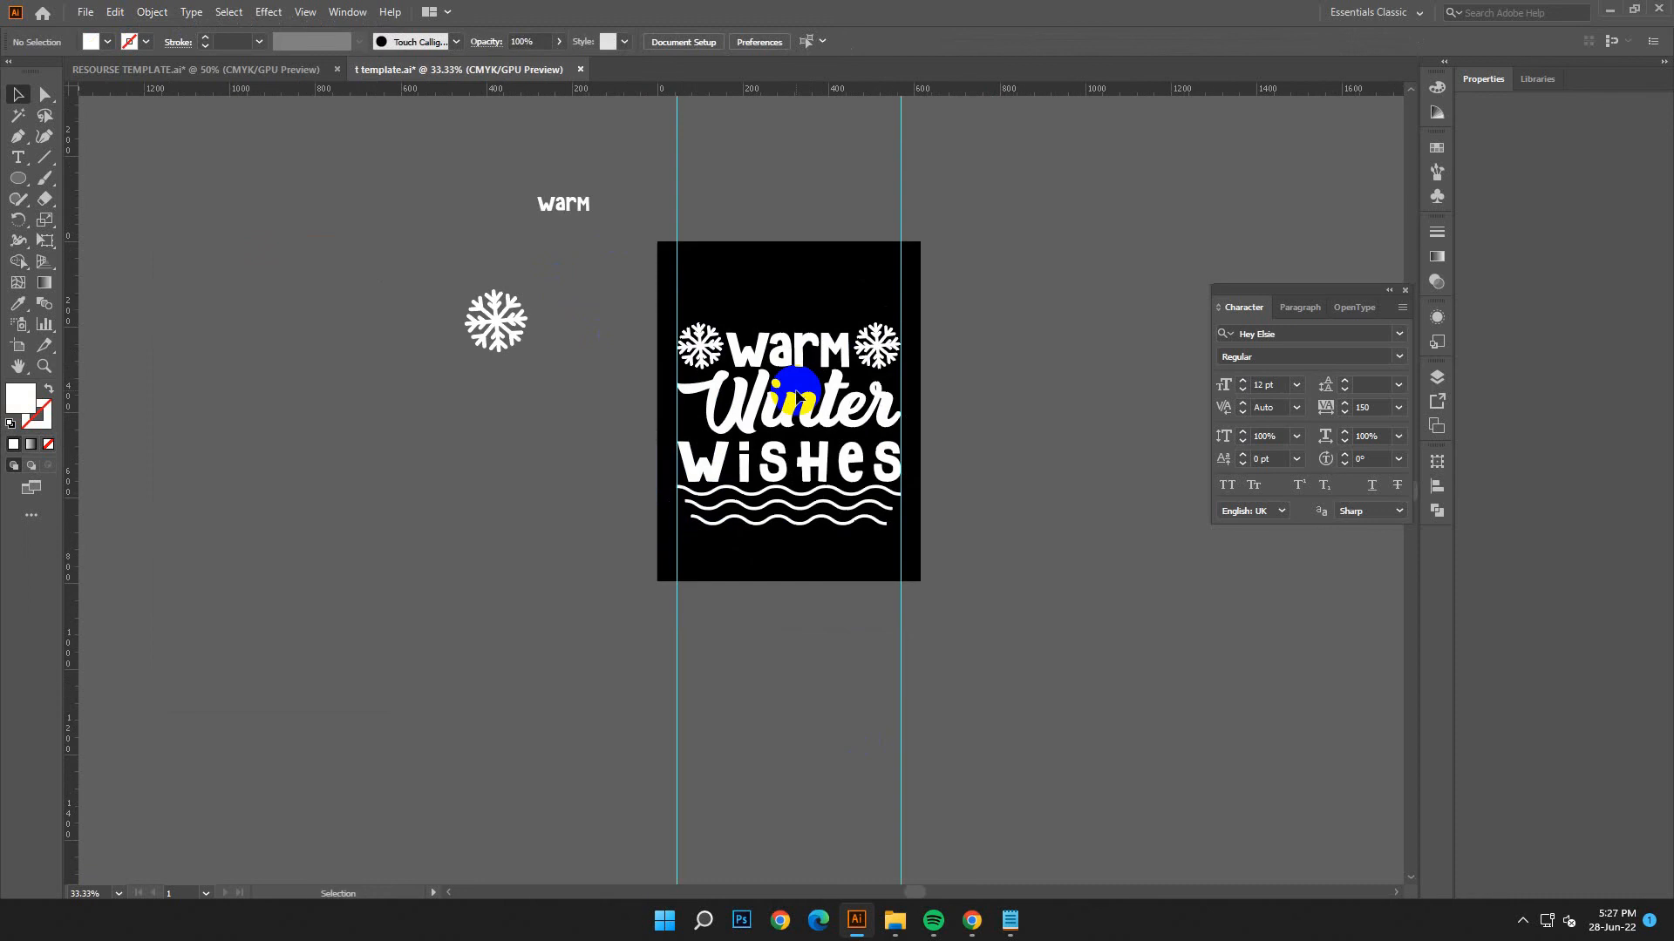
click(806, 524)
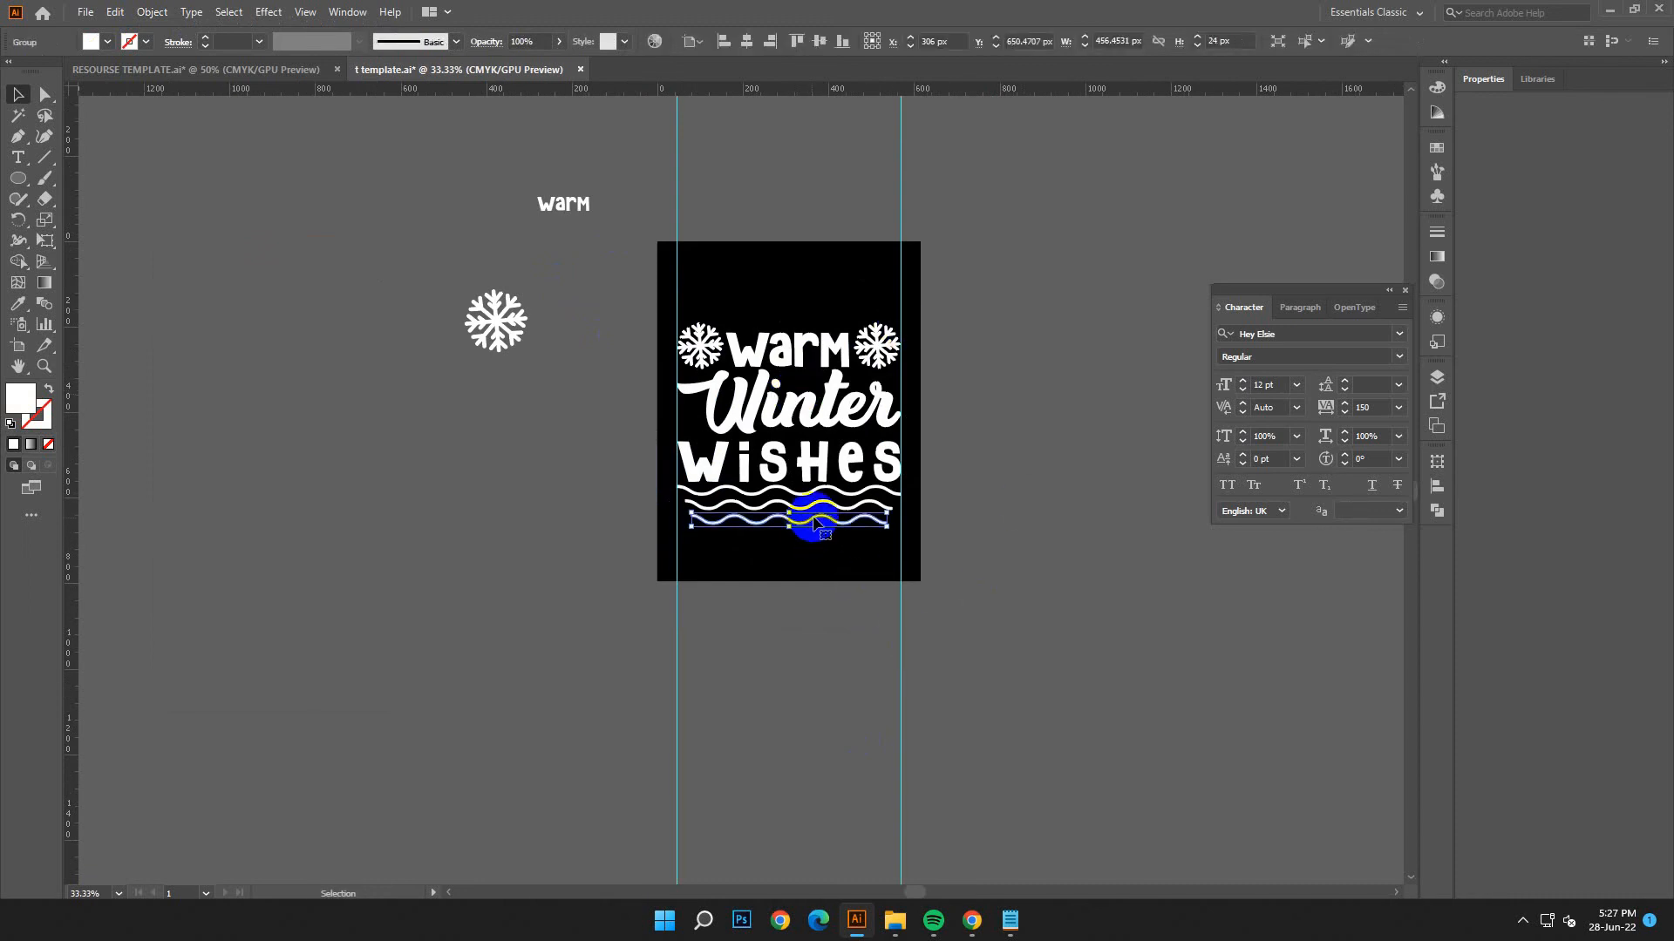
click(827, 502)
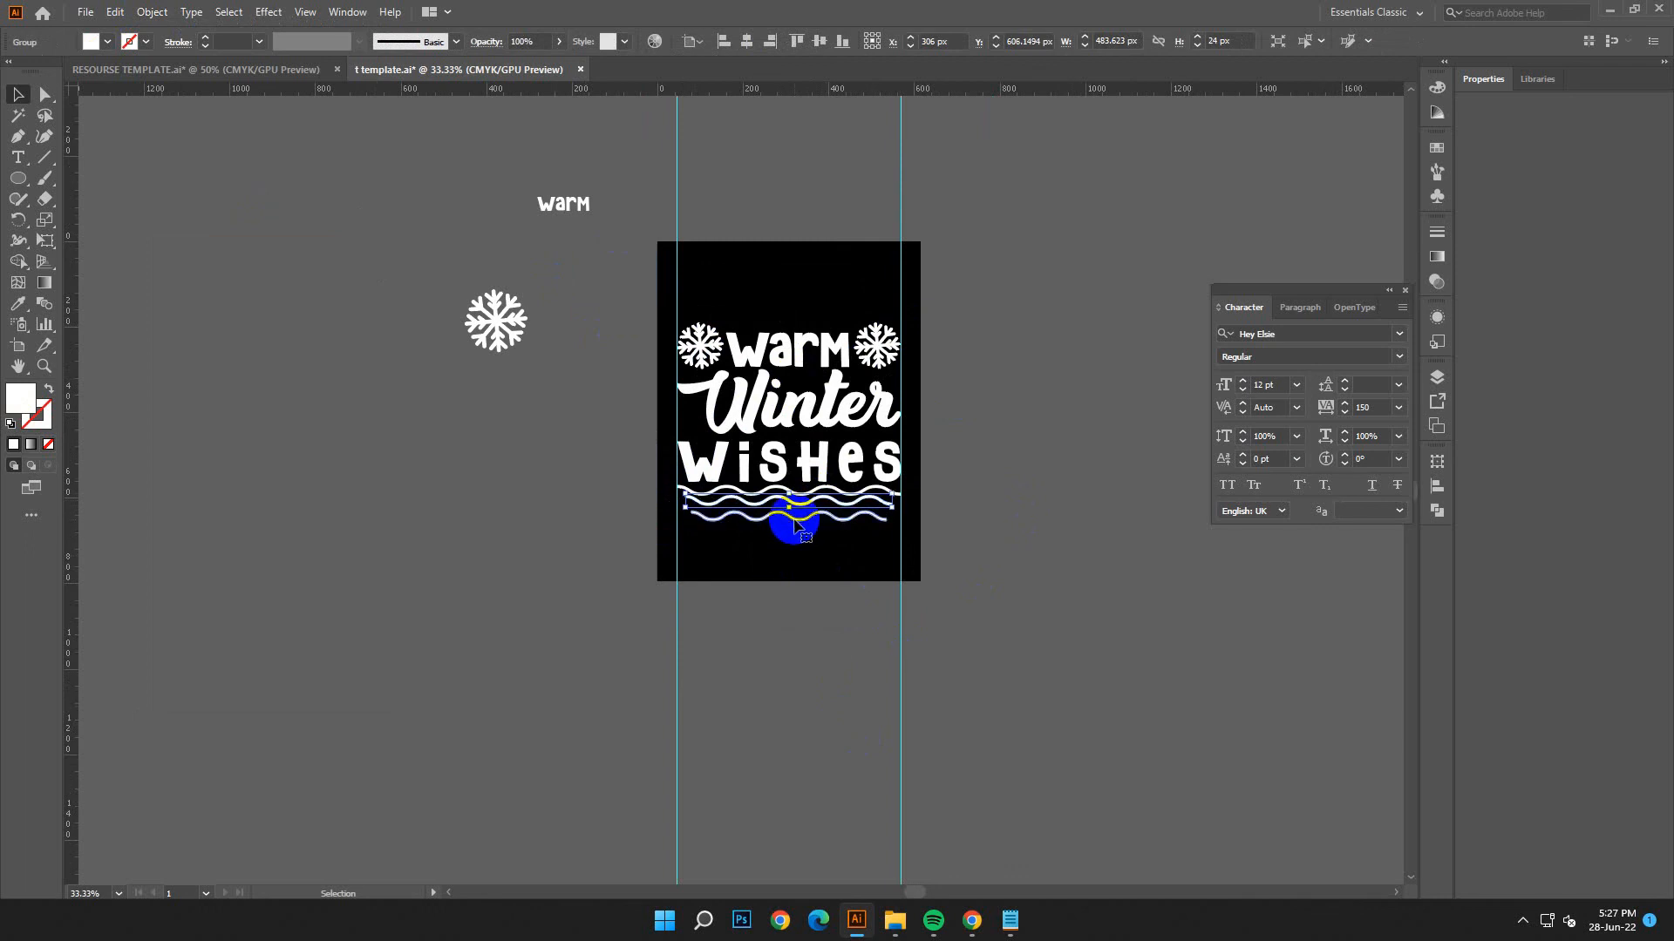
Group and expand the complete design, and centre it vertically on the artboard.
drag(802, 547, 691, 317)
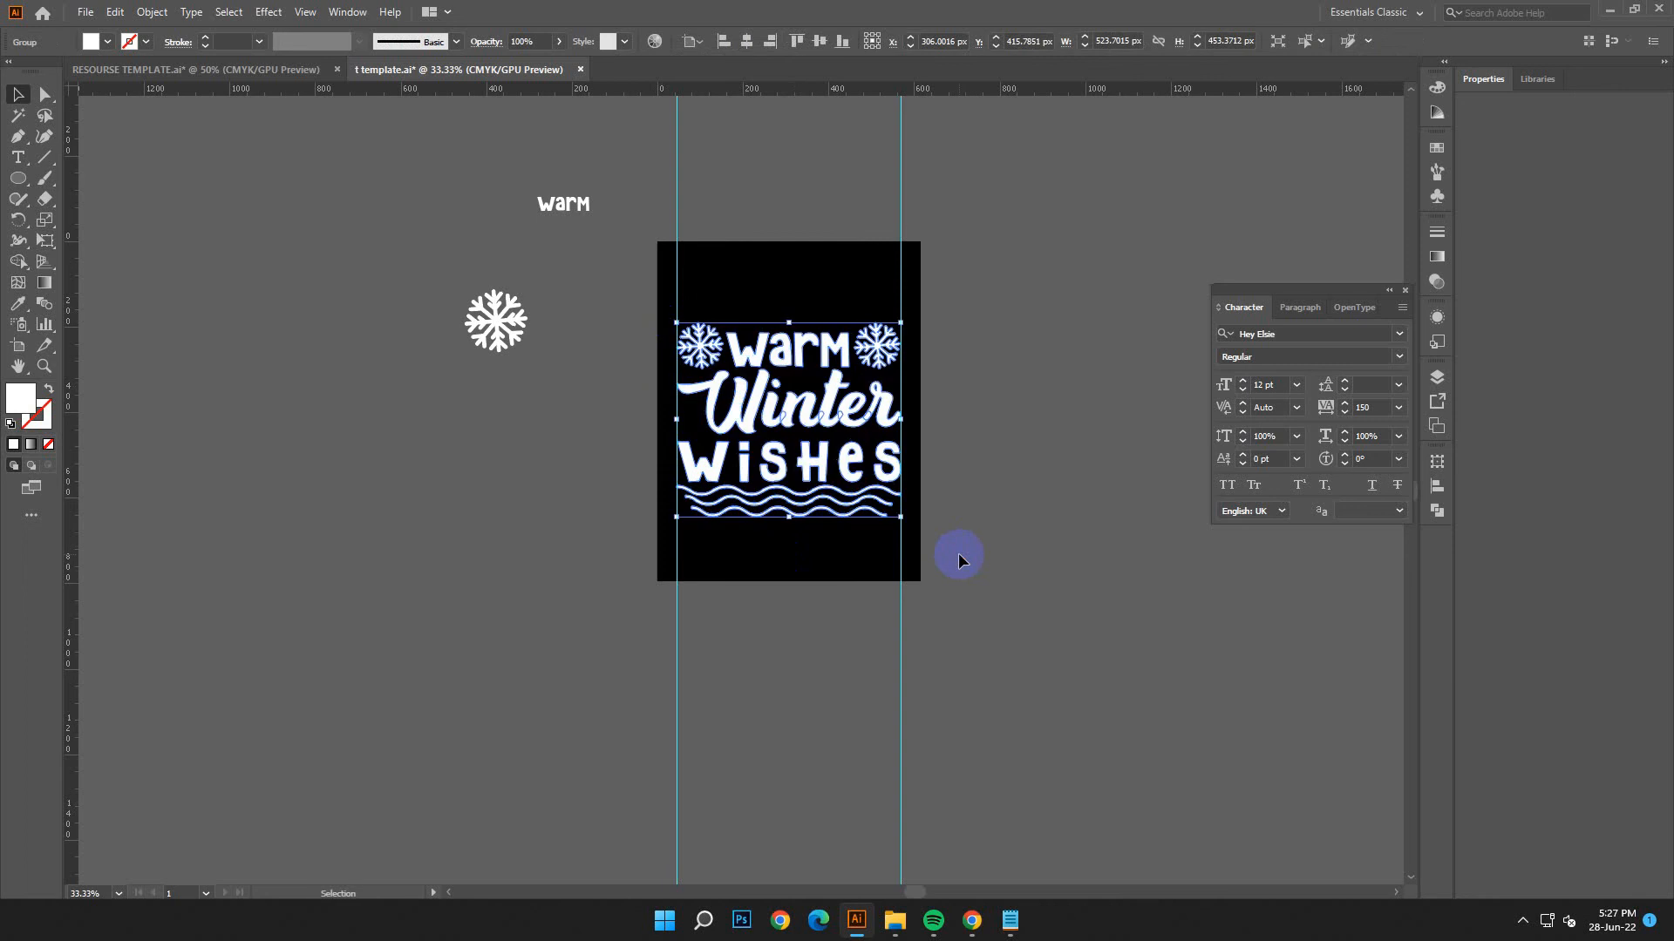
click(146, 22)
click(184, 220)
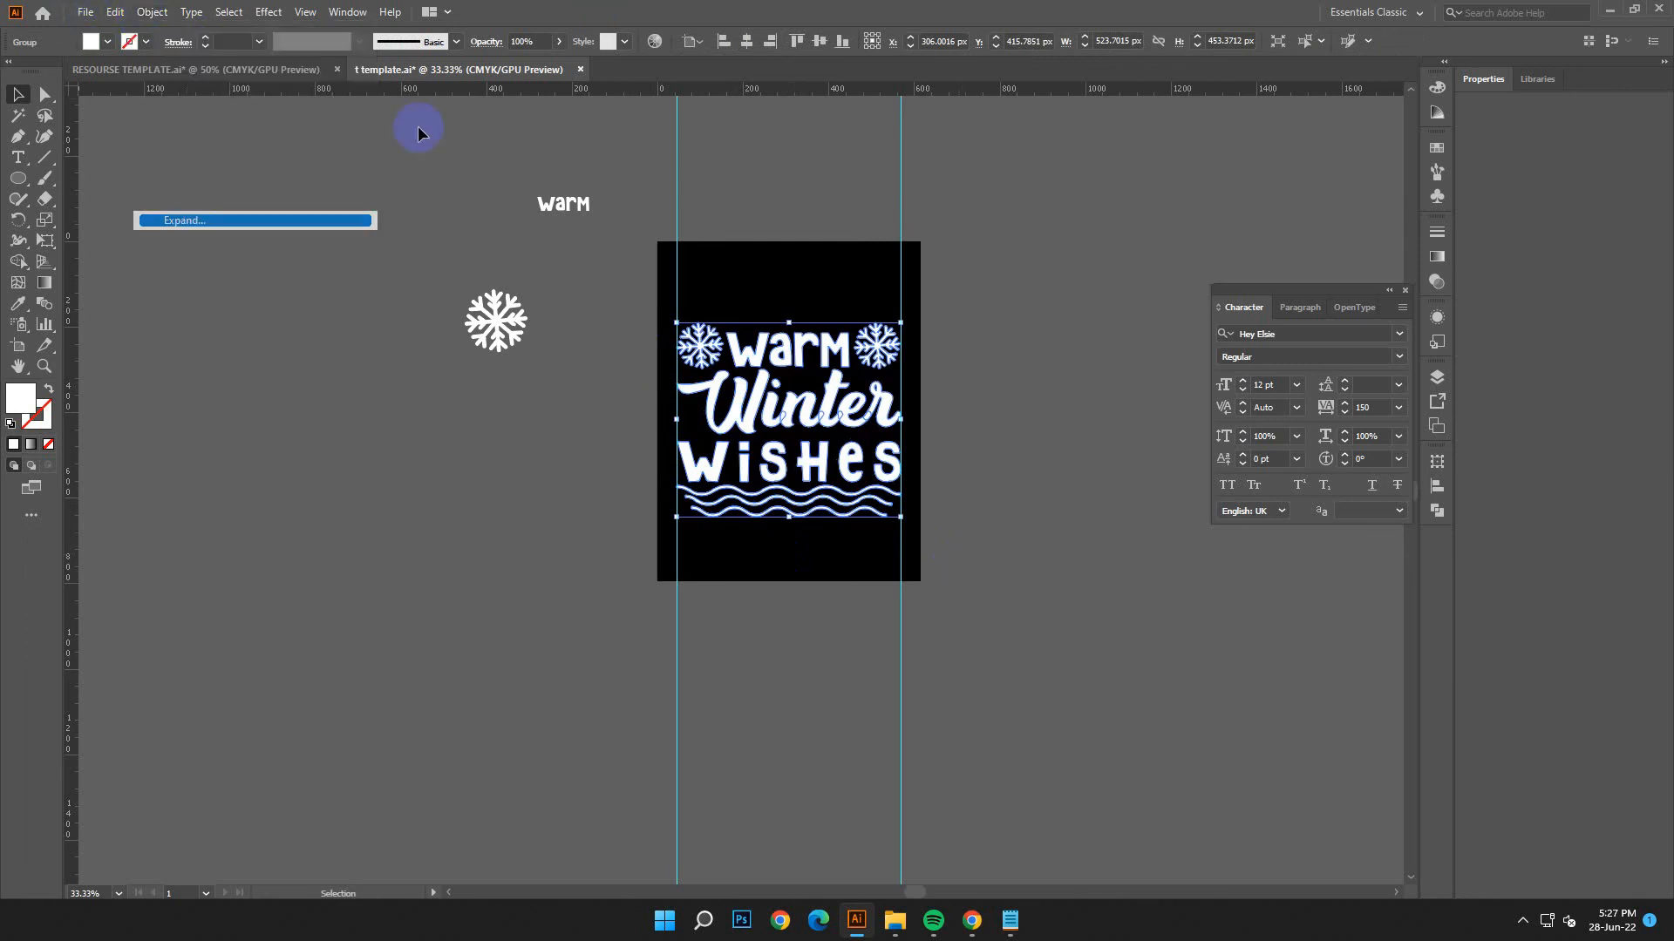
click(819, 44)
click(967, 421)
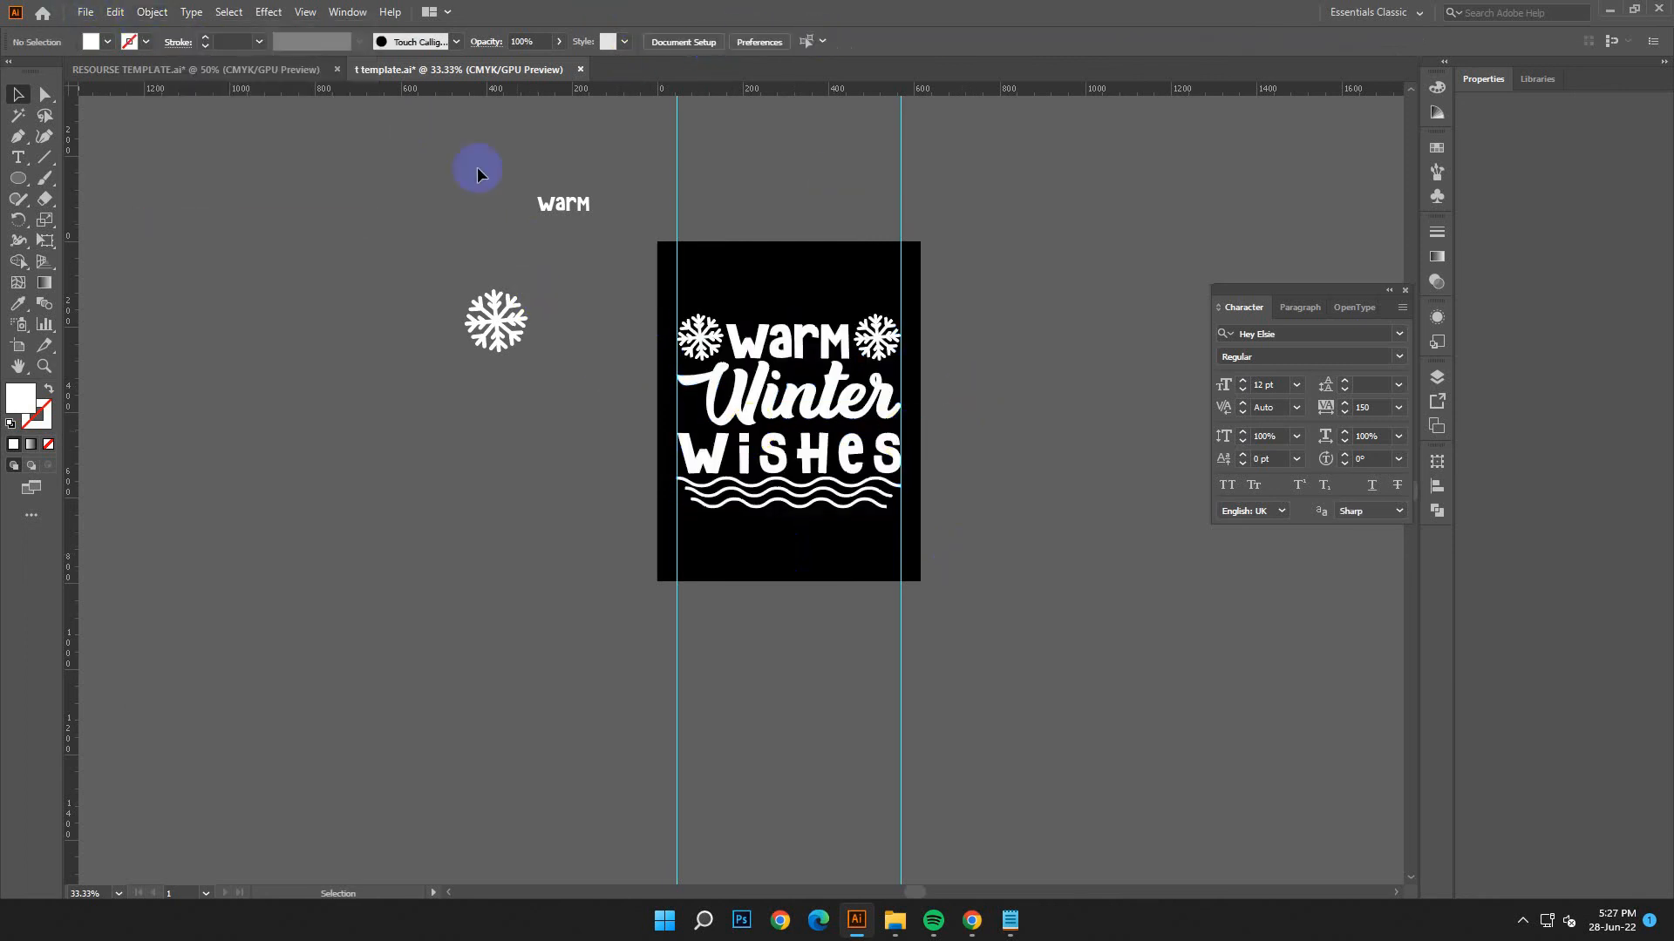
Delete the spare snowflake and small "warm" text lying outside the artboard.
drag(598, 393, 594, 383)
key(Delete)
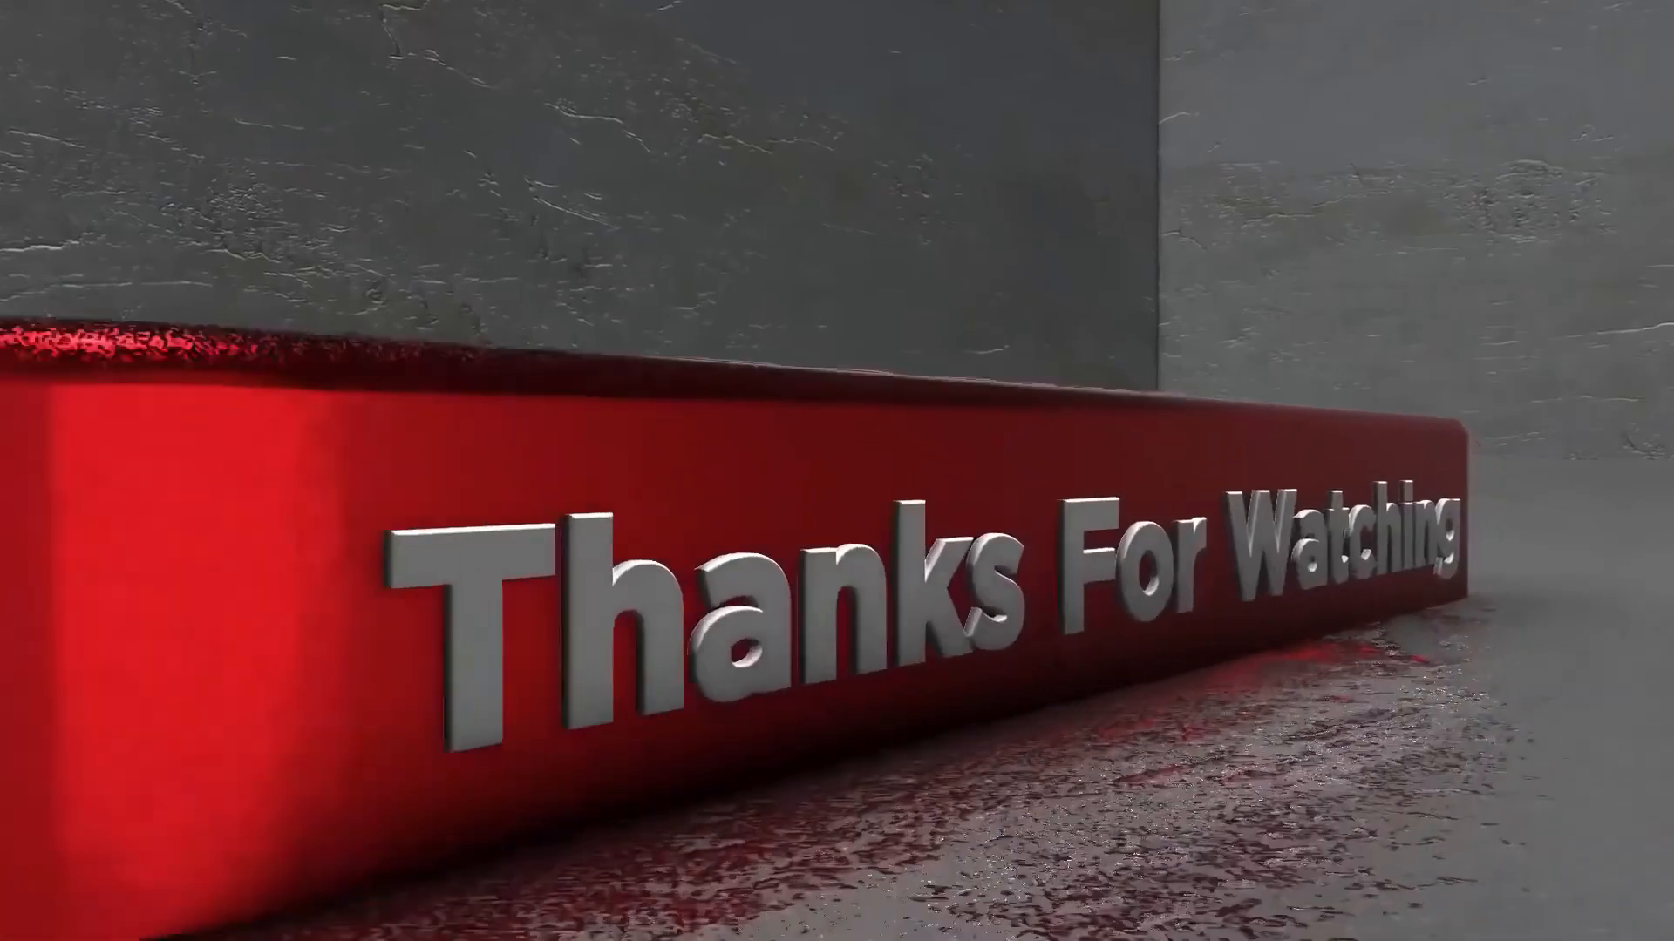